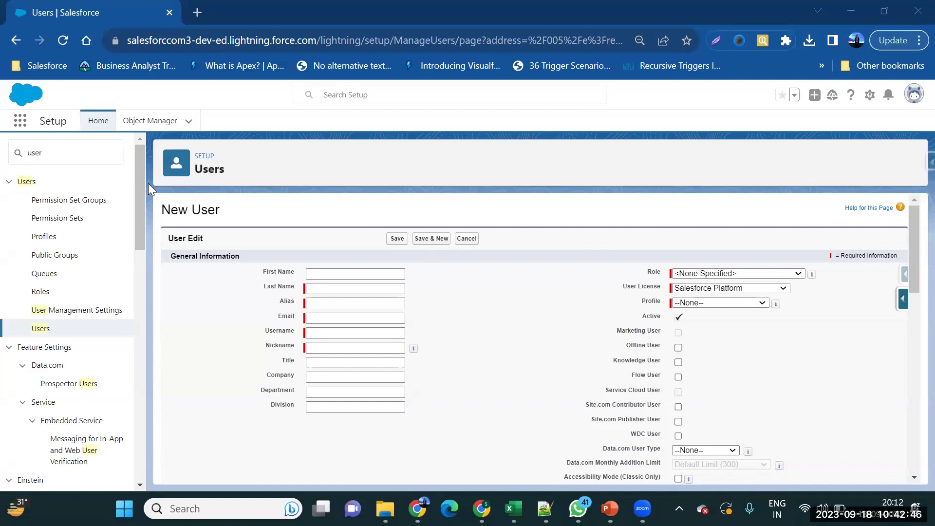
# Focus the Setup Quick Find box to filter the menu for user items.
pyautogui.click(66, 148)
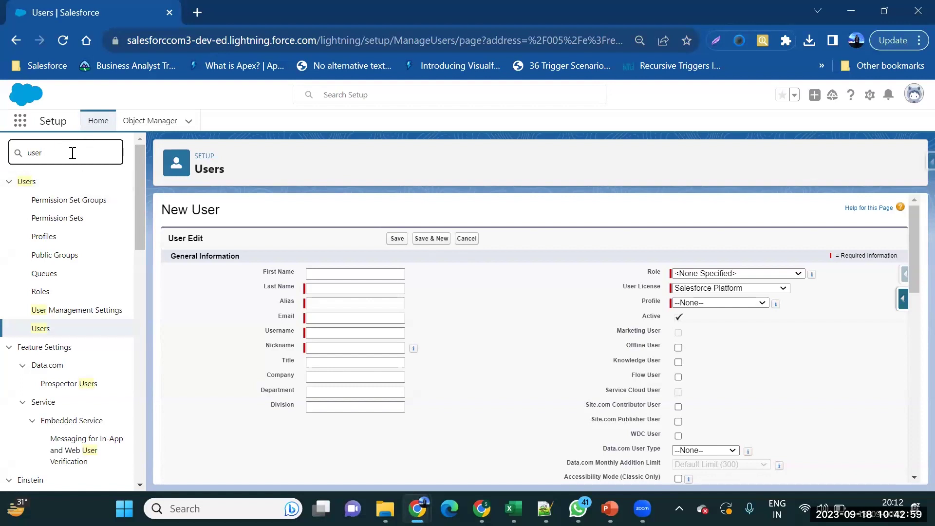
pyautogui.click(42, 329)
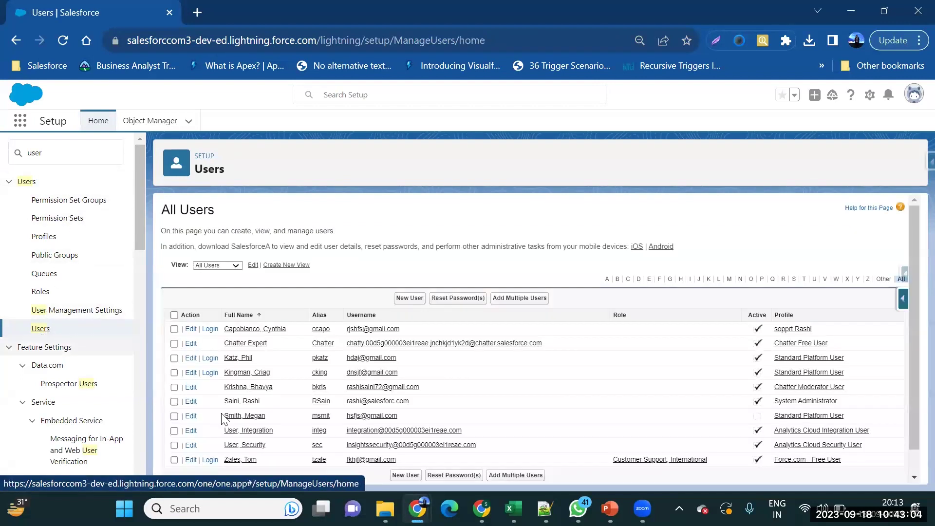
pyautogui.scroll(-1, 445, 451)
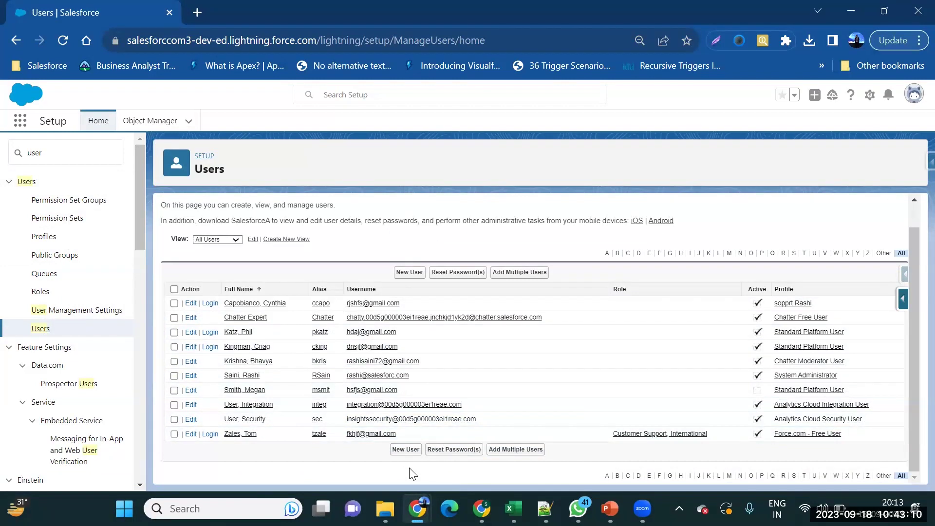
pyautogui.click(408, 276)
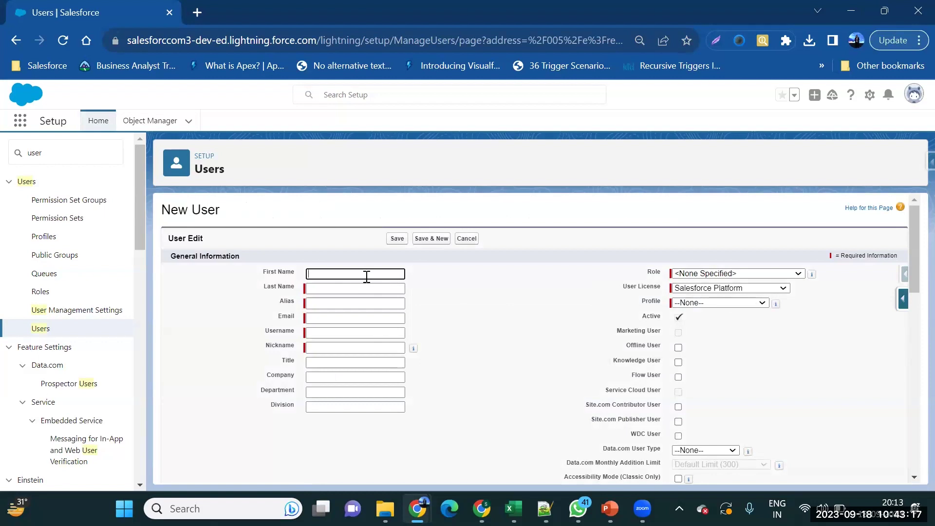
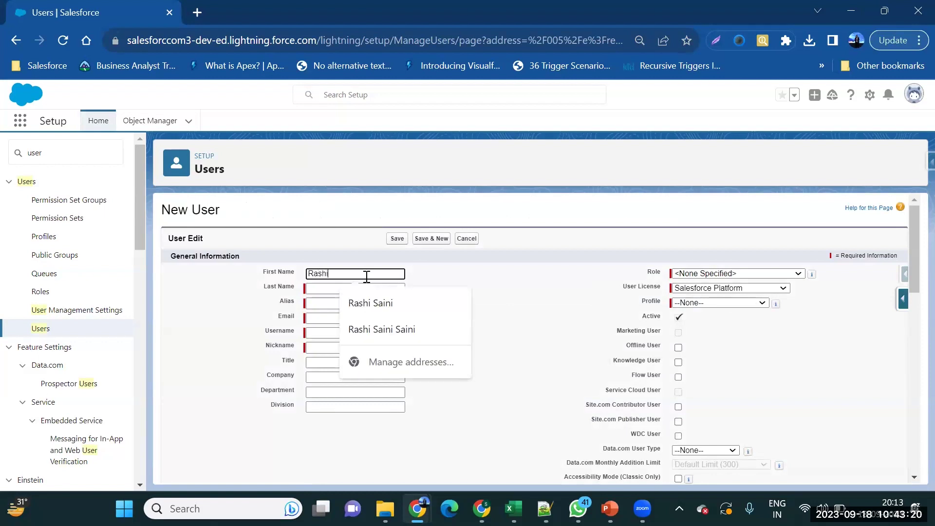
# Enter the new user's first and last name.
pyautogui.press('Tab')
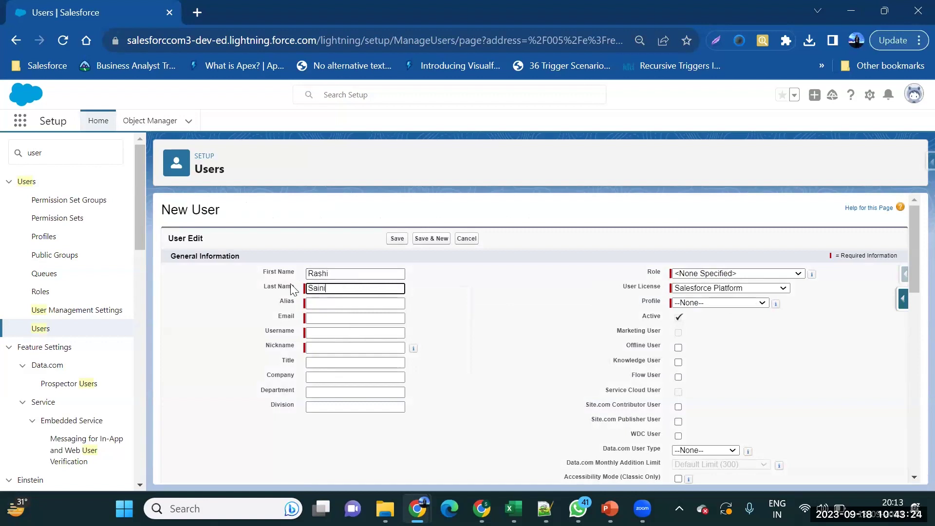
pyautogui.moveTo(296, 288); pyautogui.dragTo(264, 287)
# Fill in the user's e-mail and append the 'myOrg' suffix to the username.
pyautogui.click(325, 320)
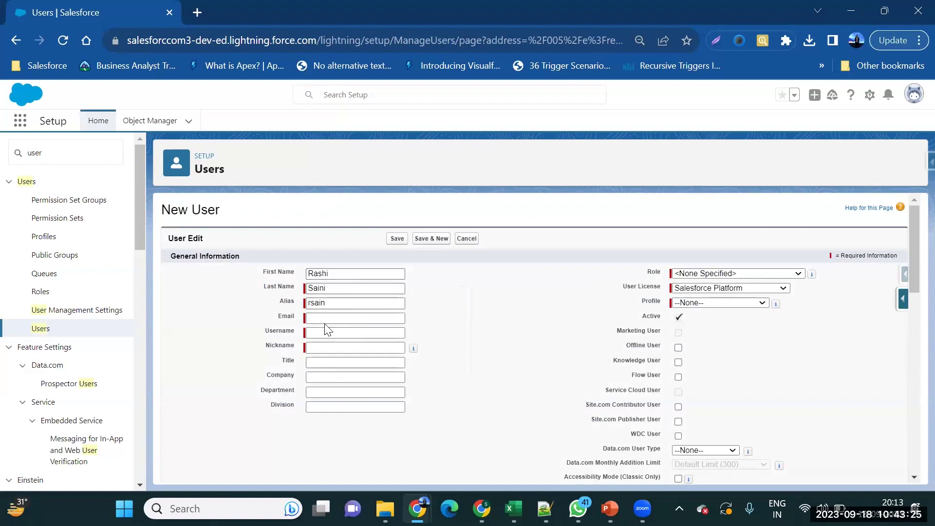
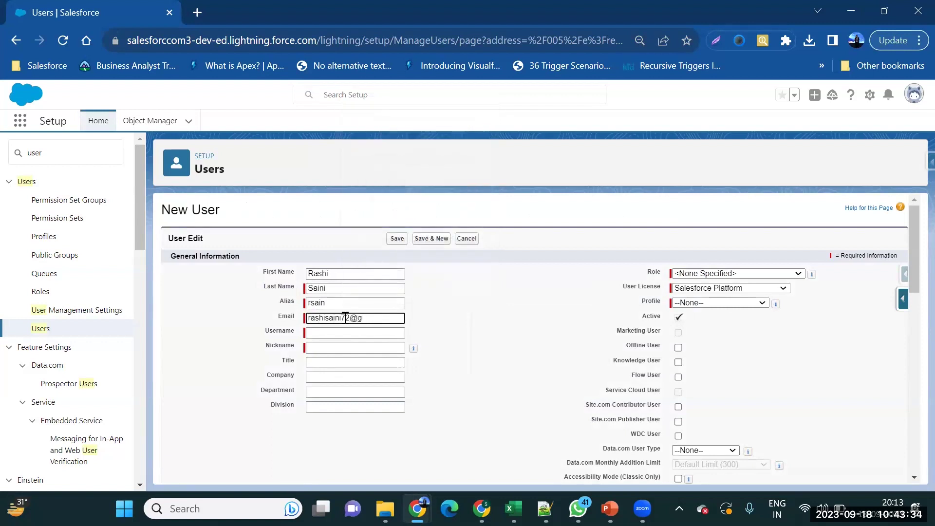
pyautogui.click(345, 332)
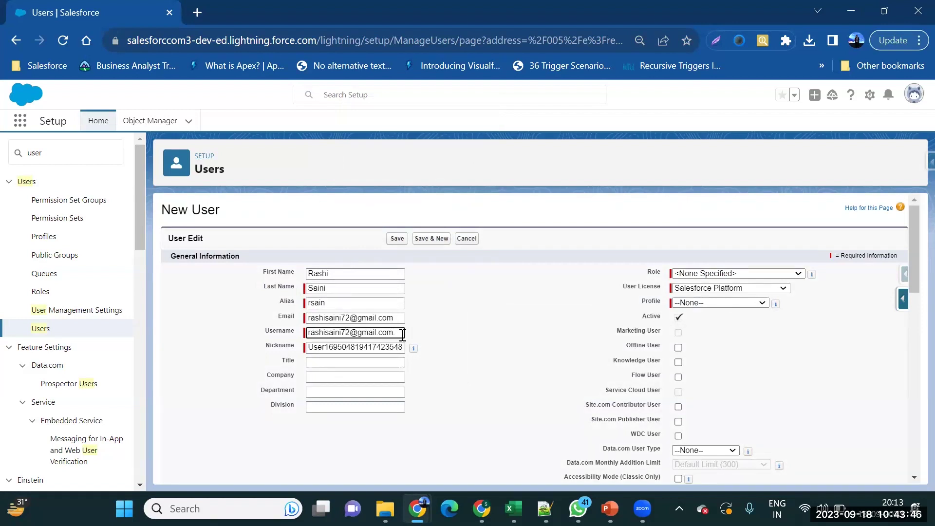
pyautogui.write('myOrg')
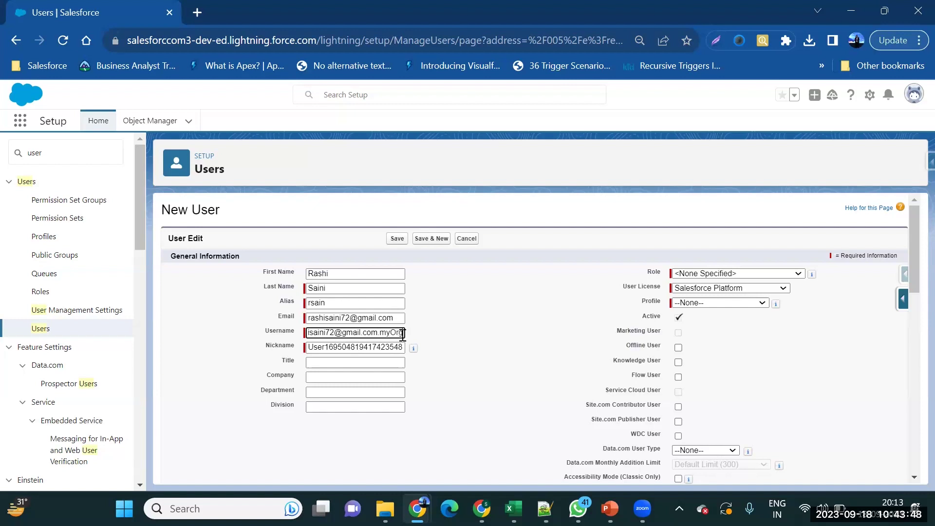
# Leave the role empty, keep the Salesforce Platform licence, and choose the Standard Platform User profile.
pyautogui.click(747, 273)
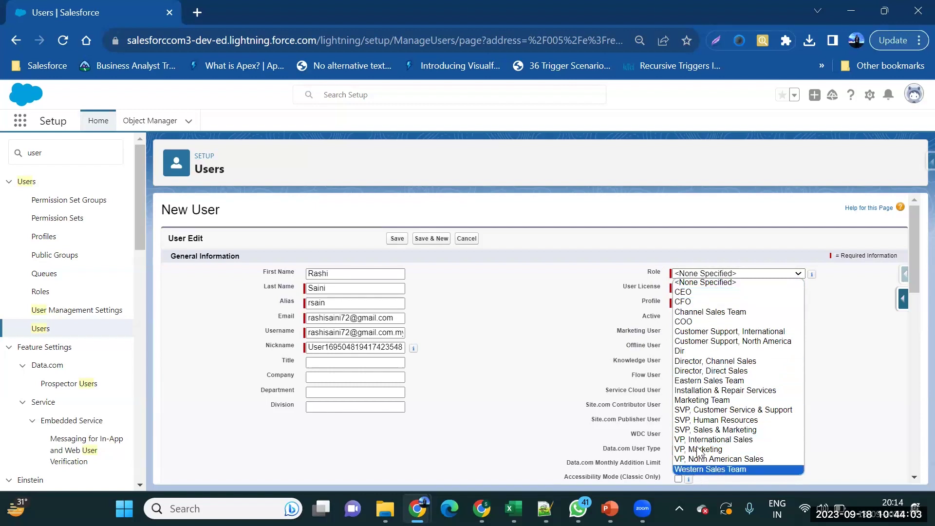
pyautogui.click(831, 281)
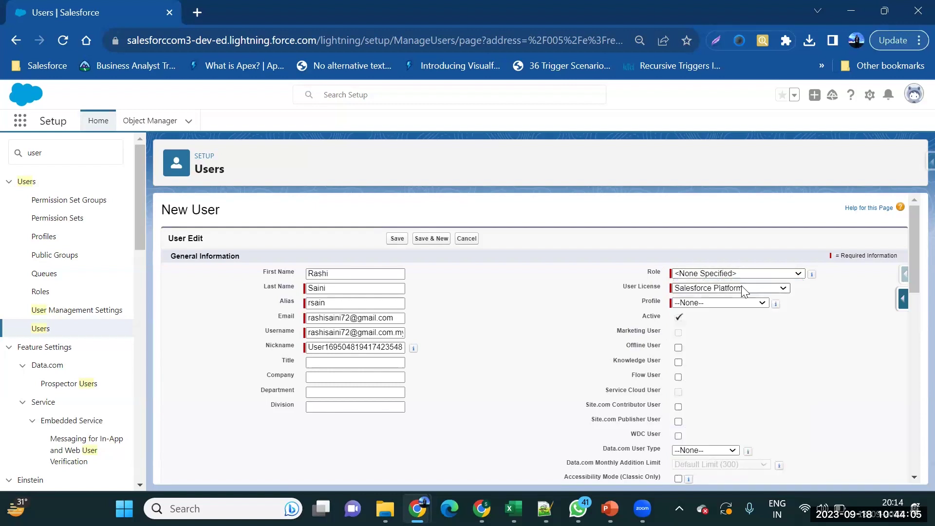
pyautogui.click(743, 288)
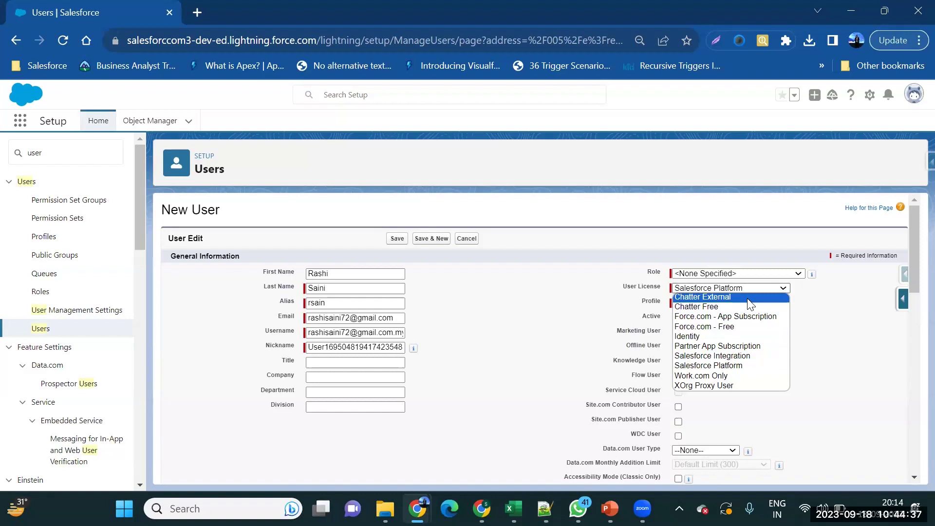
pyautogui.click(729, 367)
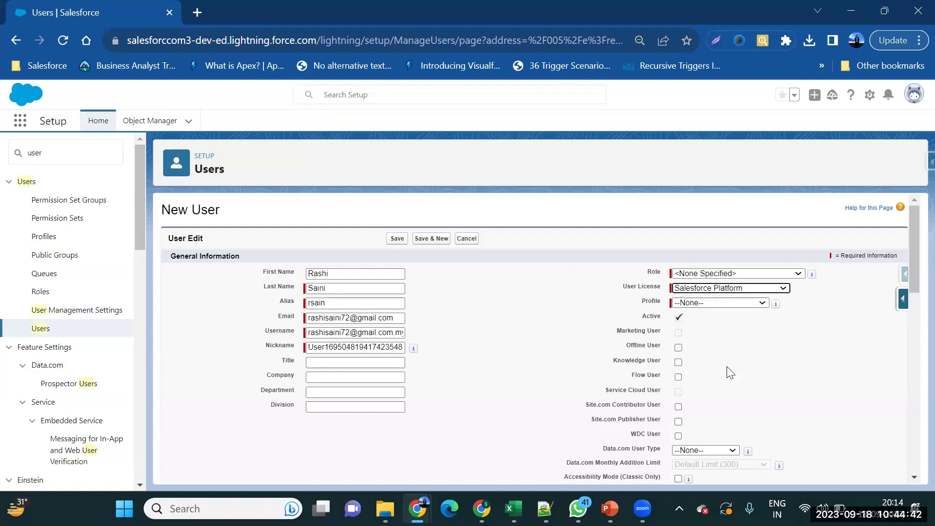
pyautogui.click(739, 302)
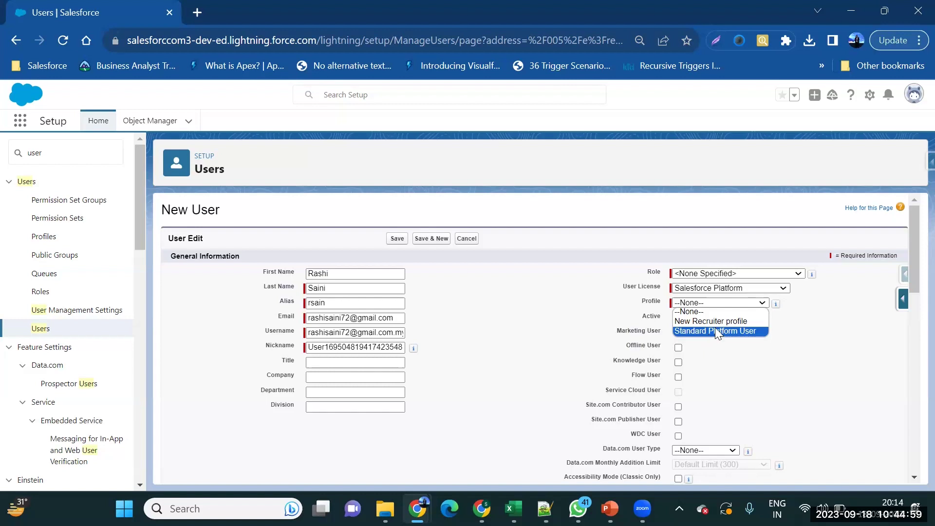
pyautogui.click(716, 331)
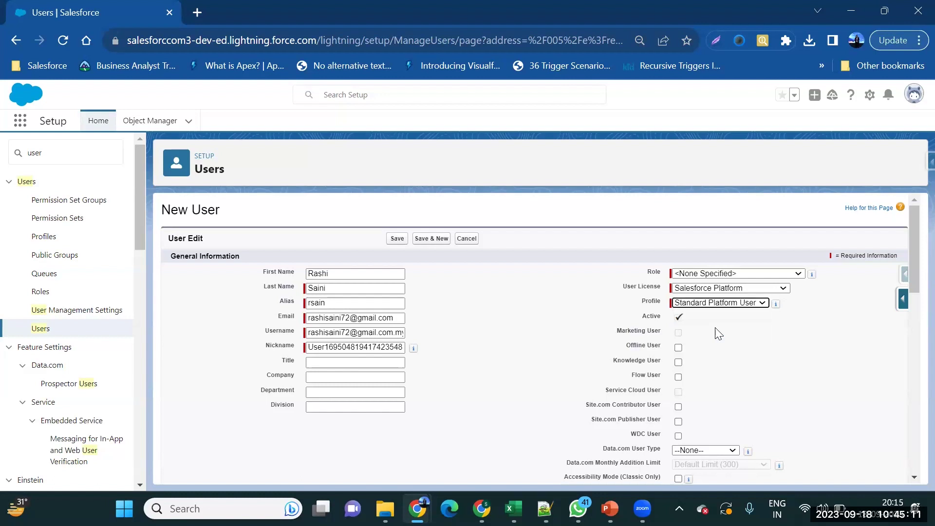
# Scroll down the New User form to the Locale and Approver Settings sections.
pyautogui.scroll(-1, 719, 335)
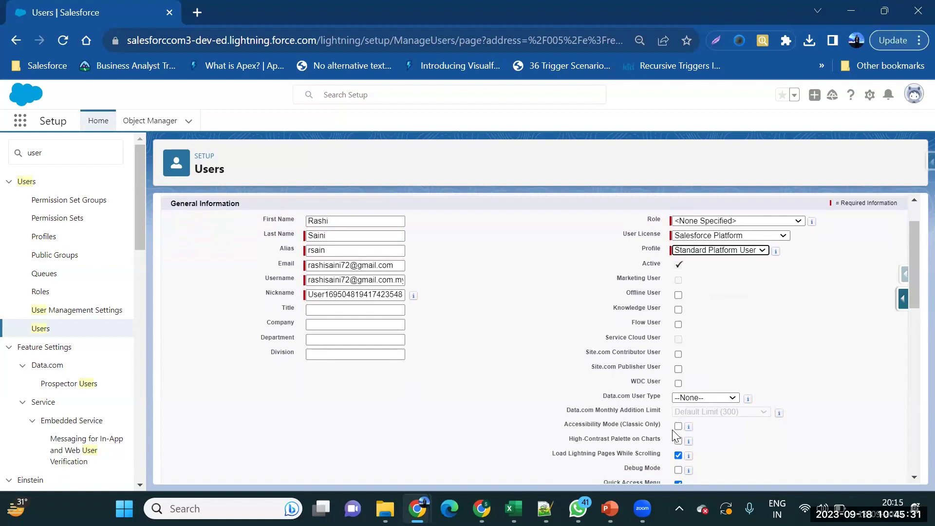
pyautogui.scroll(-1, 676, 435)
pyautogui.scroll(-2, 674, 435)
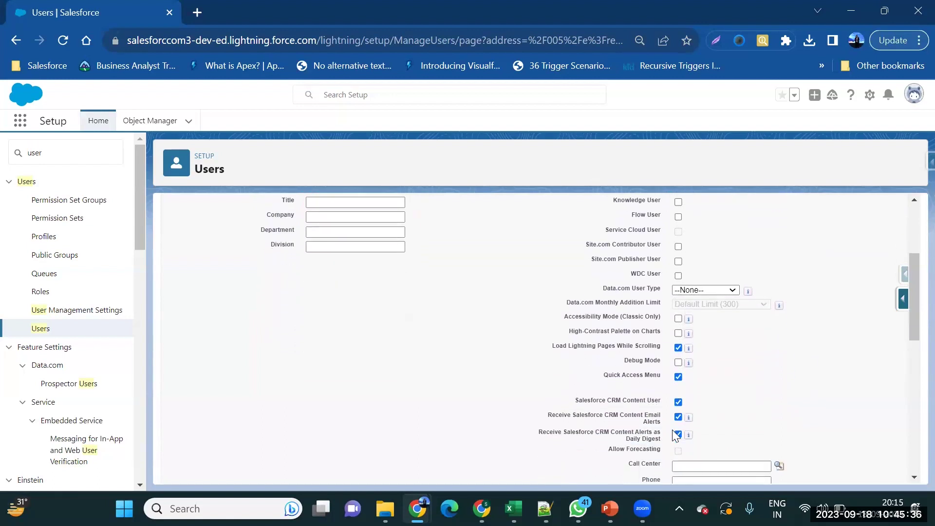
pyautogui.scroll(-3, 673, 432)
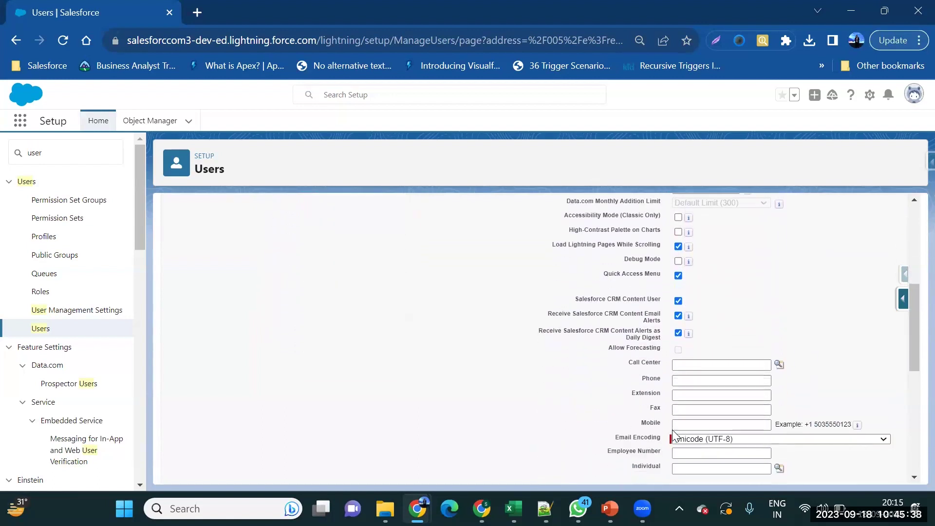
pyautogui.scroll(-3, 673, 432)
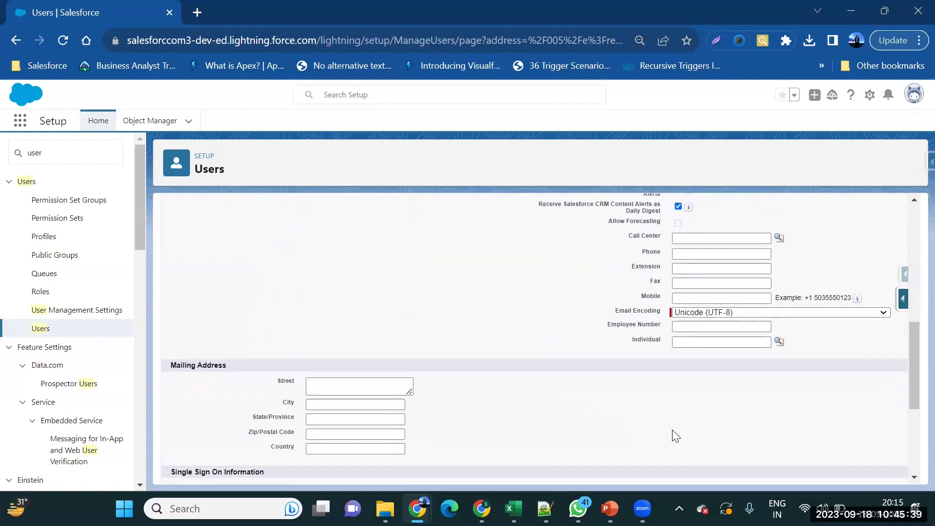
pyautogui.scroll(-1, 672, 430)
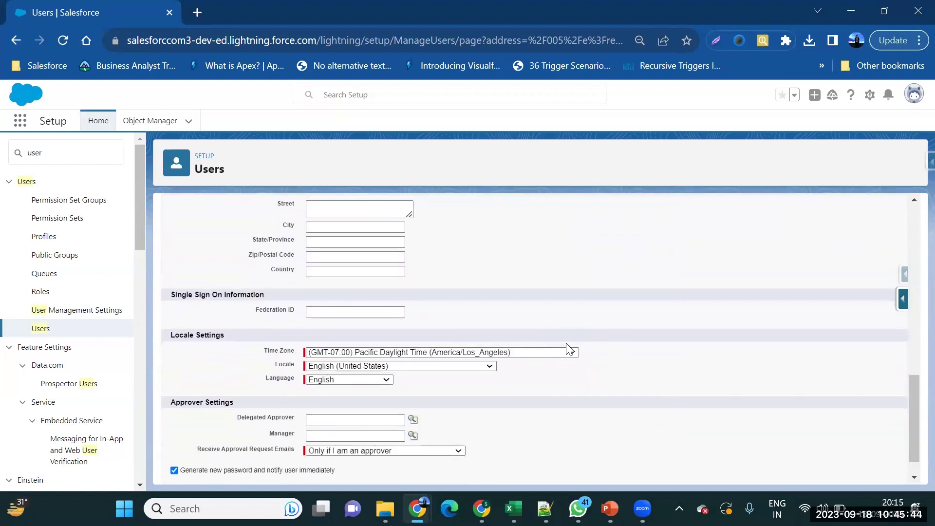
# Change the user's time zone from Pacific Daylight Time to (GMT+05:30) India Standard Time (Asia/Kolkata).
pyautogui.click(569, 356)
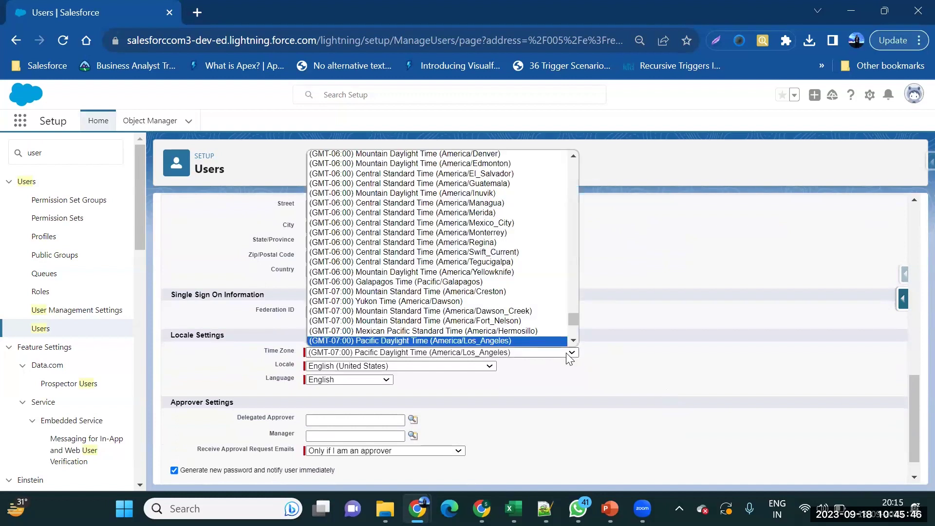
pyautogui.press('Down')
pyautogui.press('Down')
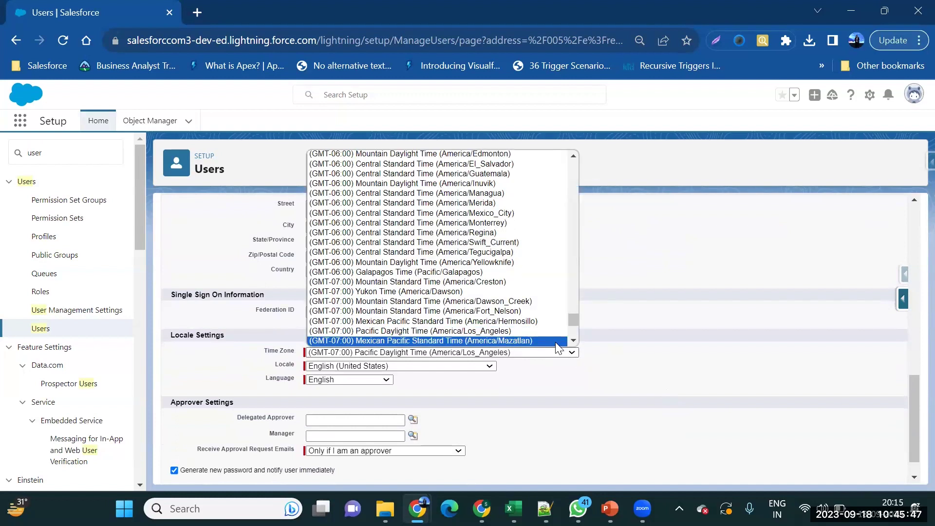
pyautogui.press('Escape')
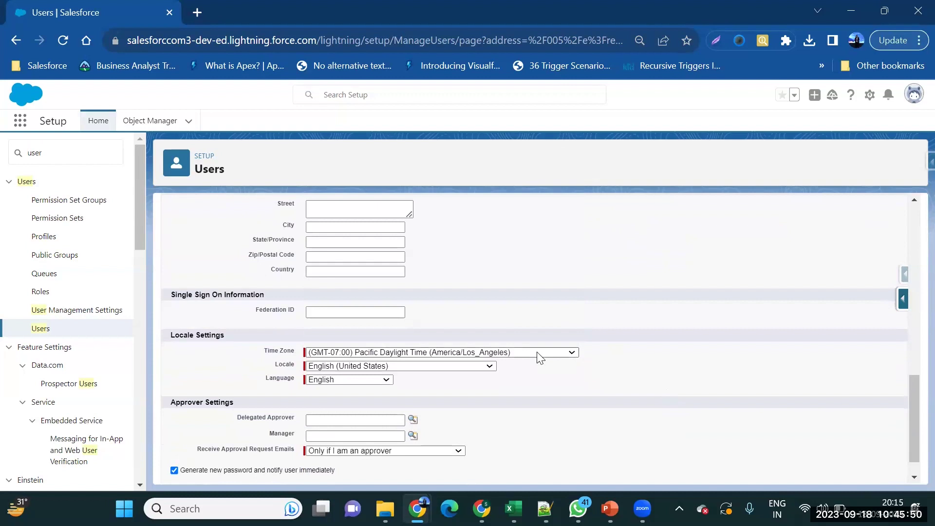
pyautogui.click(537, 353)
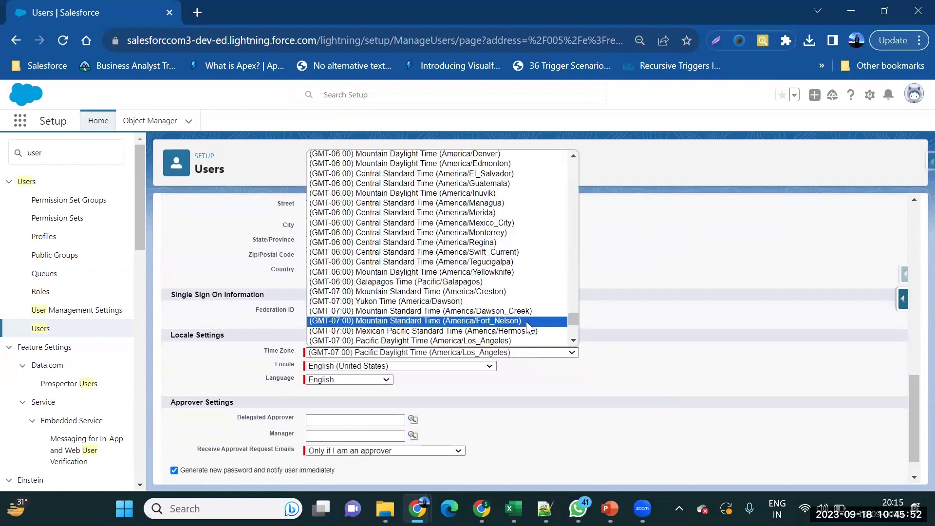
pyautogui.scroll(20, 530, 327)
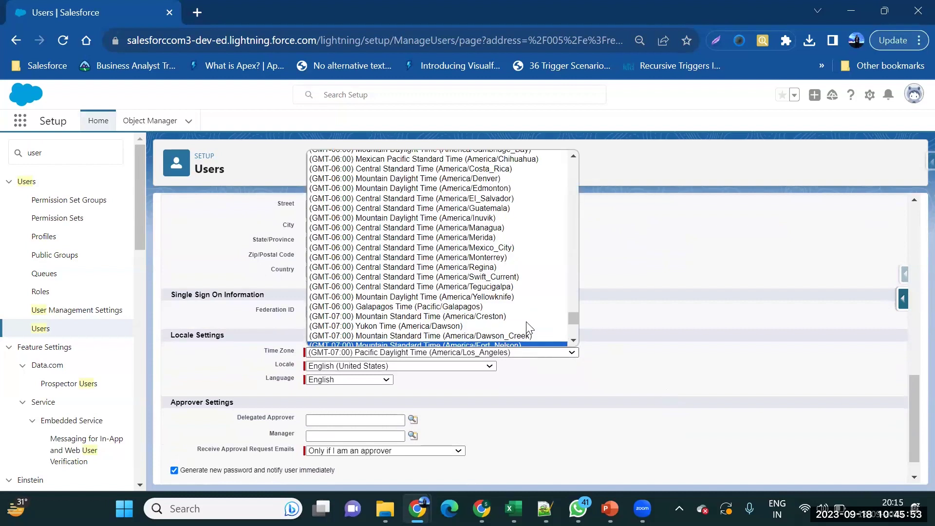
pyautogui.scroll(1, 530, 328)
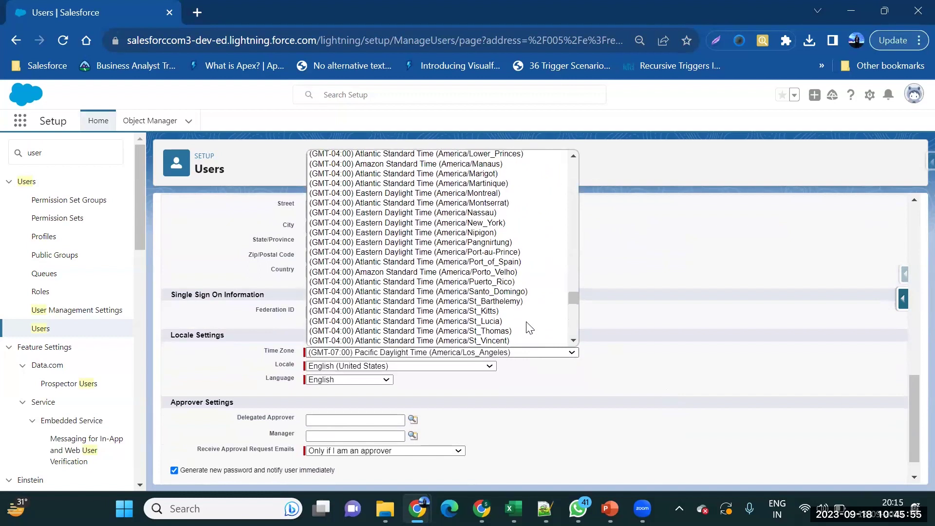
pyautogui.scroll(20, 529, 327)
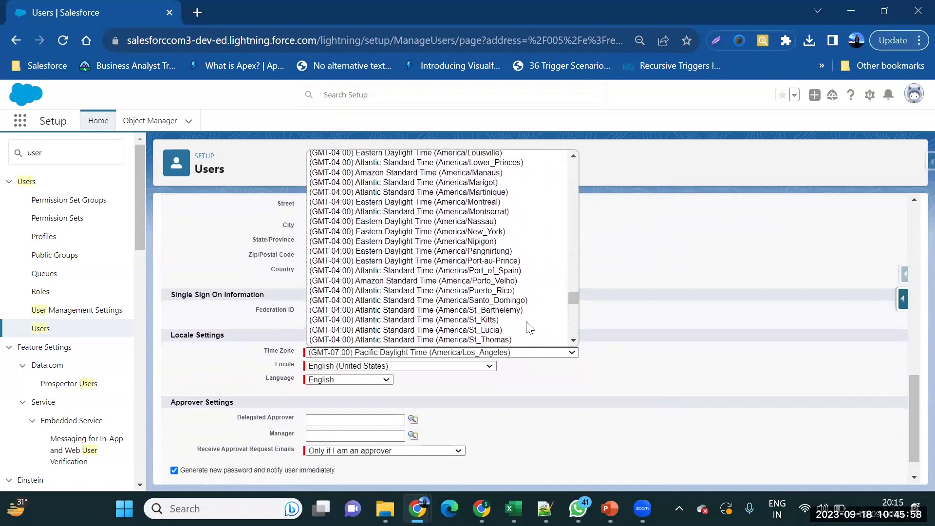
pyautogui.scroll(10, 527, 328)
pyautogui.scroll(-20, 530, 328)
pyautogui.scroll(-15, 530, 327)
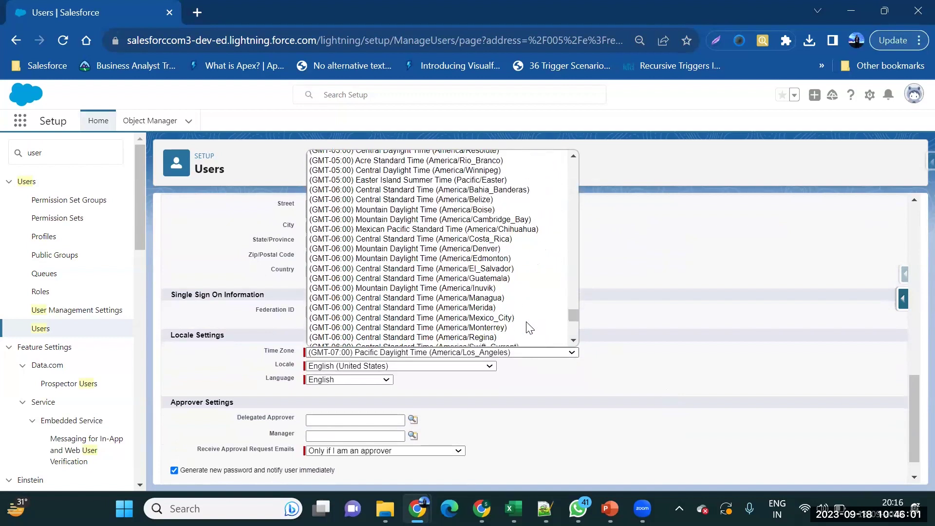
pyautogui.scroll(5, 529, 328)
pyautogui.scroll(2, 530, 327)
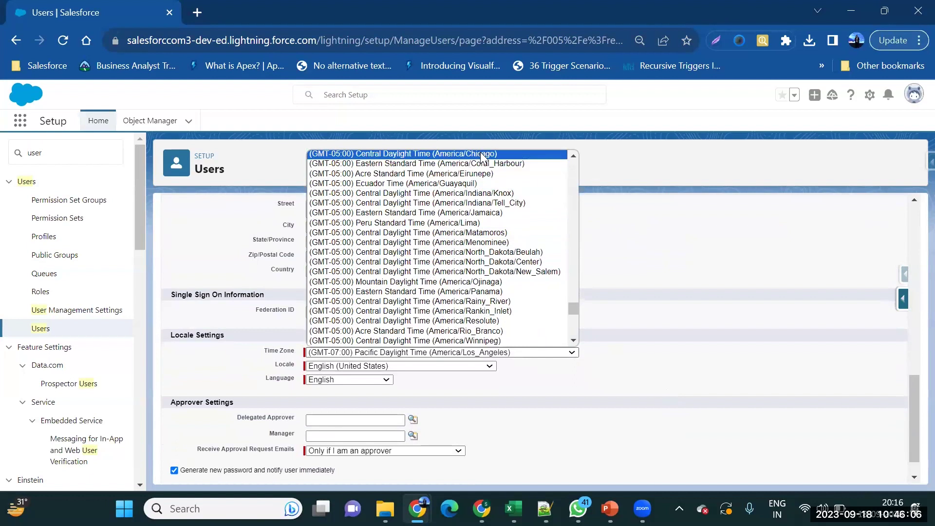
pyautogui.scroll(3, 481, 156)
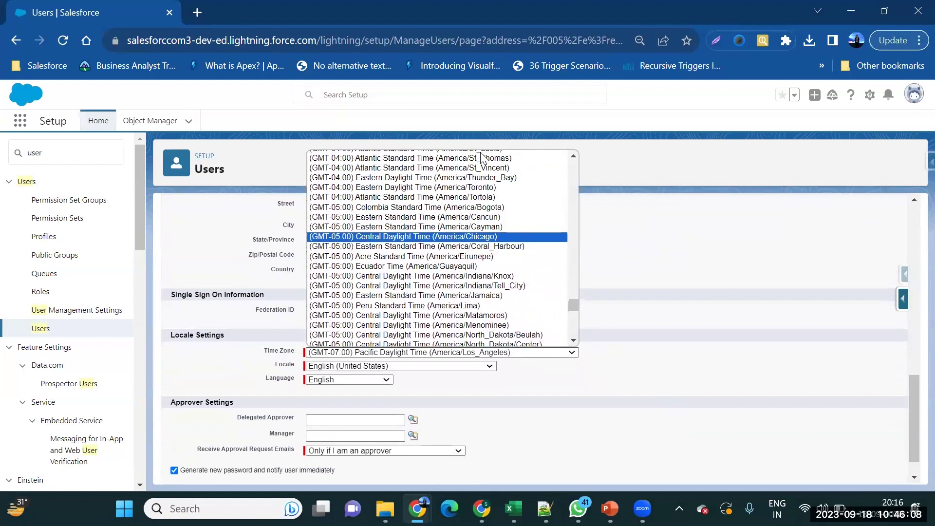
pyautogui.scroll(-4, 482, 156)
pyautogui.scroll(-3, 482, 156)
pyautogui.scroll(-6, 482, 156)
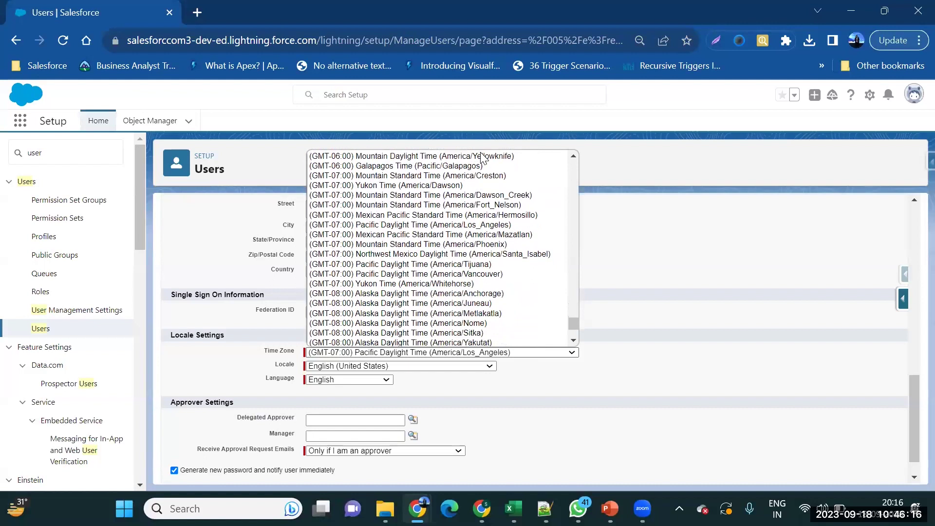
pyautogui.scroll(-3, 482, 156)
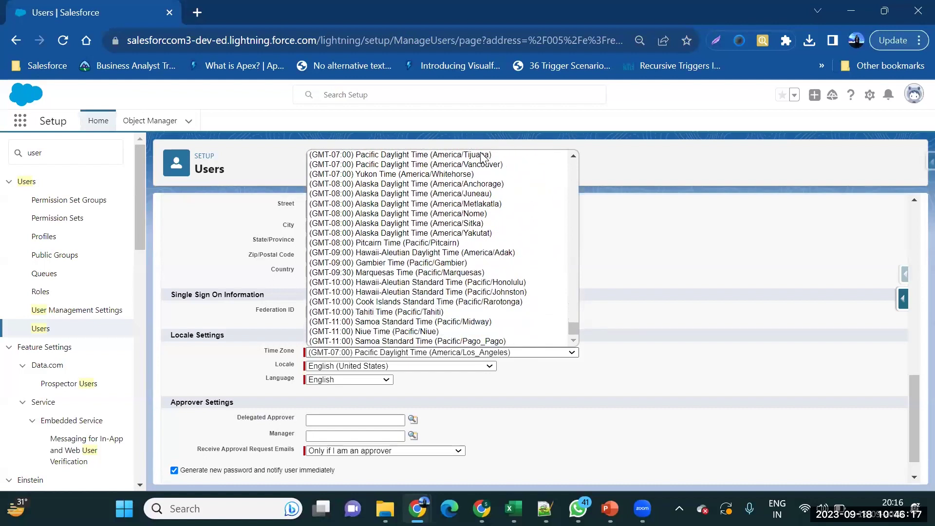
pyautogui.scroll(4, 481, 156)
pyautogui.scroll(3, 482, 156)
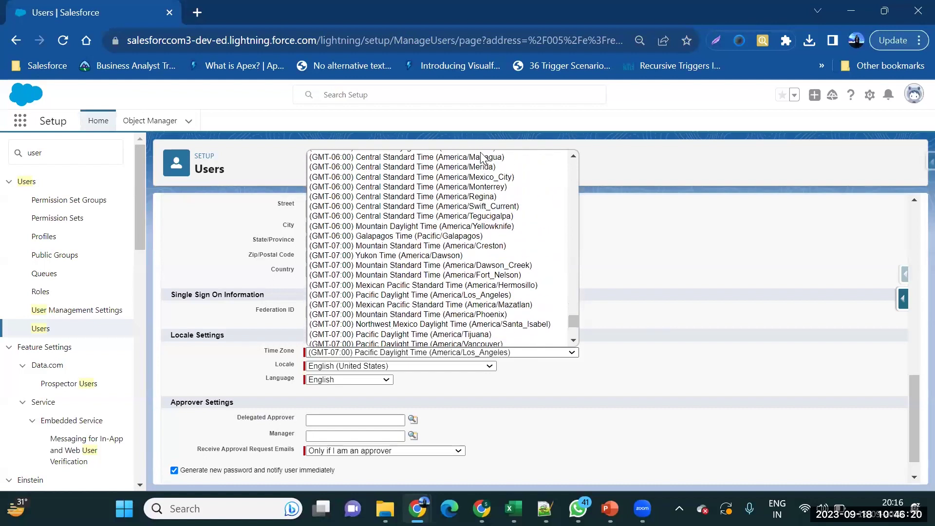
pyautogui.scroll(1, 482, 156)
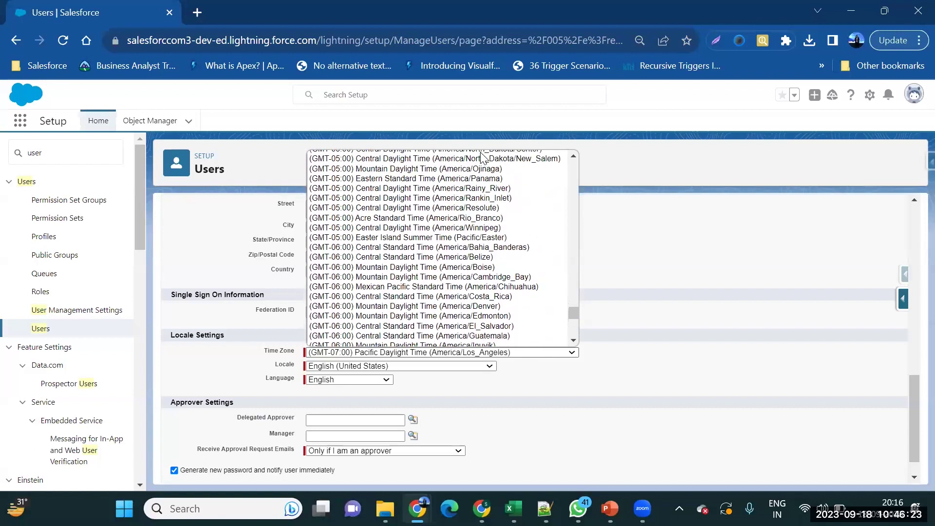
pyautogui.scroll(10, 482, 157)
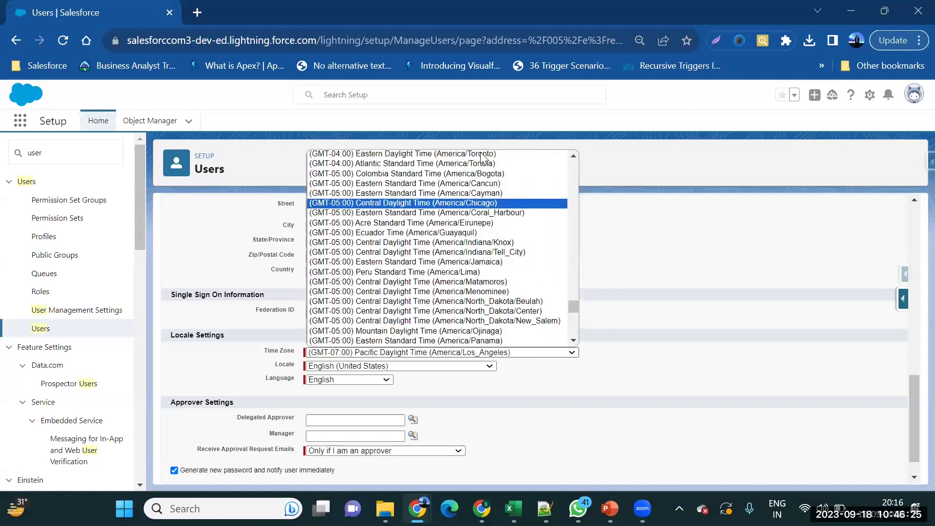
pyautogui.scroll(13, 481, 156)
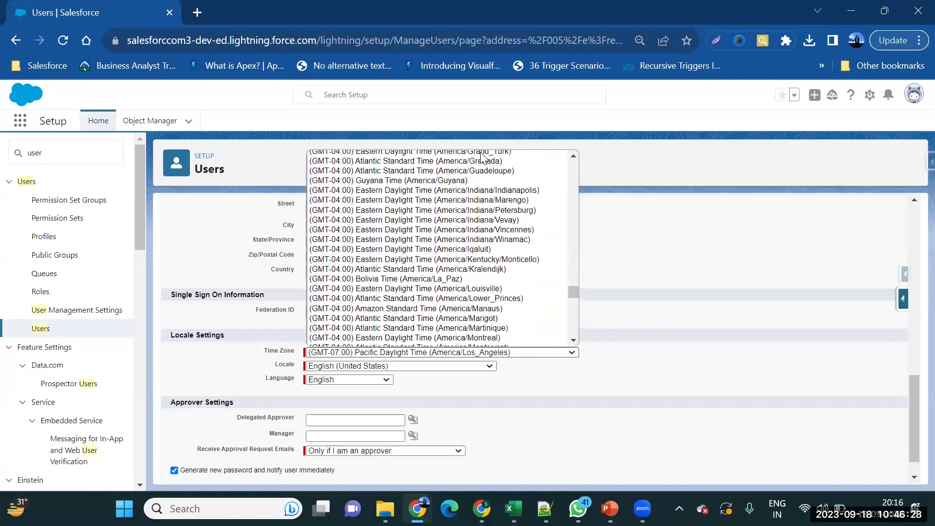
pyautogui.scroll(15, 482, 157)
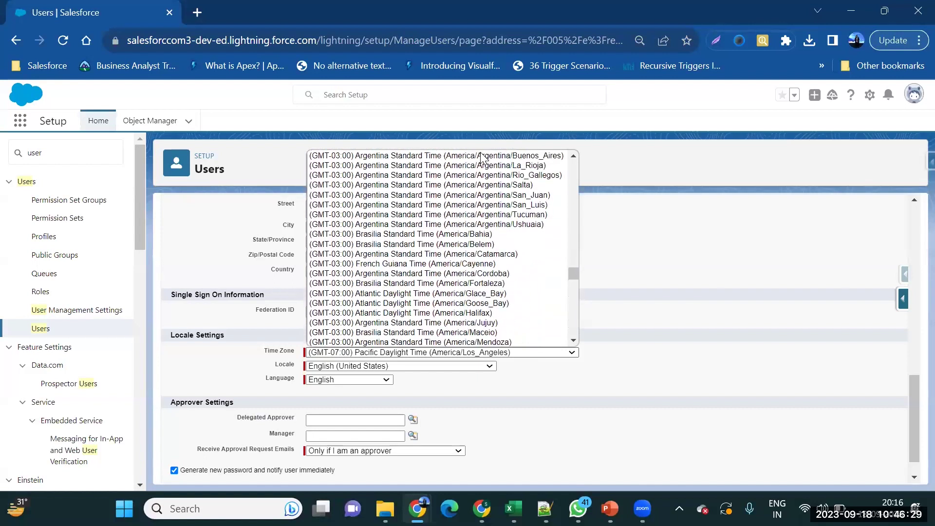
pyautogui.scroll(6, 482, 157)
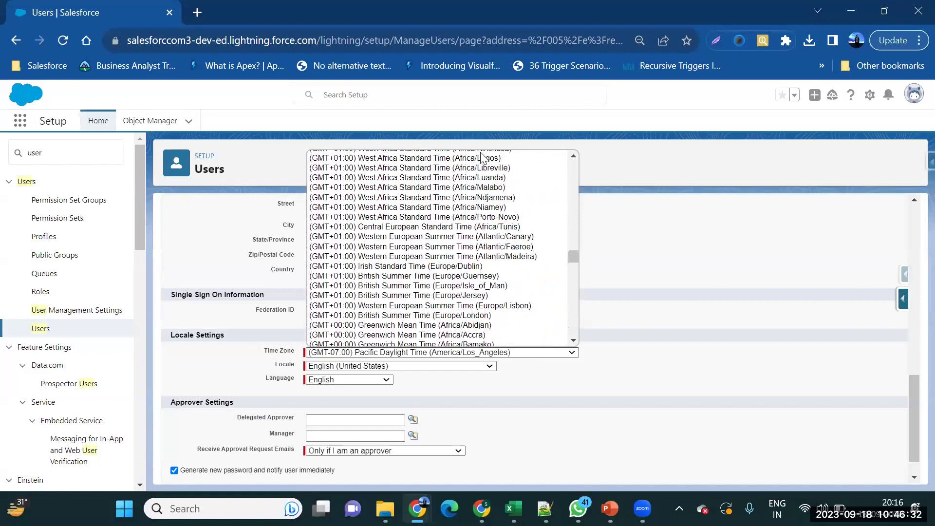
pyautogui.scroll(12, 481, 157)
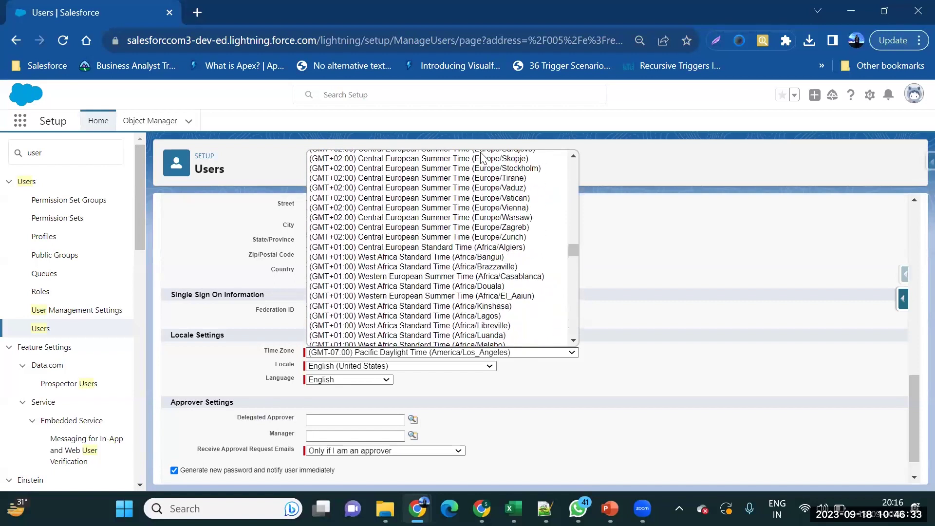
pyautogui.scroll(7, 481, 157)
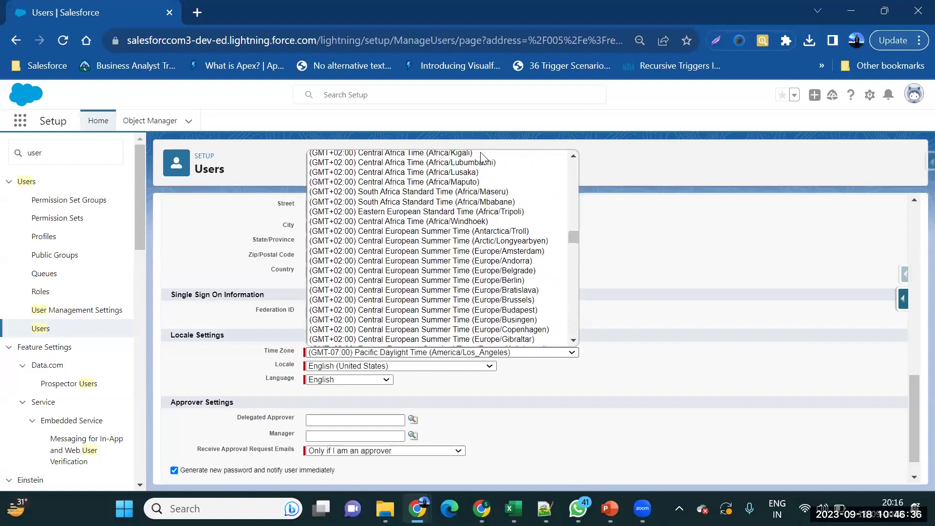
pyautogui.scroll(10, 481, 157)
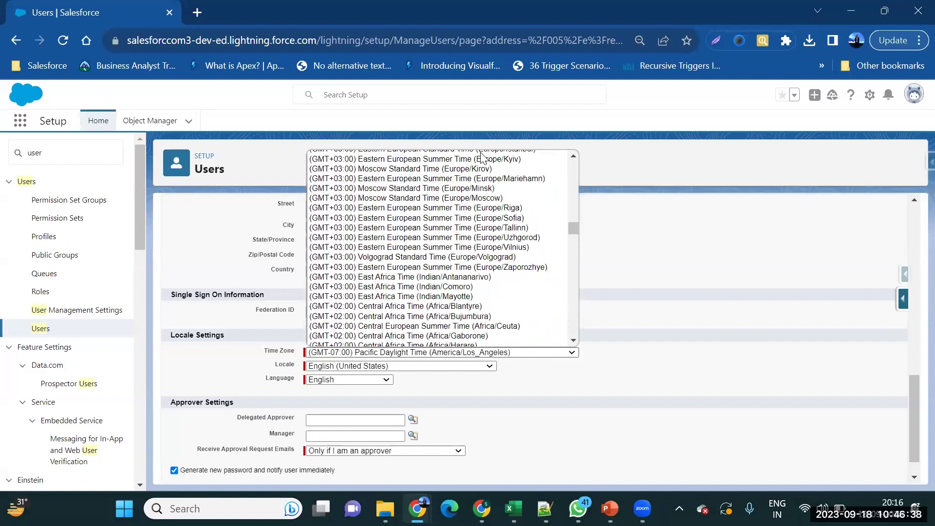
pyautogui.scroll(5, 482, 157)
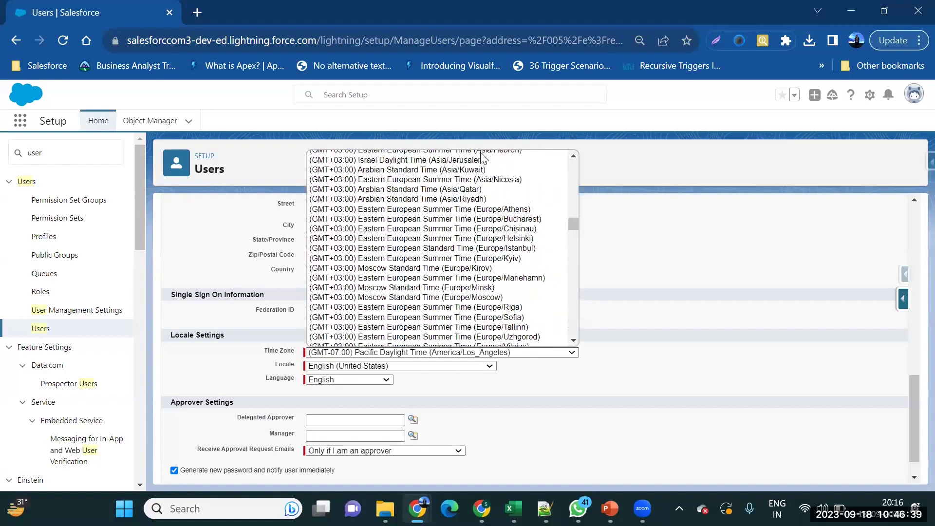
pyautogui.scroll(1, 481, 157)
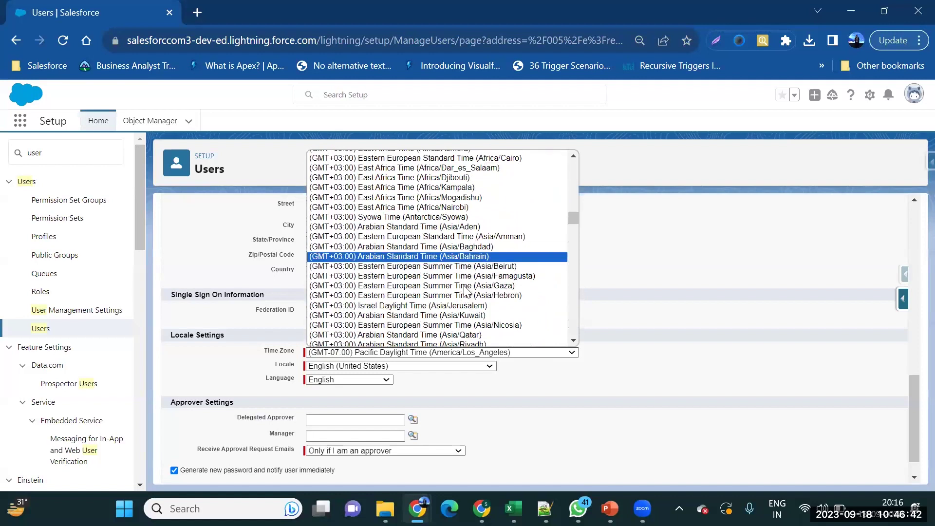
pyautogui.scroll(1, 475, 211)
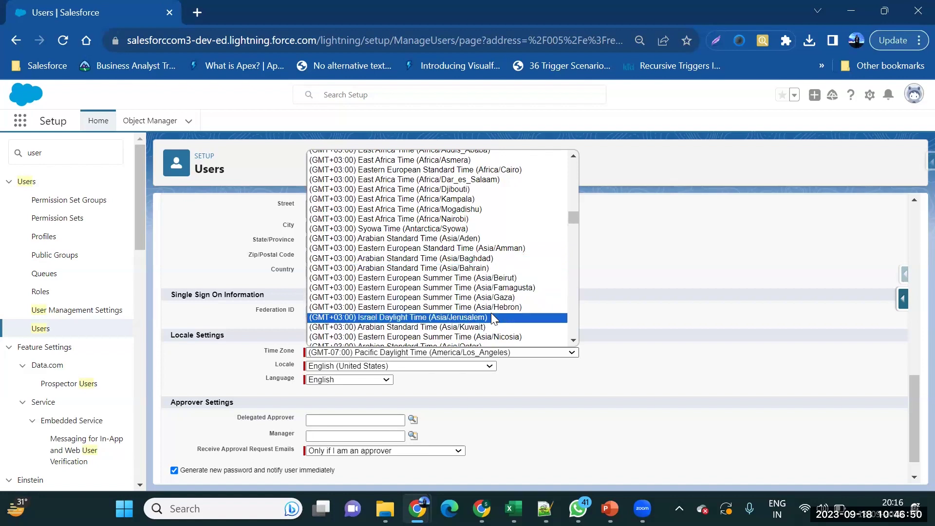
pyautogui.scroll(-3, 491, 317)
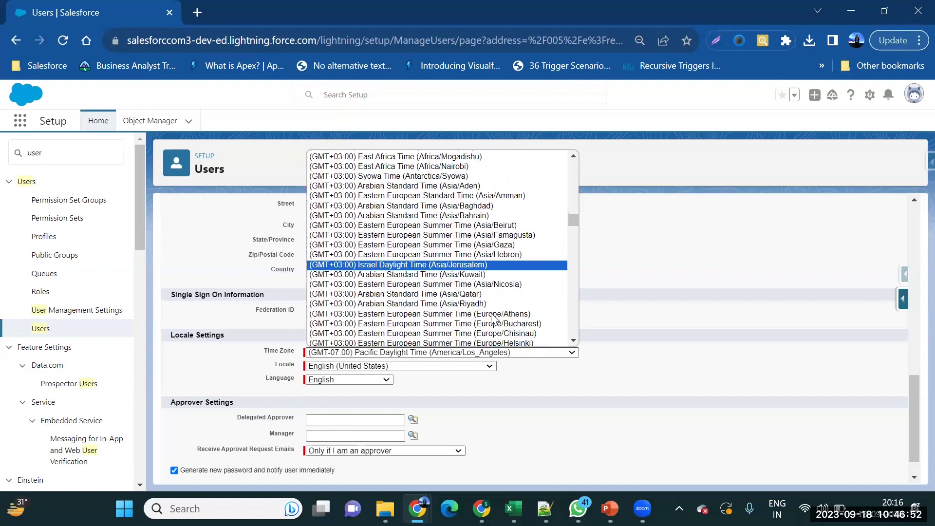
pyautogui.scroll(5, 493, 319)
pyautogui.scroll(3, 493, 319)
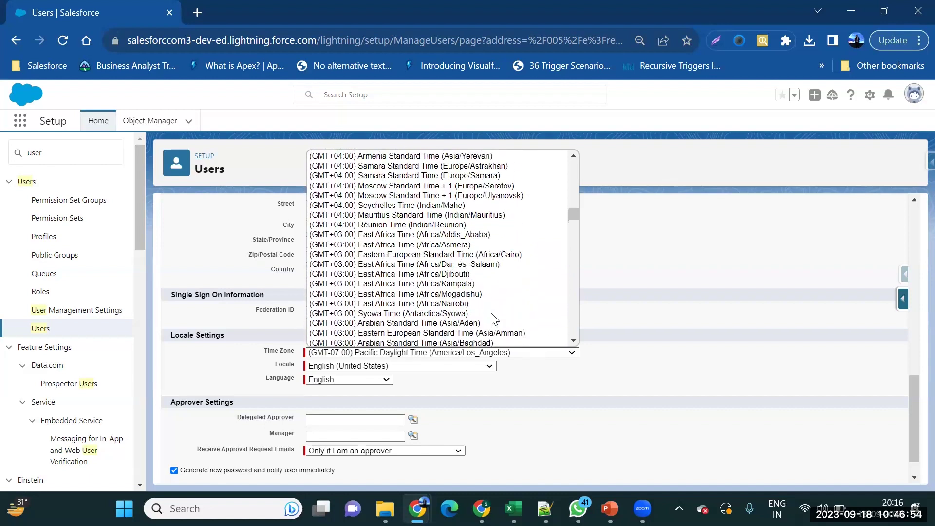
pyautogui.scroll(2, 493, 319)
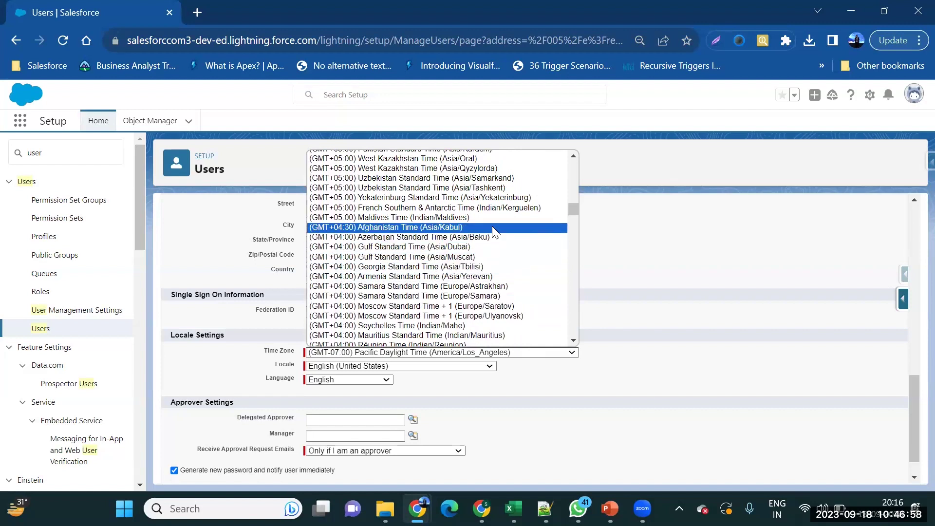
pyautogui.scroll(2, 493, 218)
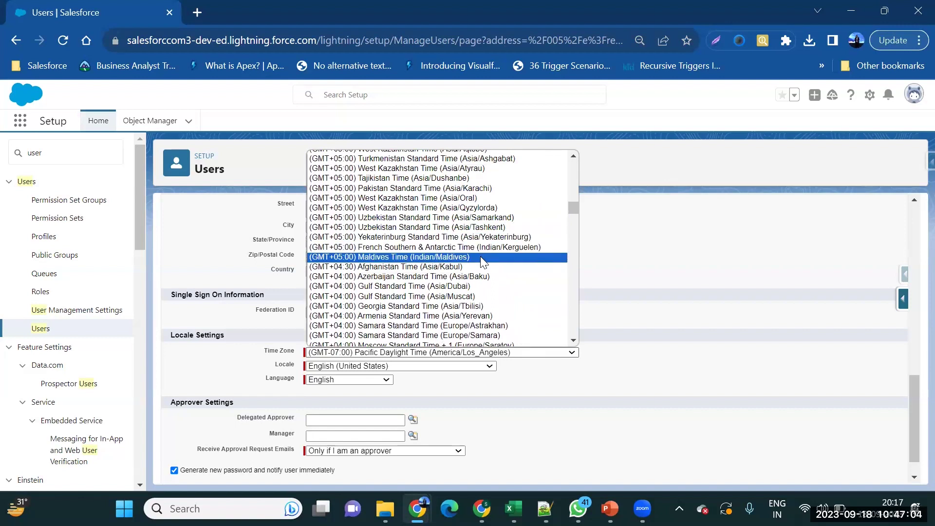
pyautogui.scroll(3, 481, 258)
pyautogui.scroll(3, 482, 264)
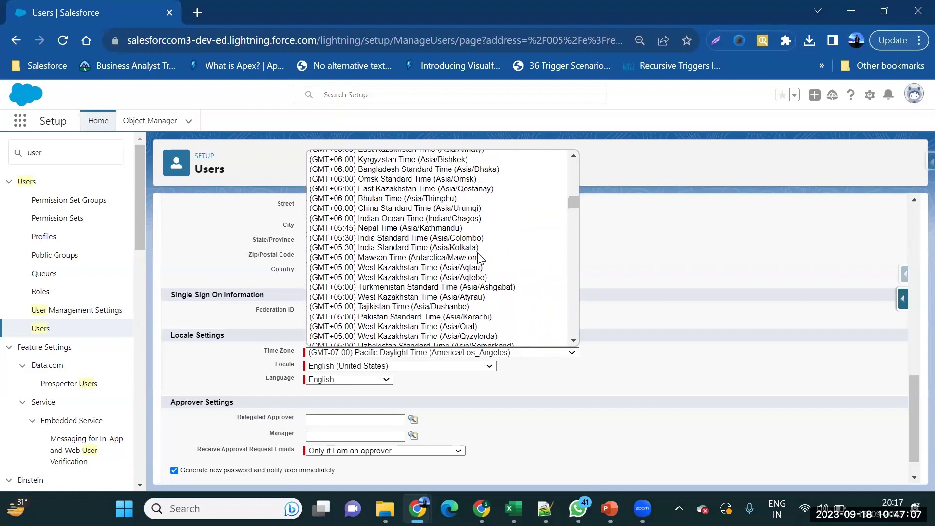
pyautogui.click(476, 250)
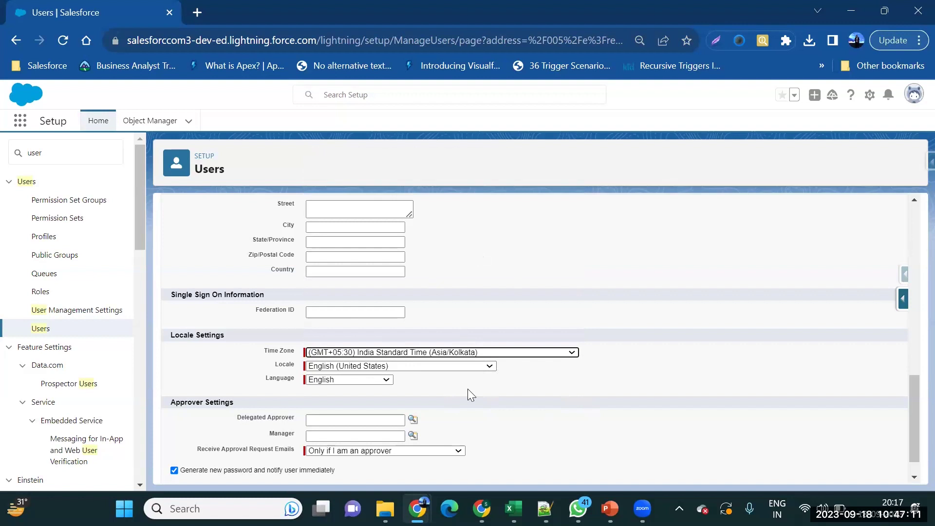
pyautogui.scroll(-1, 468, 390)
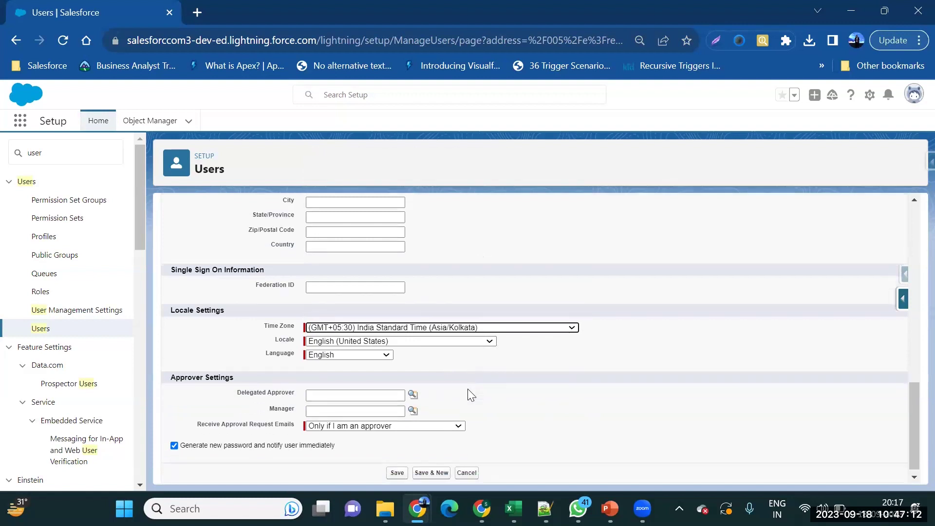
# Choose English (India) as the user's locale and save the new user record.
pyautogui.click(415, 336)
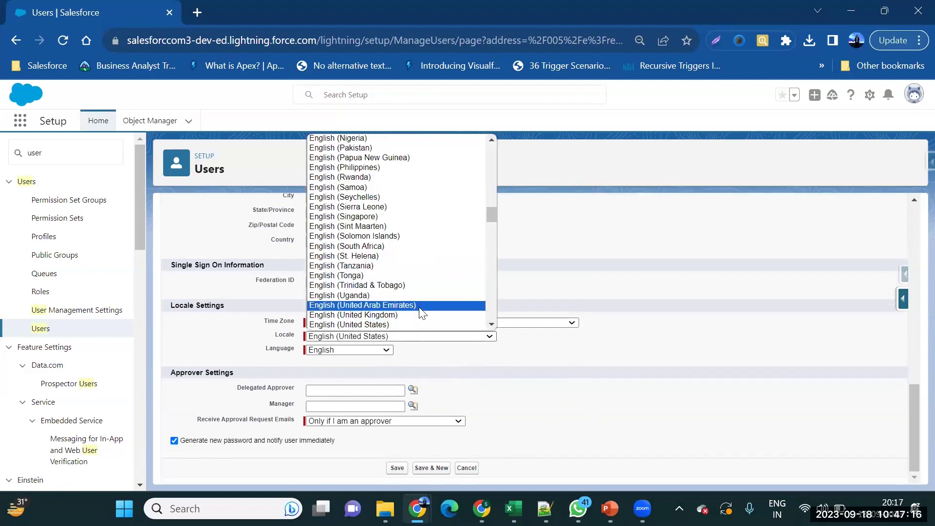
pyautogui.scroll(5, 437, 244)
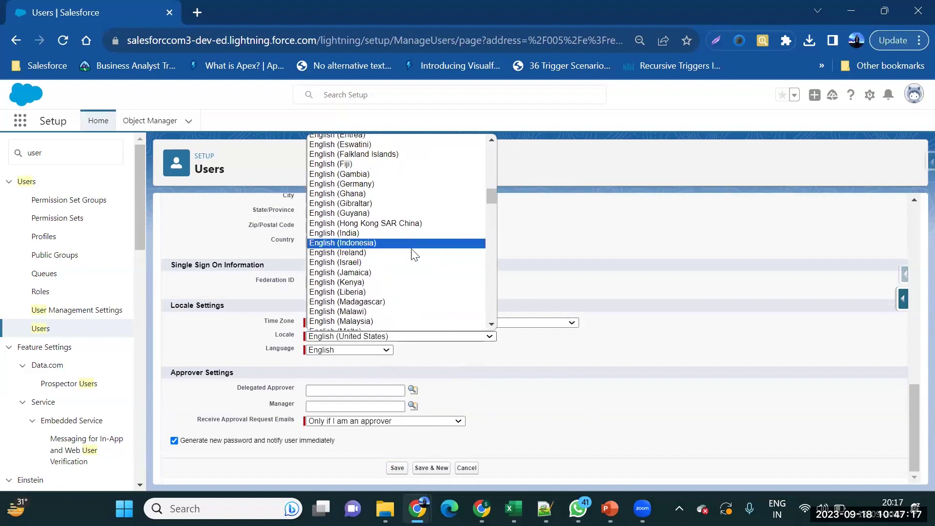
pyautogui.click(418, 230)
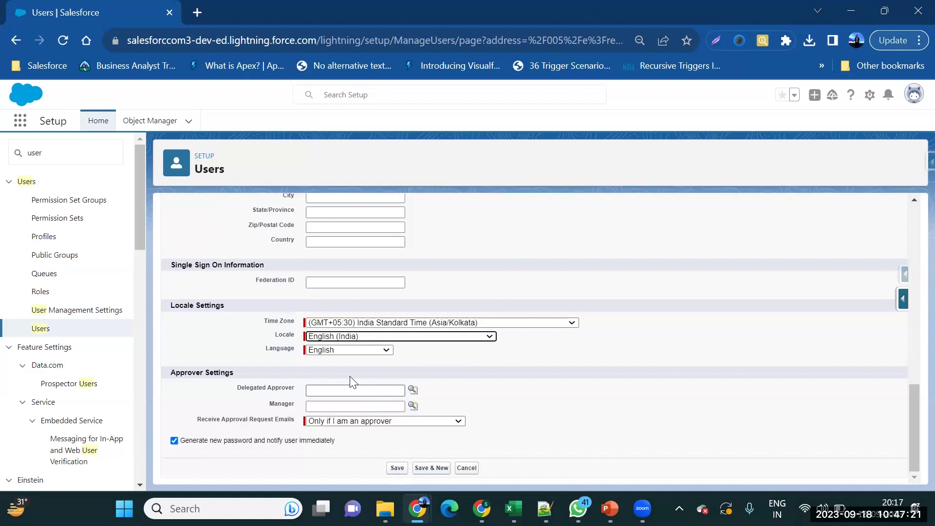
pyautogui.click(402, 469)
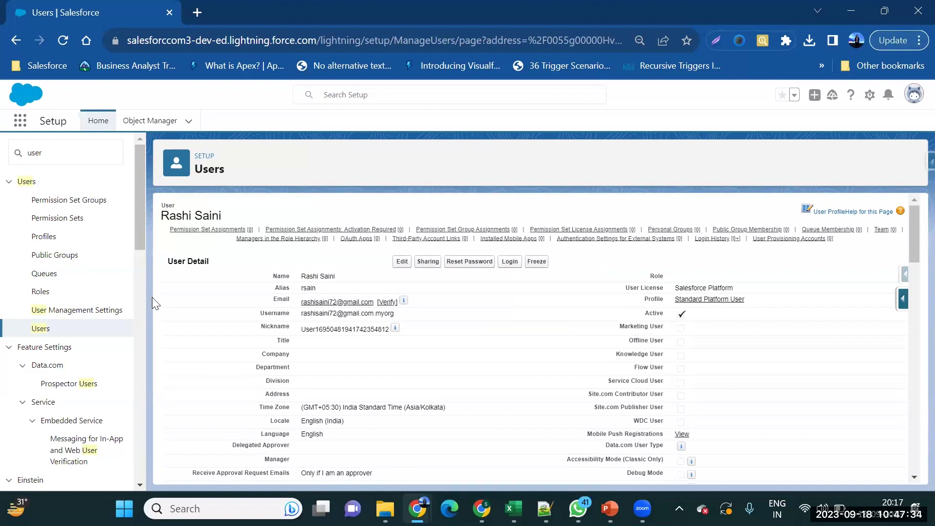
# Search Setup for 'pass' and go to Password Policies under Security.
pyautogui.click(94, 156)
pyautogui.write('passpo')
pyautogui.press('BackSpace')
pyautogui.press('BackSpace')
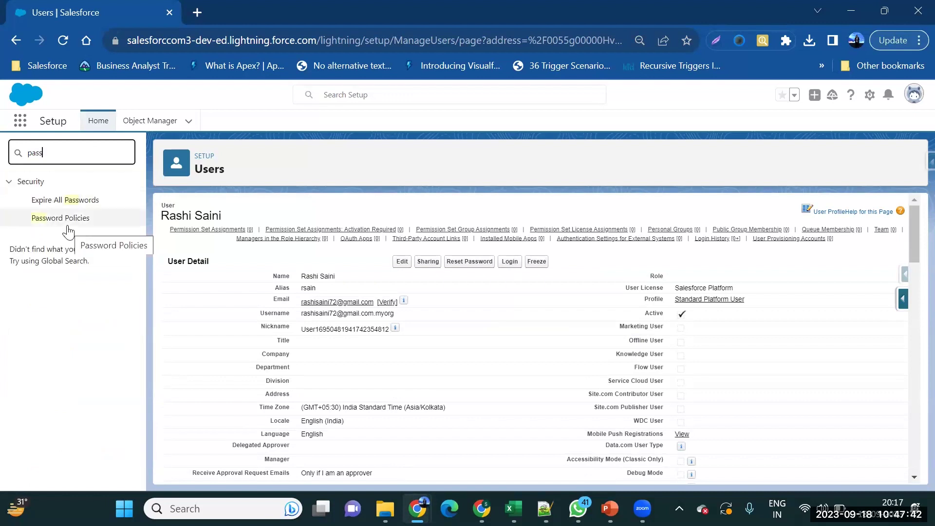
pyautogui.click(68, 229)
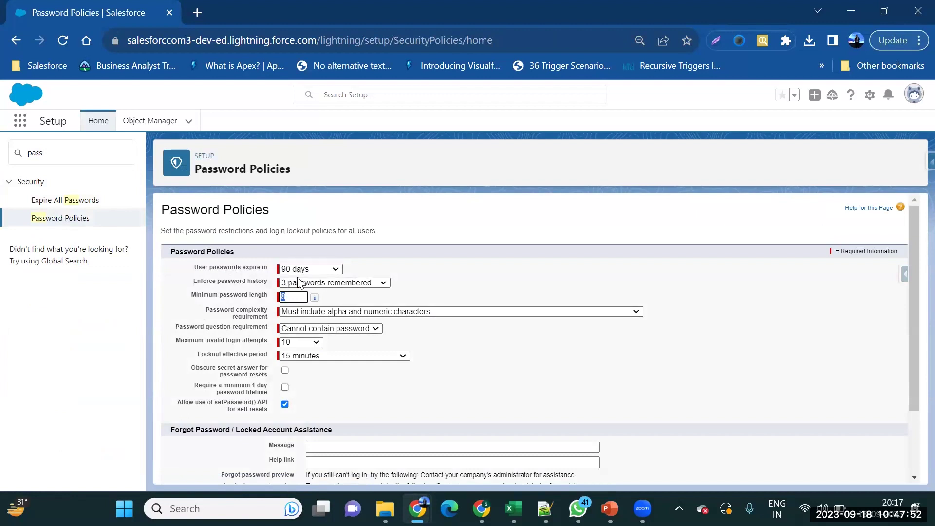
# Set password expiry to 60 days, keep history at 3, and raise minimum length from 8 to 16.
pyautogui.click(319, 273)
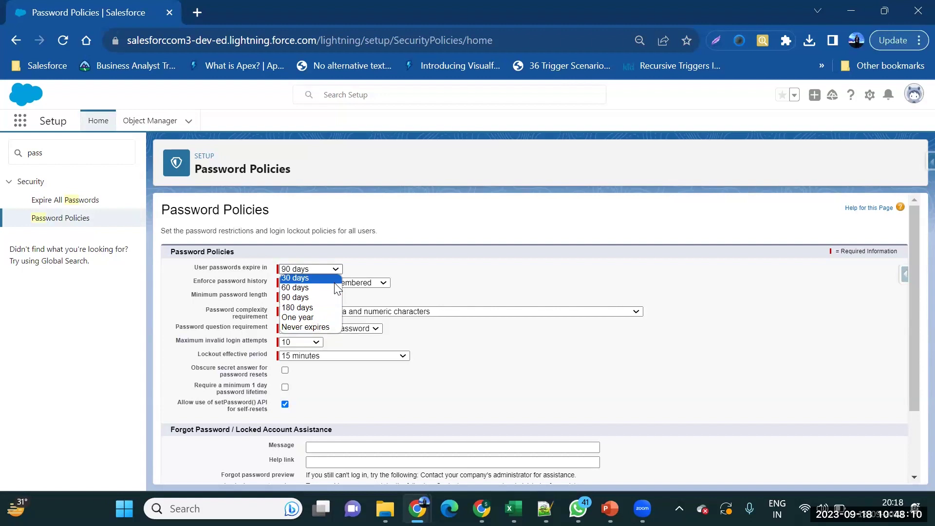
pyautogui.press('Return')
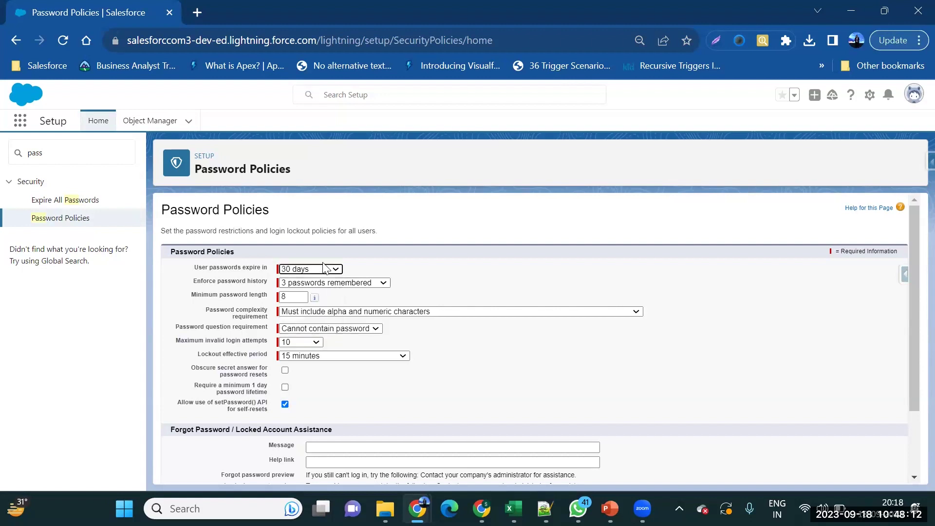
pyautogui.click(321, 271)
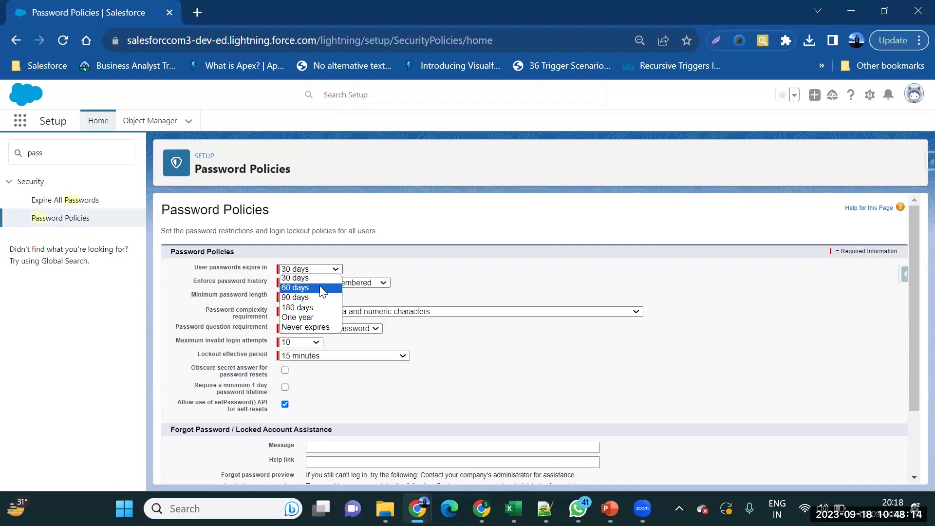
pyautogui.click(320, 287)
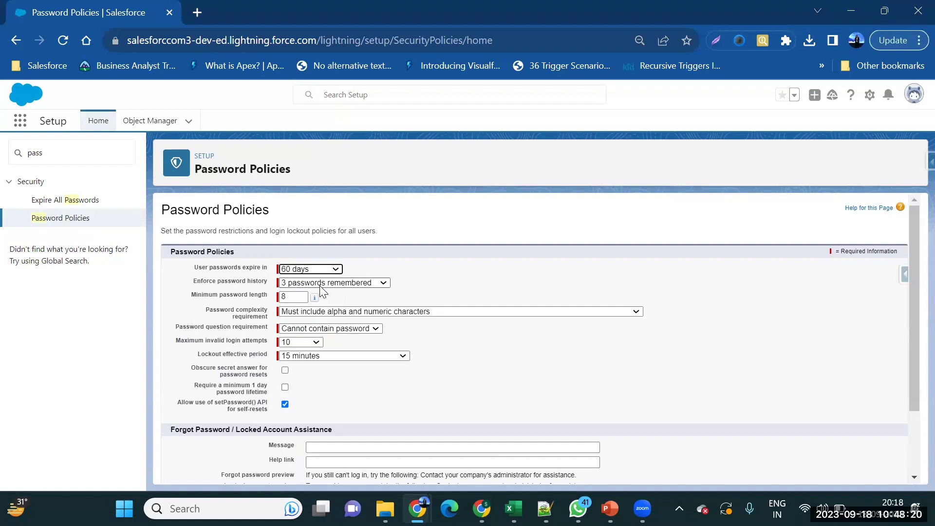
pyautogui.click(320, 286)
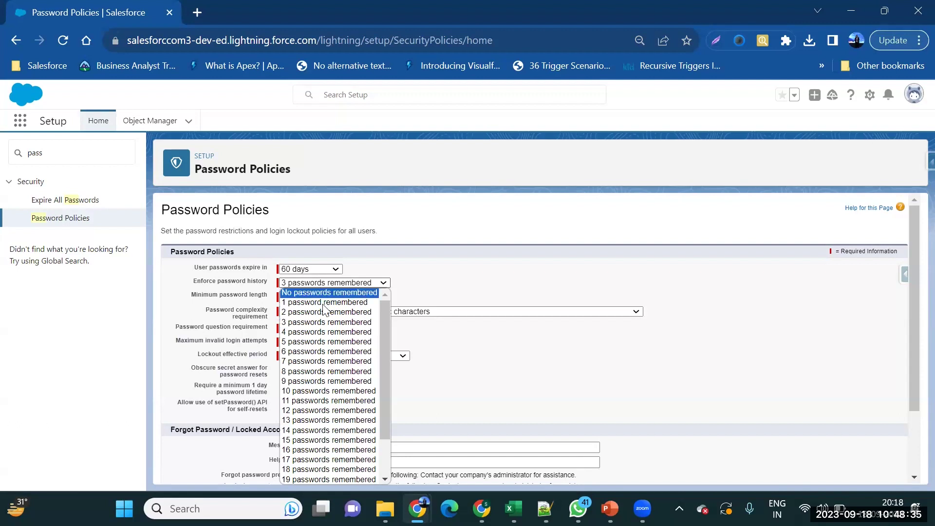
pyautogui.click(324, 322)
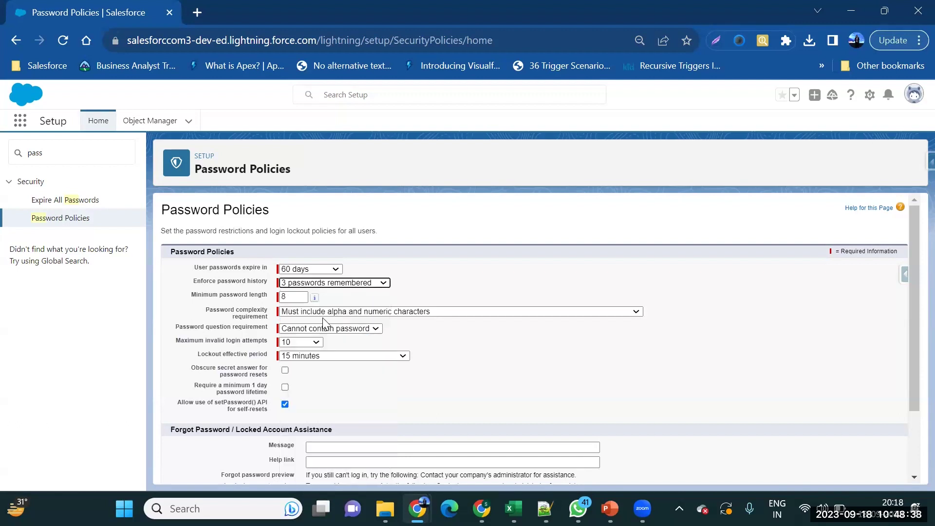
pyautogui.doubleClick(294, 298)
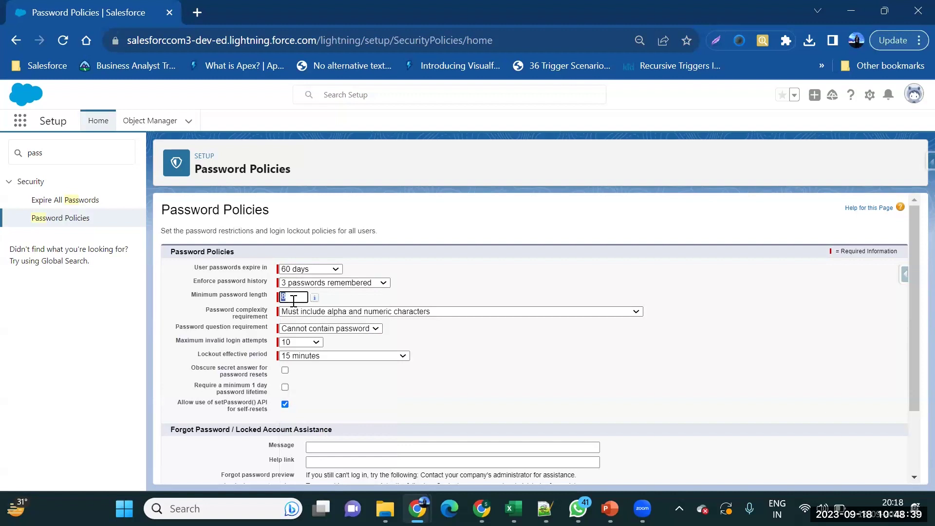
pyautogui.press('BackSpace')
pyautogui.write('16')
pyautogui.scroll(-1, 294, 302)
# Require 3 of numbers, uppercase, lowercase and special characters, keeping 'Cannot contain password'.
pyautogui.click(471, 294)
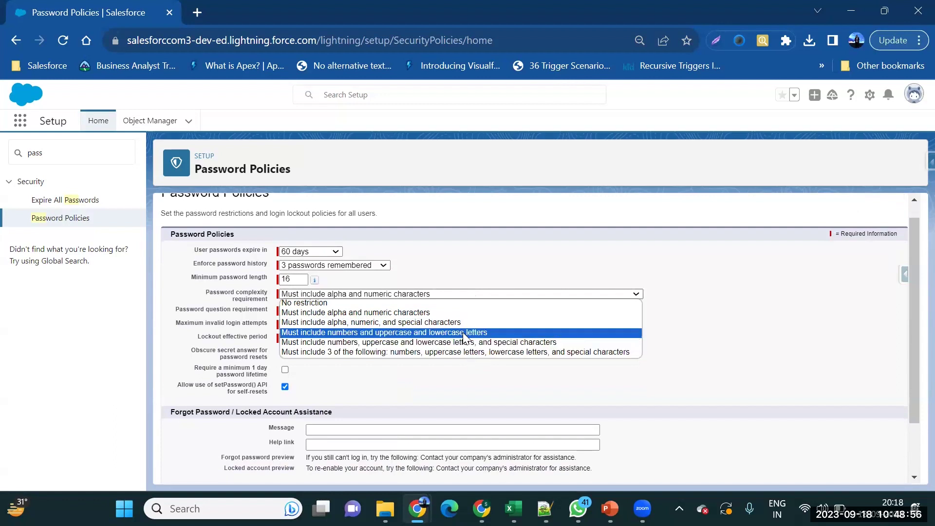
pyautogui.press('Up')
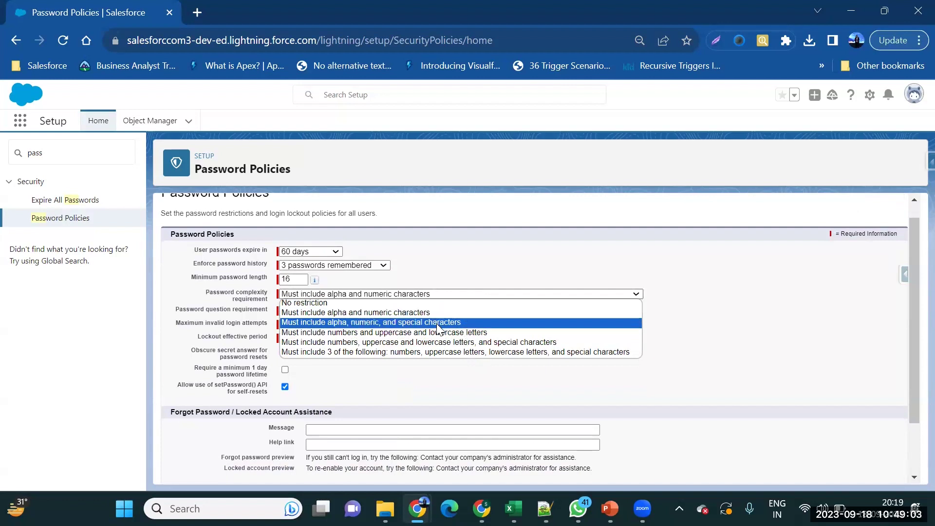
pyautogui.click(442, 353)
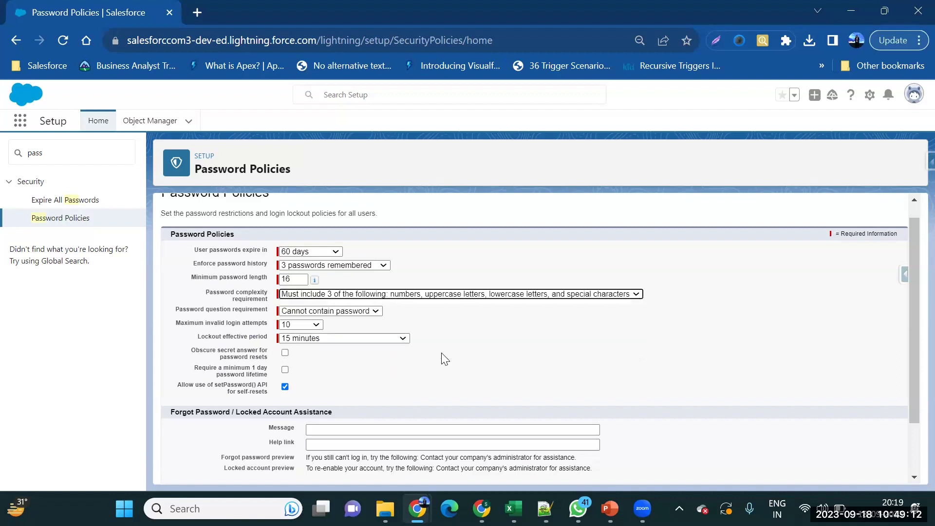
pyautogui.click(350, 312)
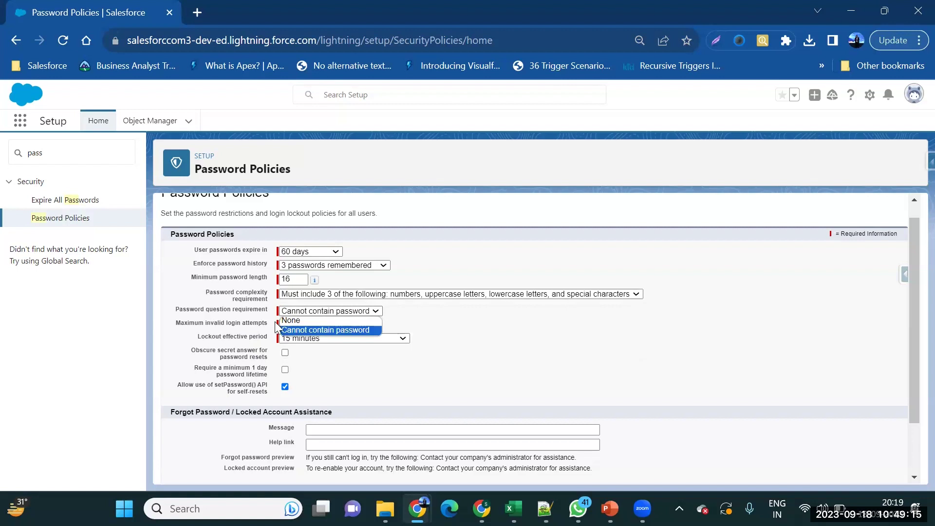
pyautogui.click(320, 331)
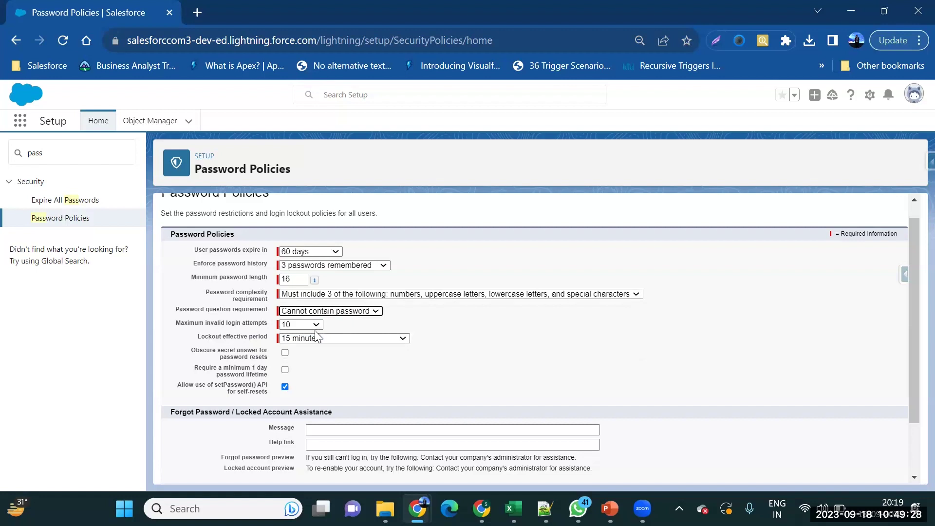
# Limit invalid login attempts to 3 and keep the 15-minute lockout period.
pyautogui.click(318, 325)
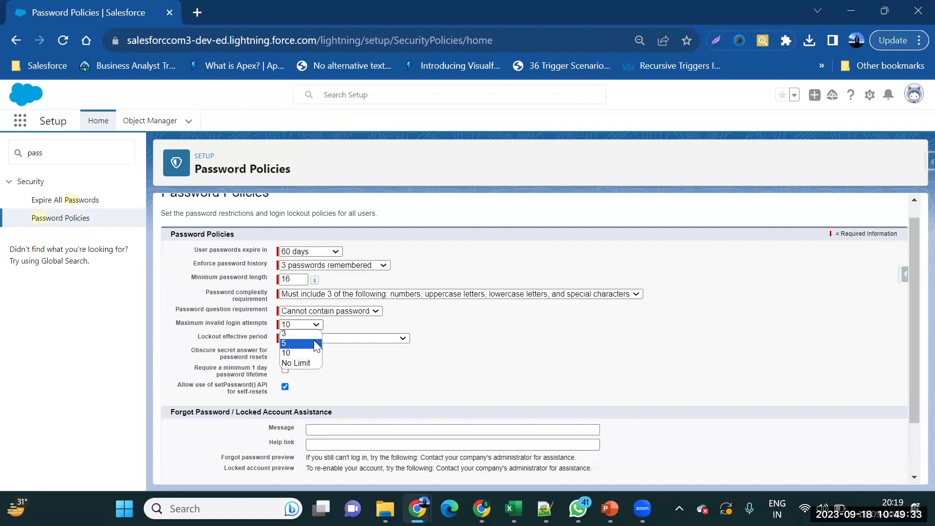
pyautogui.click(315, 336)
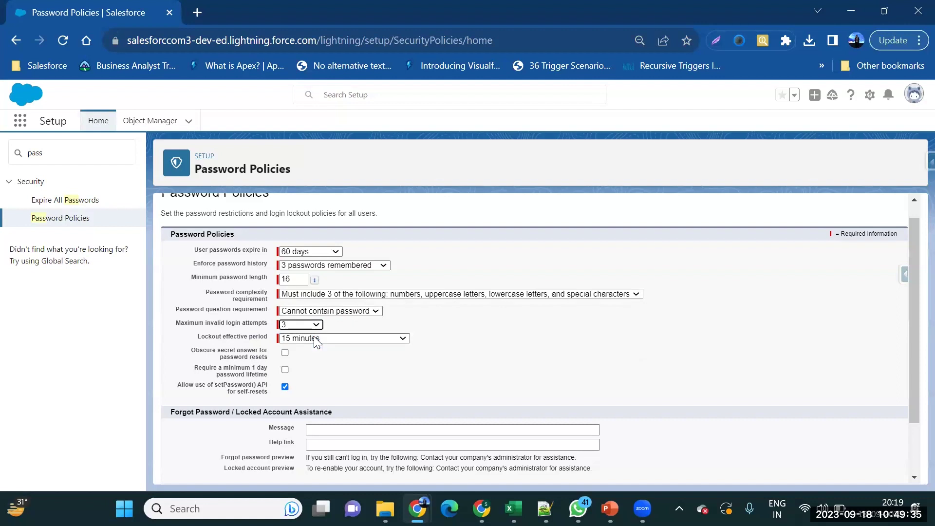
pyautogui.click(343, 339)
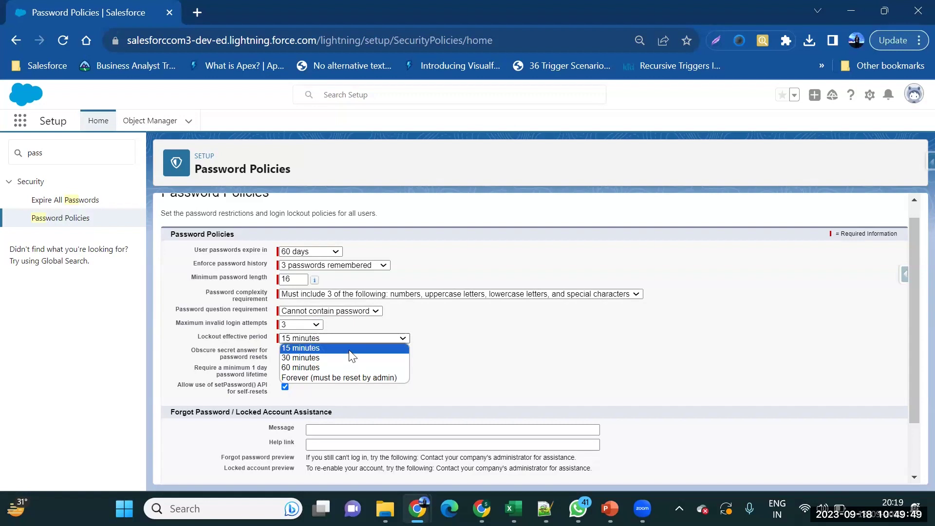
pyautogui.click(346, 350)
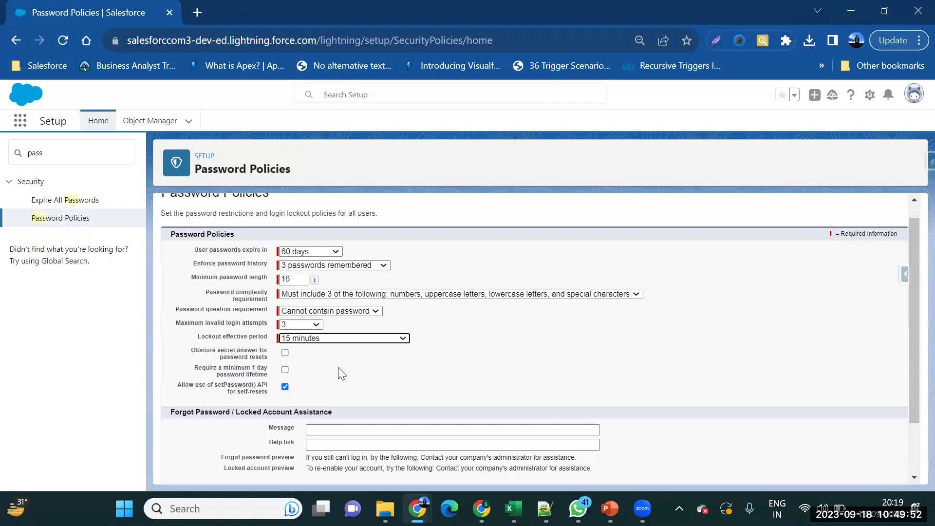
pyautogui.scroll(-1, 342, 372)
pyautogui.scroll(-2, 326, 373)
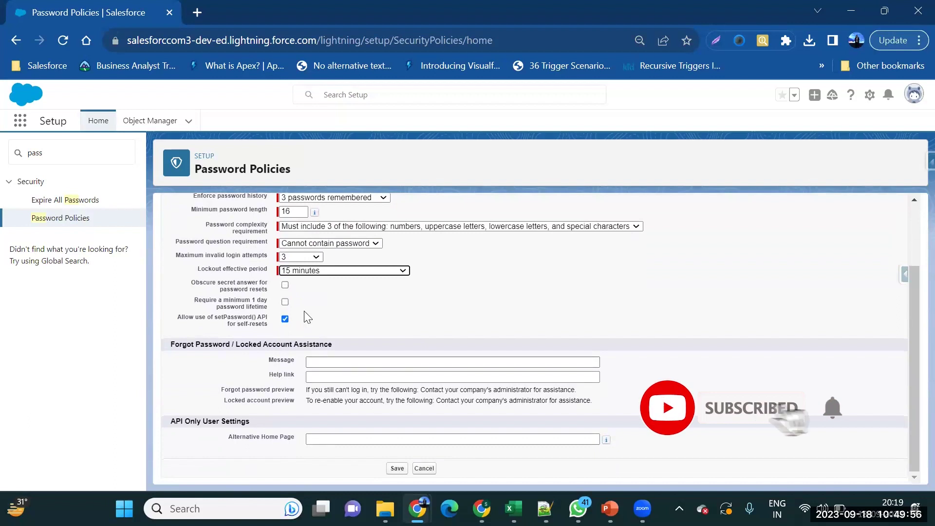
# Save the password policies, glance at the PowerPoint slide, and return to Salesforce.
pyautogui.click(402, 468)
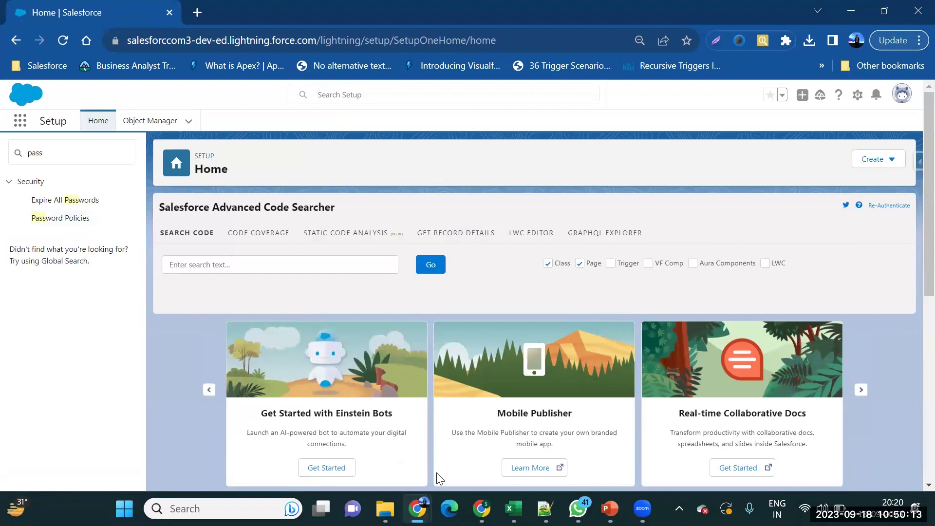
pyautogui.click(610, 508)
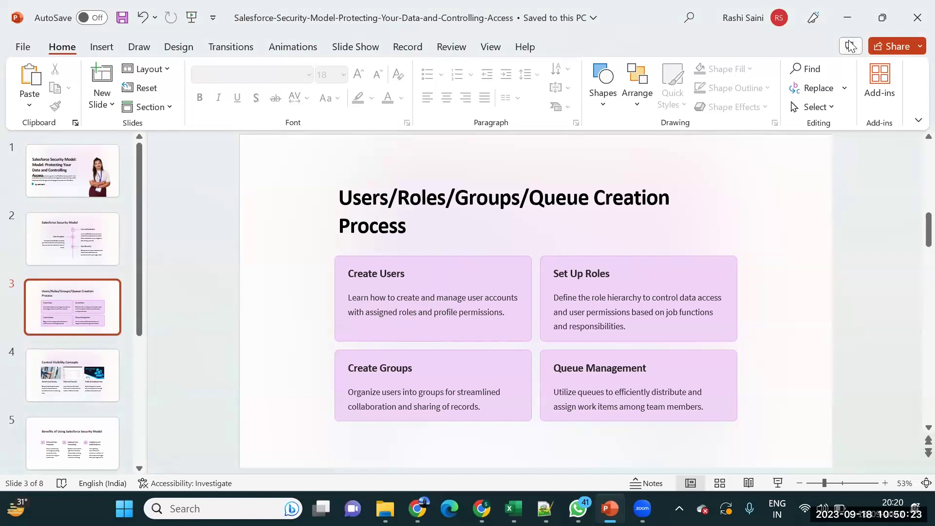
pyautogui.click(847, 13)
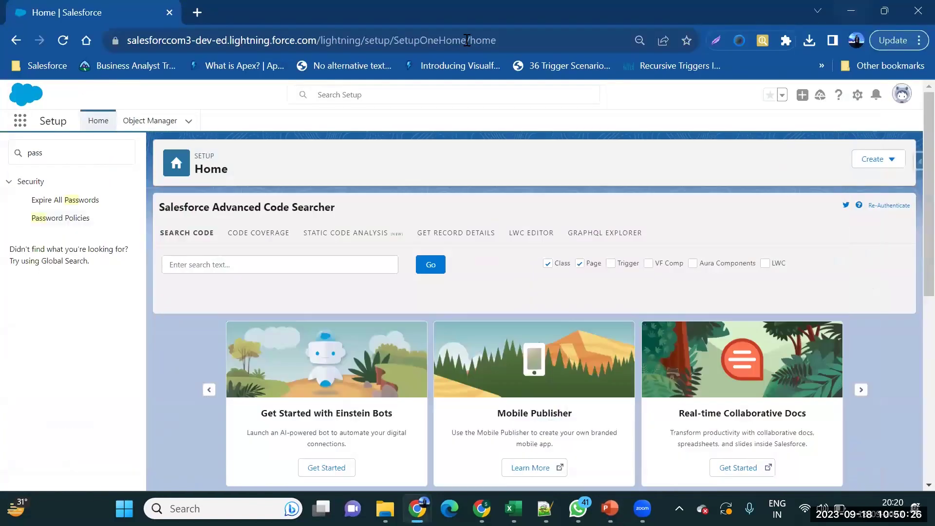
# Search Setup for 'roles', open the Roles page and start Set Up Roles.
pyautogui.click(68, 150)
pyautogui.write('r')
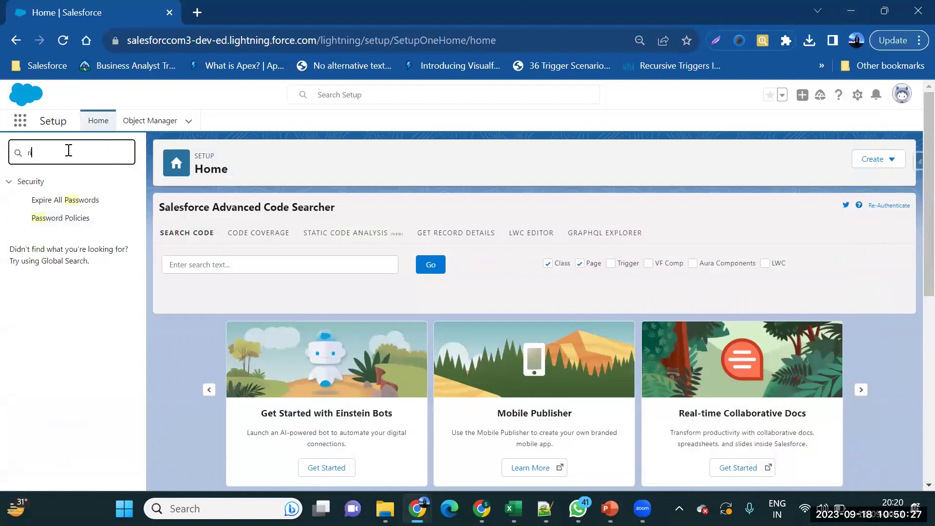
pyautogui.write('oles')
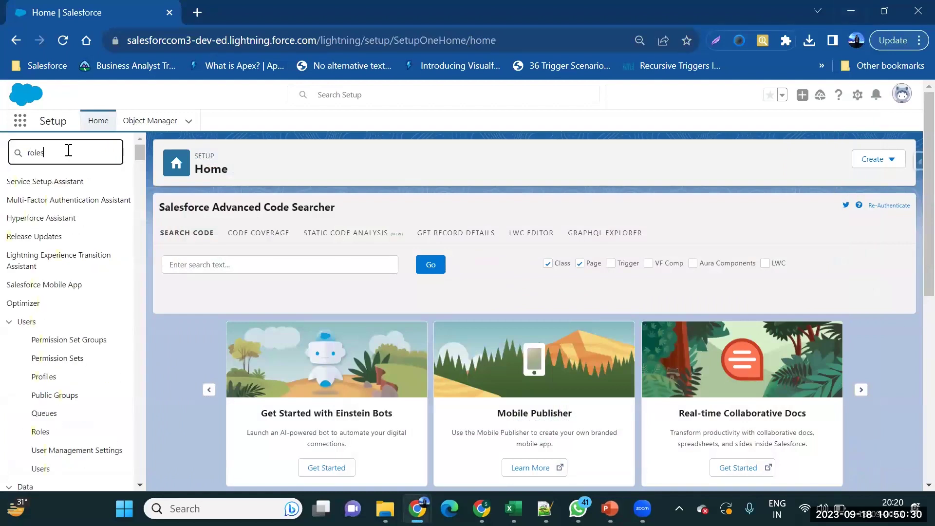
pyautogui.click(62, 199)
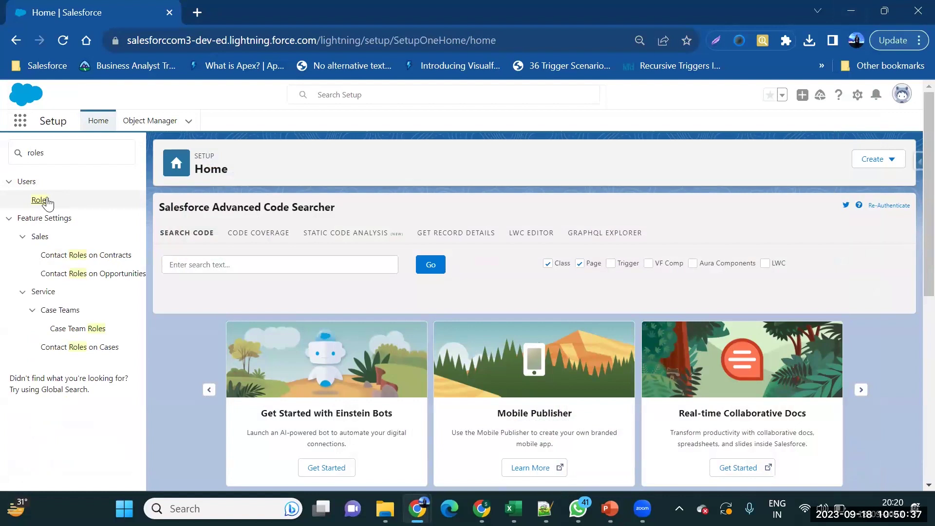
pyautogui.click(46, 199)
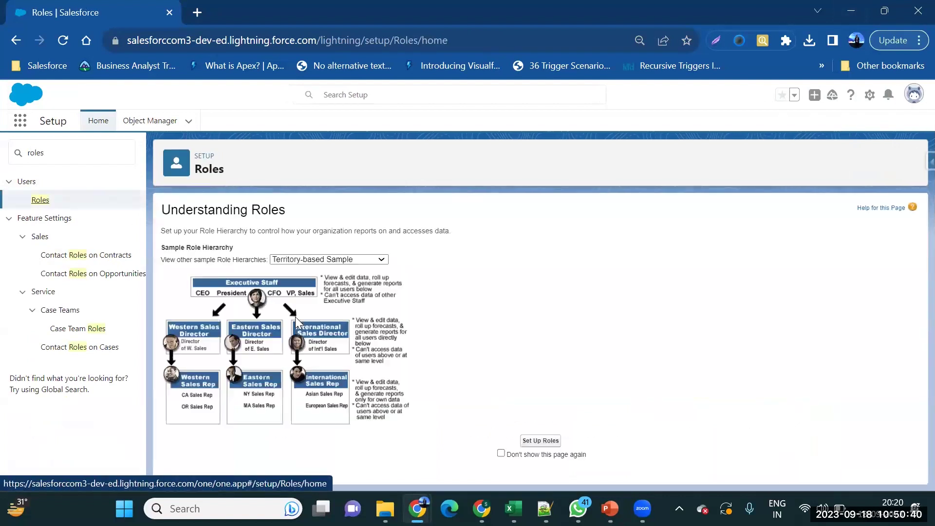
pyautogui.click(538, 441)
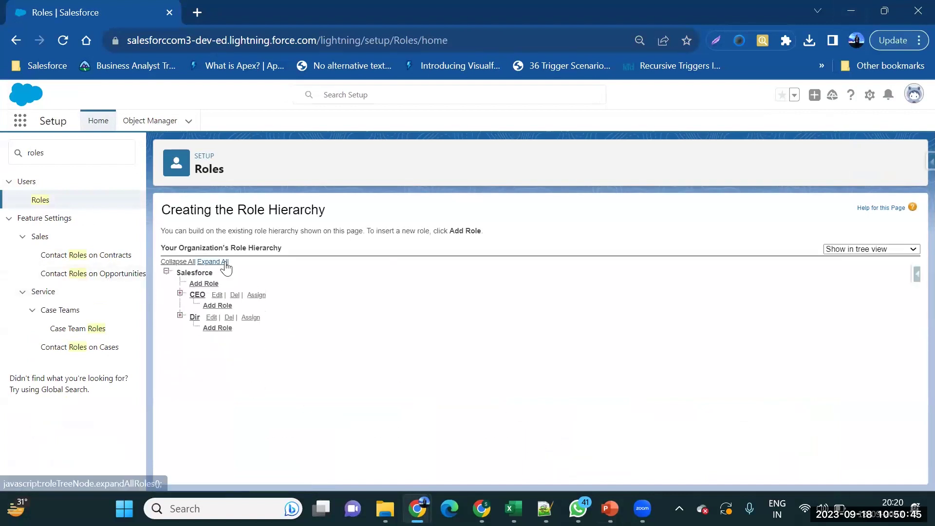
# Expand the full role hierarchy from CEO down to the sales teams.
pyautogui.click(16, 35)
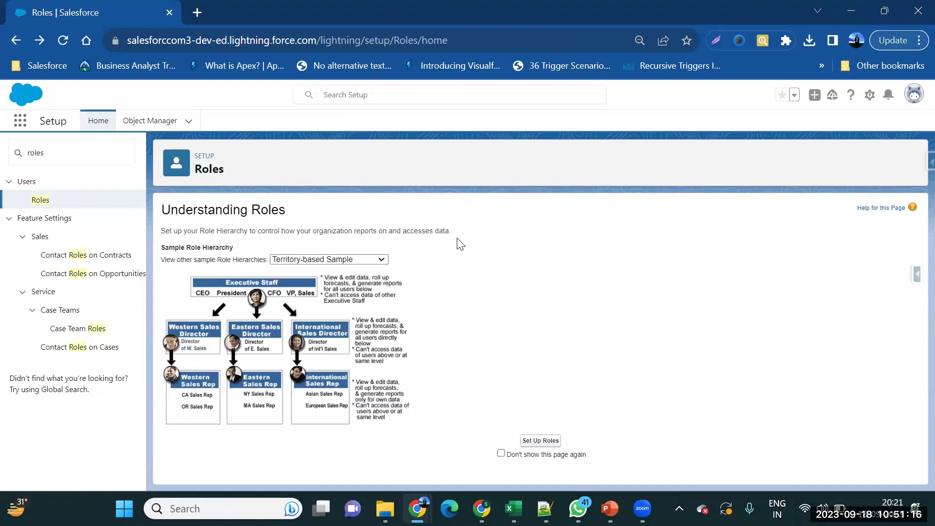
pyautogui.click(548, 445)
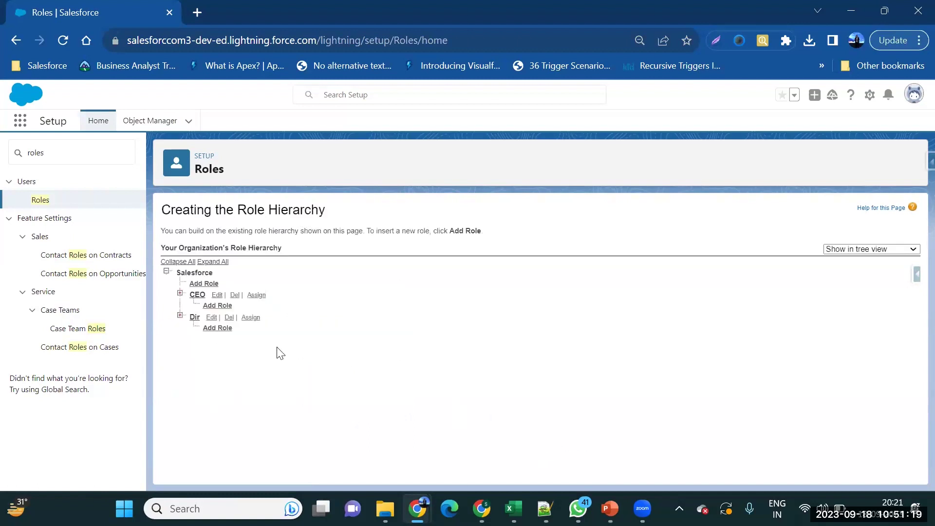
pyautogui.click(212, 262)
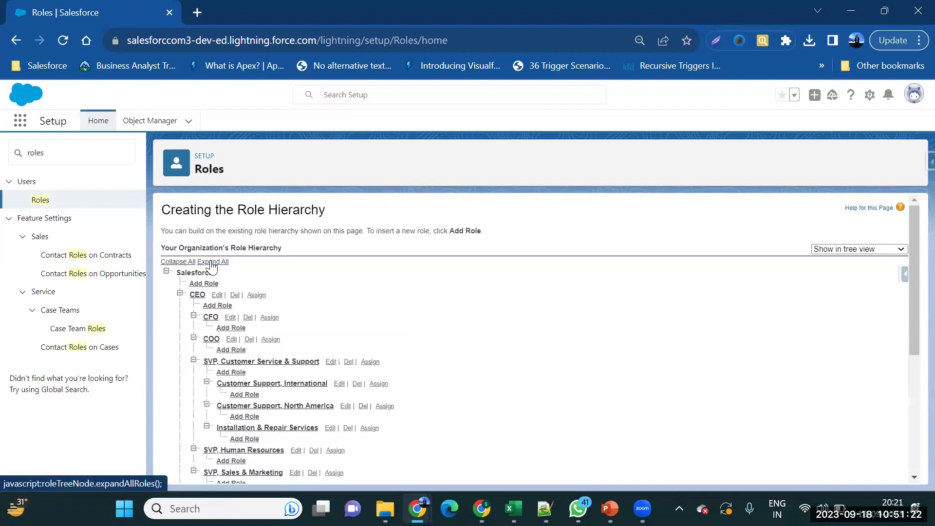
pyautogui.click(181, 262)
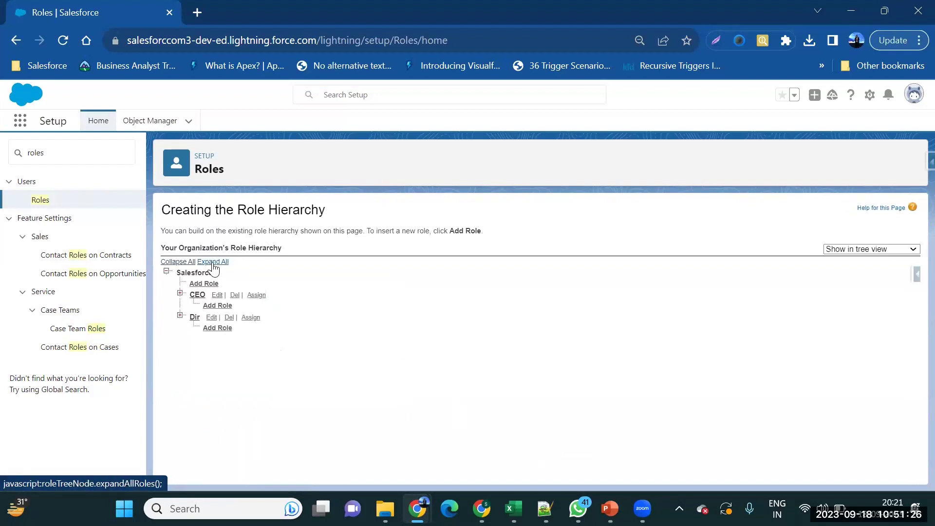
pyautogui.click(213, 263)
pyautogui.scroll(-5, 308, 331)
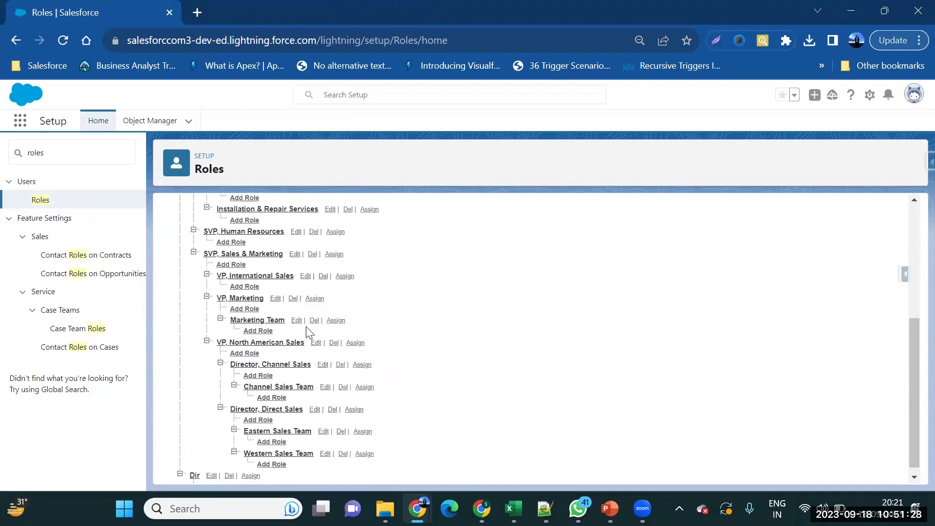
pyautogui.scroll(-1, 307, 333)
pyautogui.scroll(10, 308, 333)
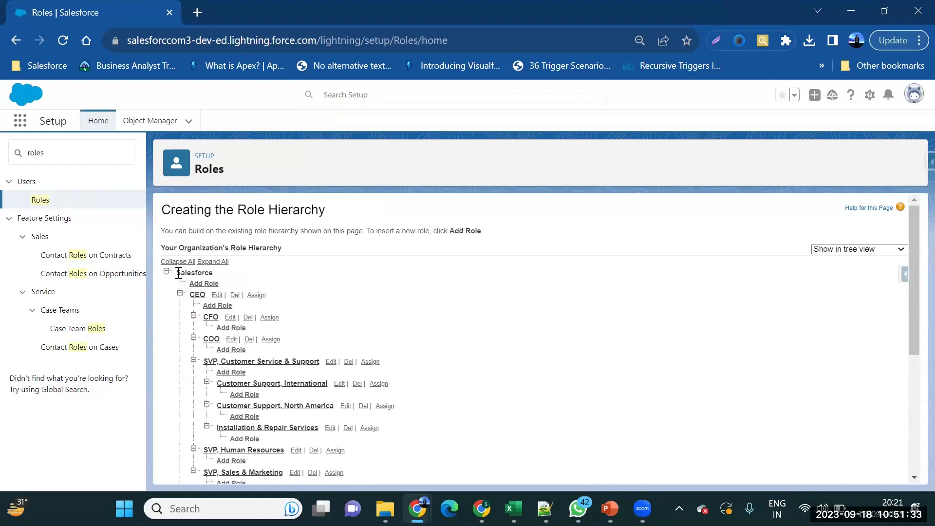
# Add a role under Salesforce labelled 'Executive', letting Role Name auto-fill, and save it.
pyautogui.click(204, 284)
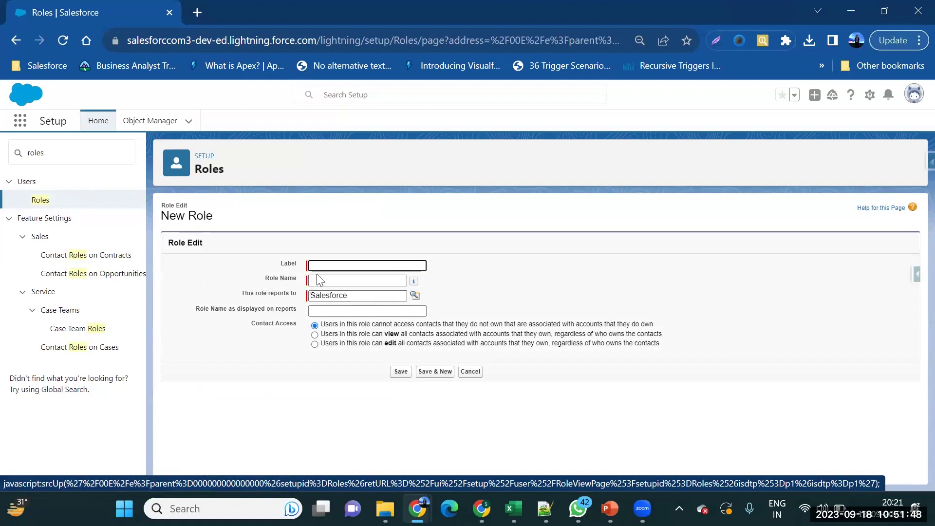
pyautogui.write('Platfor')
pyautogui.hotkey('ctrl', 'BackSpace')
pyautogui.write('Execuri')
pyautogui.press('BackSpace')
pyautogui.write('tive')
pyautogui.press('Tab')
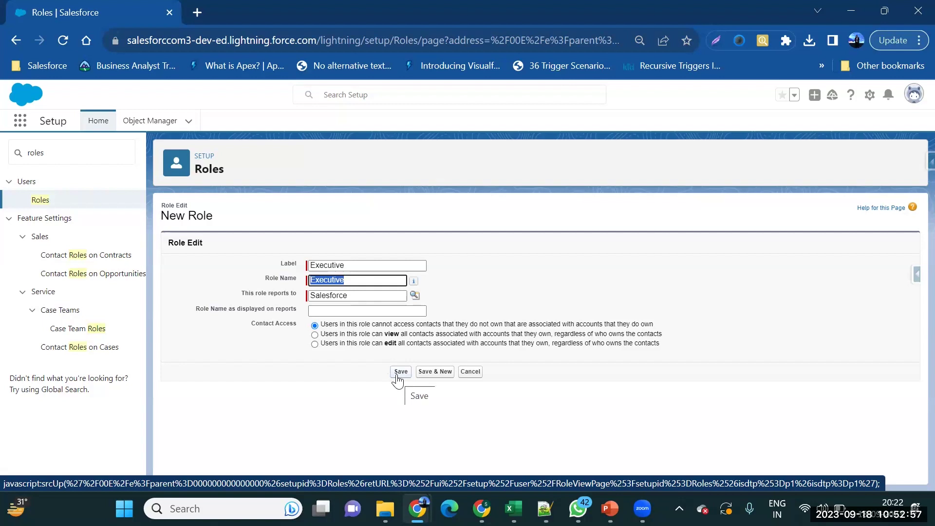
pyautogui.click(398, 376)
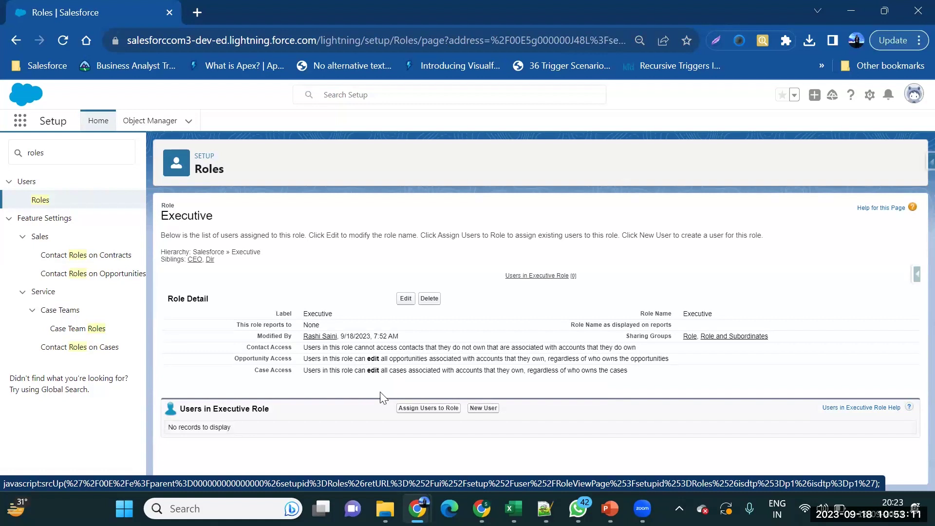
# From All Unassigned, add both same-named users to the Executive role and save.
pyautogui.click(428, 409)
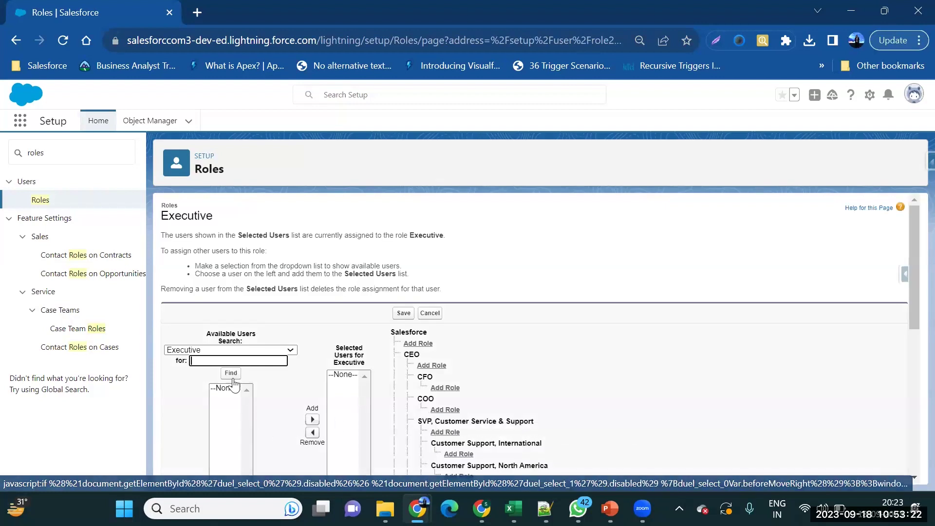
pyautogui.click(236, 351)
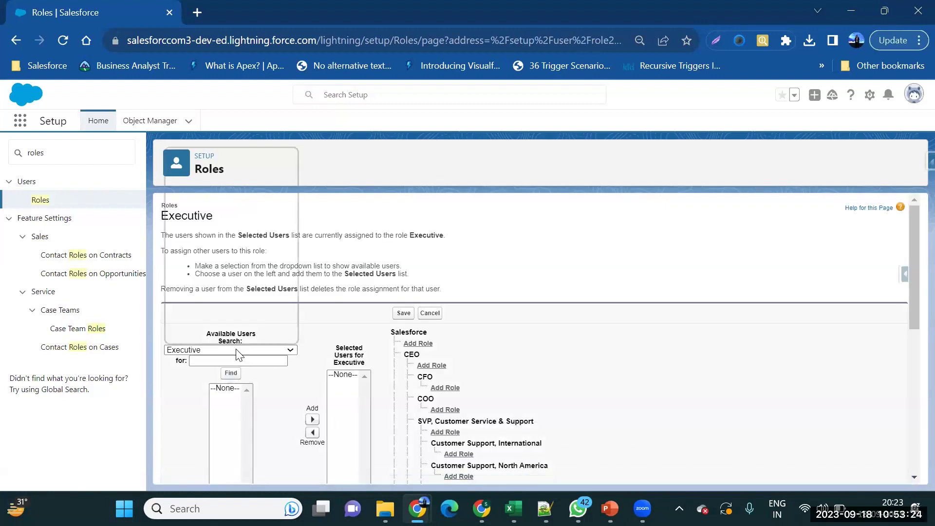
pyautogui.click(236, 350)
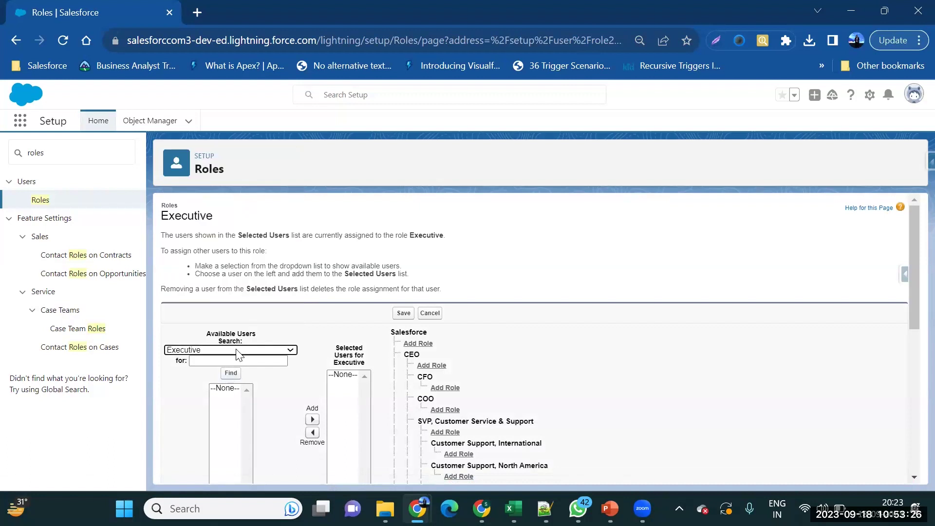
pyautogui.click(234, 351)
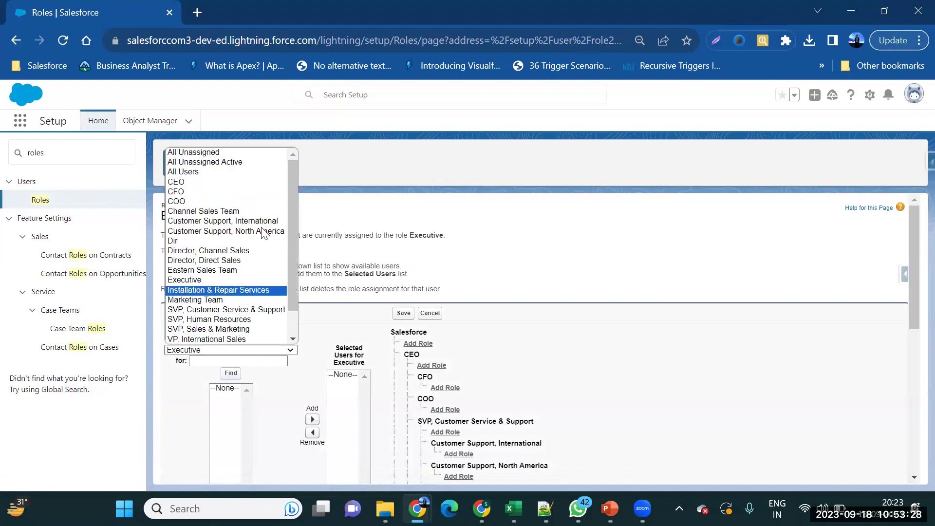
pyautogui.click(246, 151)
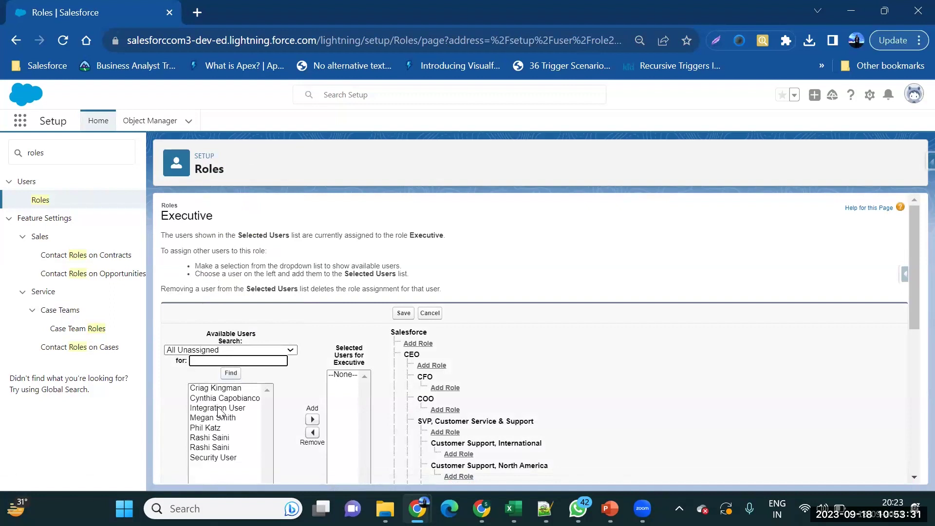
pyautogui.click(218, 437)
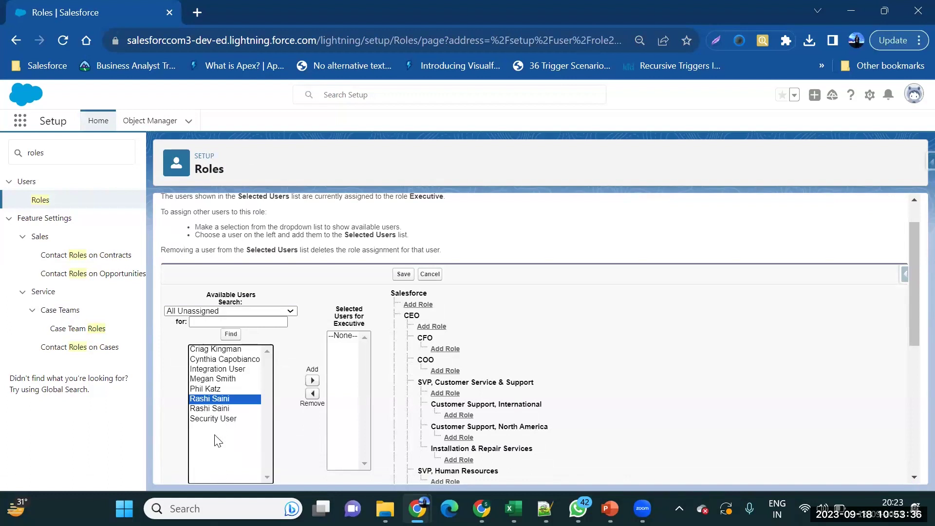
pyautogui.hotkey('shift', 'Down')
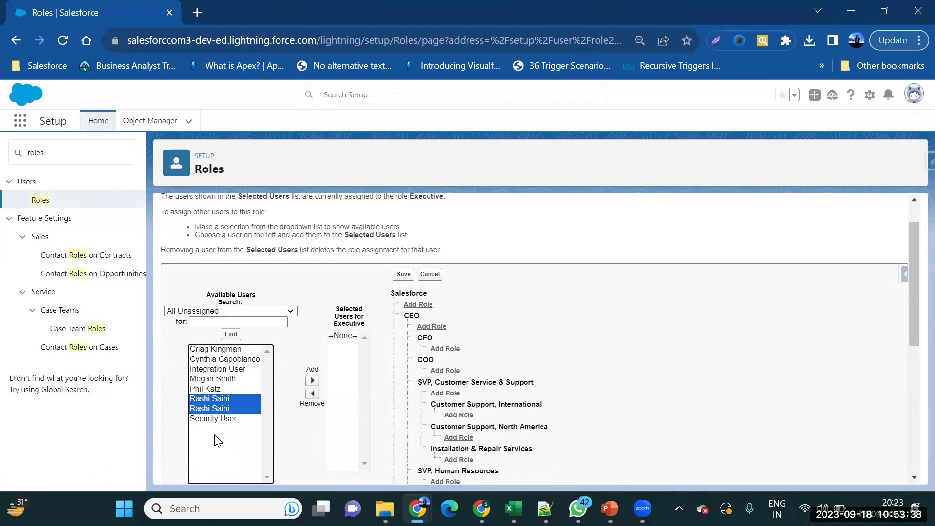
pyautogui.click(312, 380)
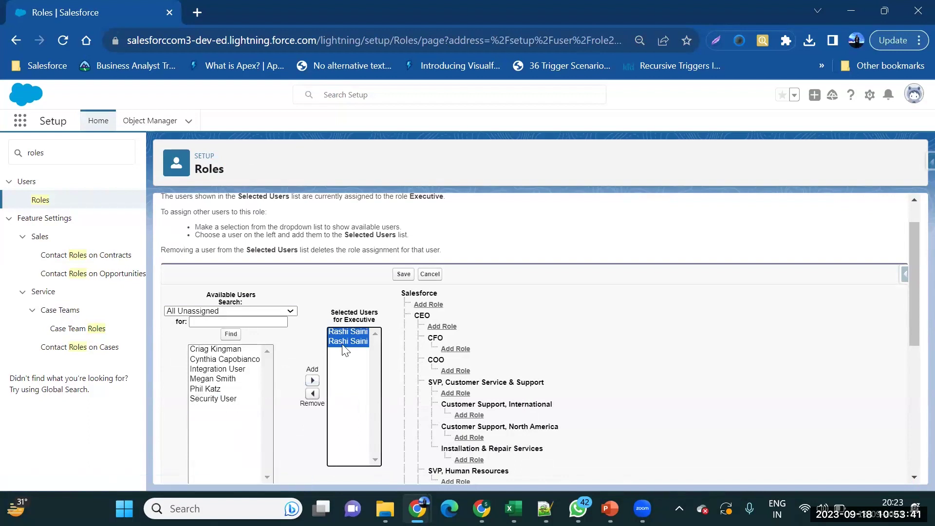
pyautogui.click(399, 275)
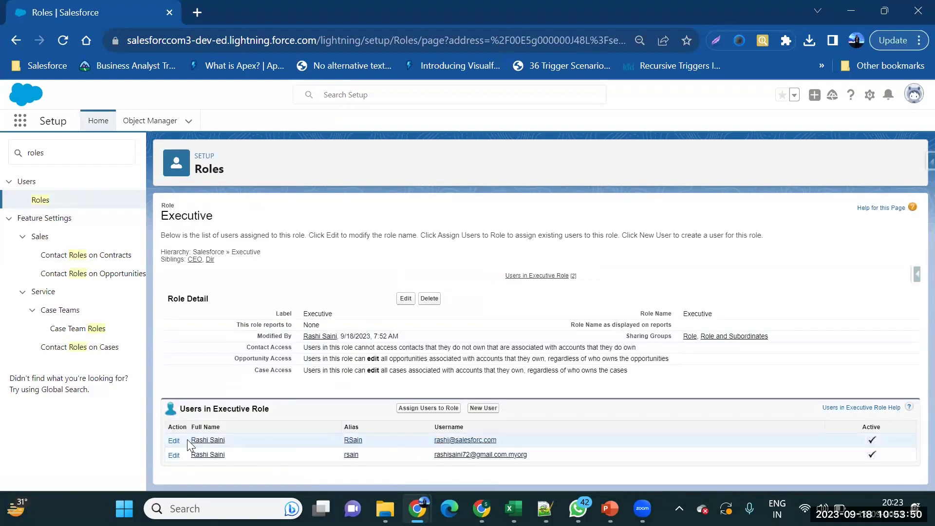
# Set the first Executive user's role to <None Specified>, save, then bring up PowerPoint.
pyautogui.click(173, 441)
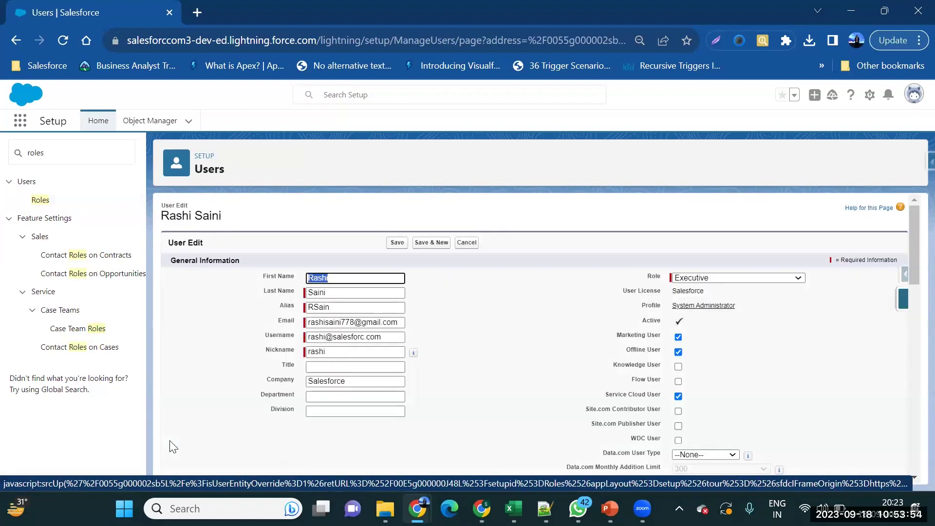
pyautogui.click(687, 281)
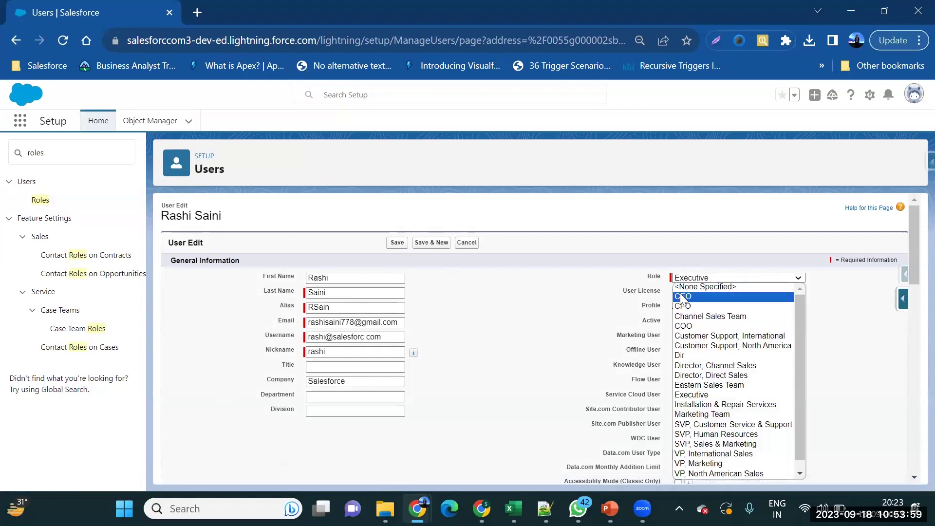
pyautogui.click(677, 287)
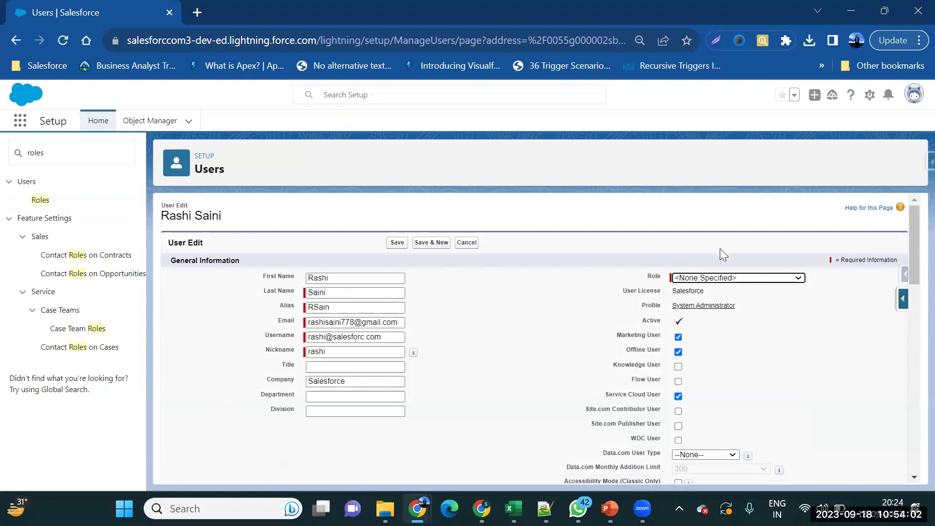
pyautogui.click(396, 243)
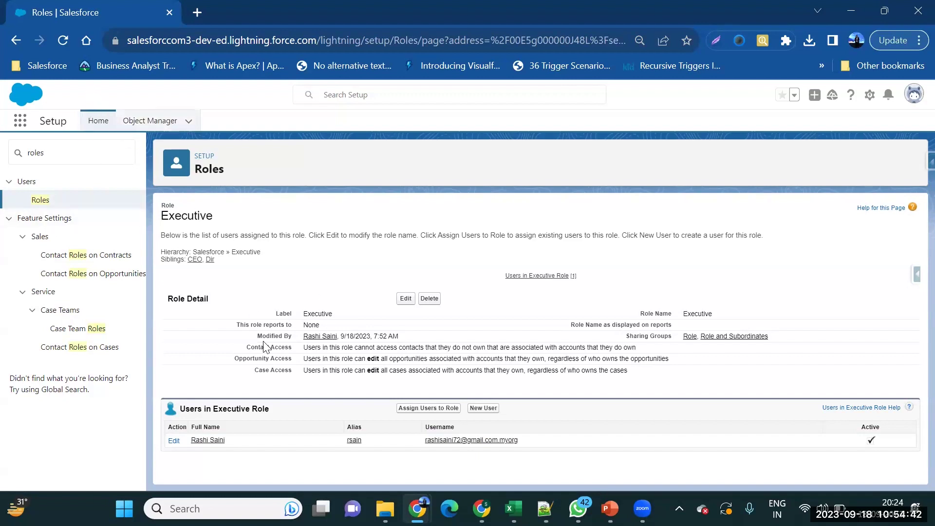
pyautogui.click(610, 508)
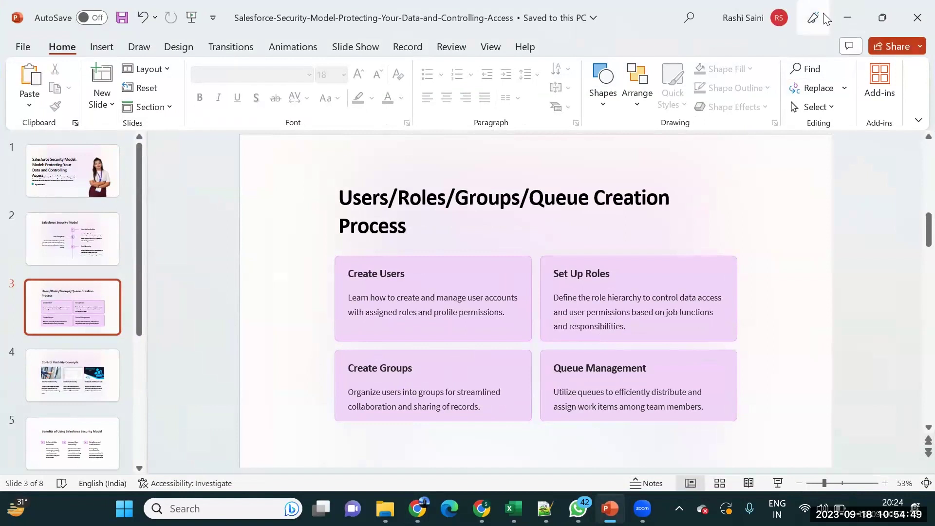
# Minimize PowerPoint to bring back the Salesforce Executive role page.
pyautogui.click(839, 15)
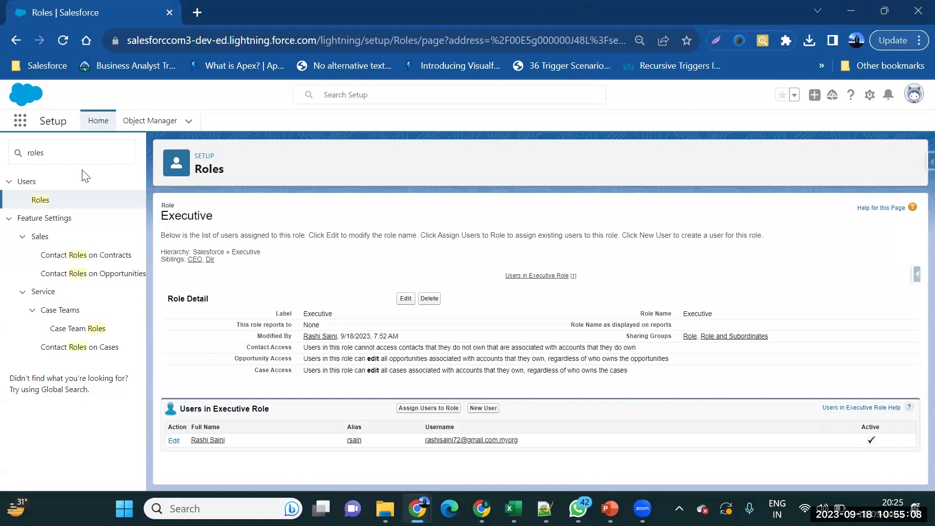
# Replace the Setup search with 'group' and open Public Groups.
pyautogui.doubleClick(92, 157)
pyautogui.write('group')
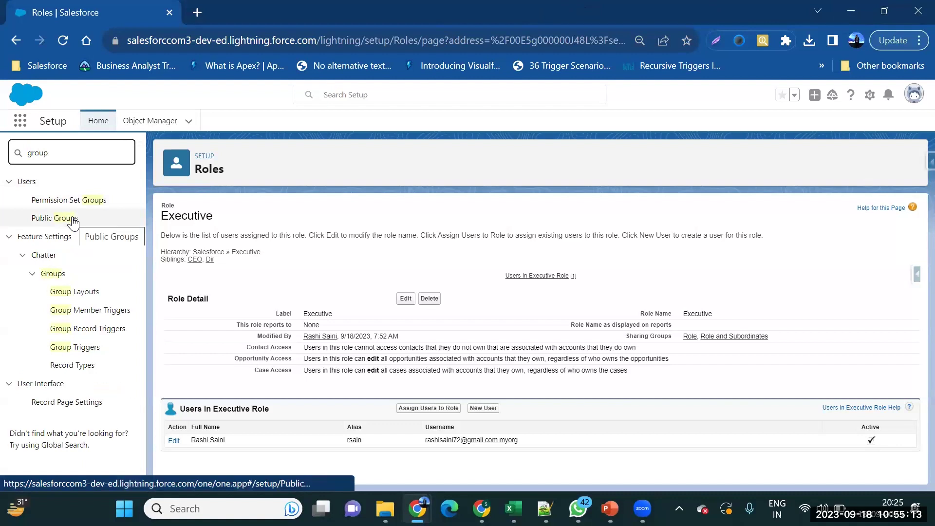
pyautogui.click(72, 219)
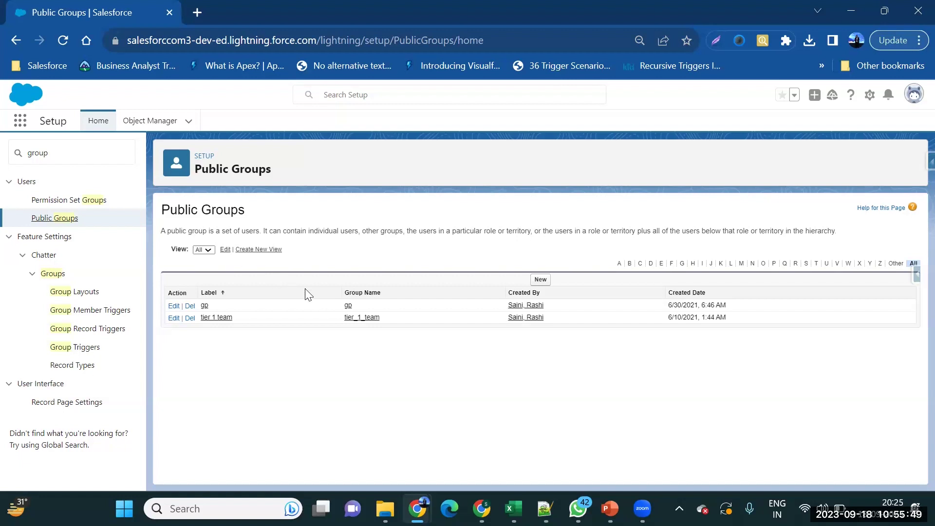
# Start a new public group labelled 'Platform Group'.
pyautogui.click(535, 282)
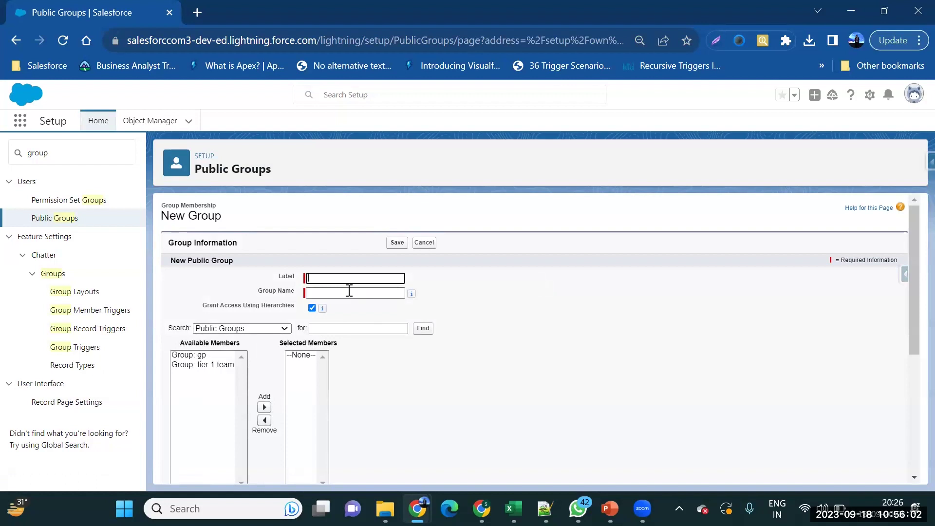
pyautogui.write('Platform')
pyautogui.write('Group')
# Try the member search types Roles, Roles and Subordinates and Public Groups, settling on Users.
pyautogui.click(264, 330)
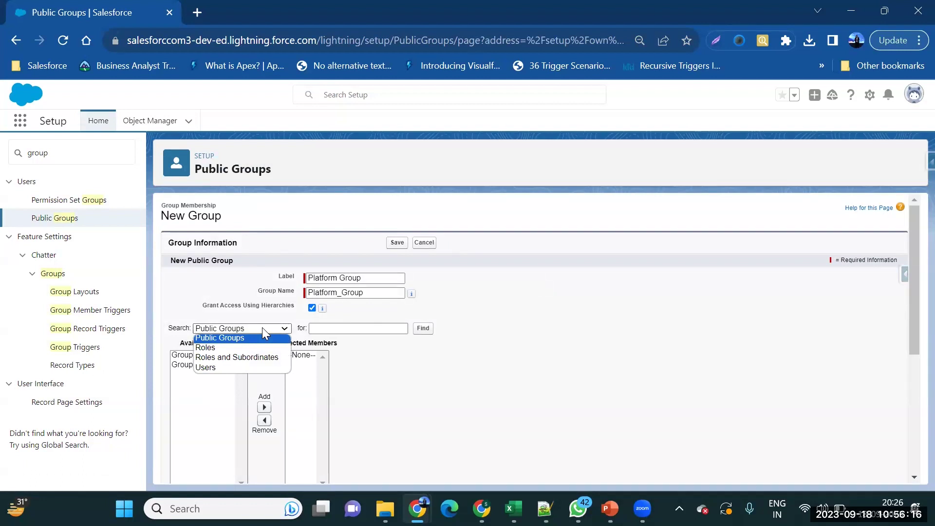
pyautogui.click(268, 345)
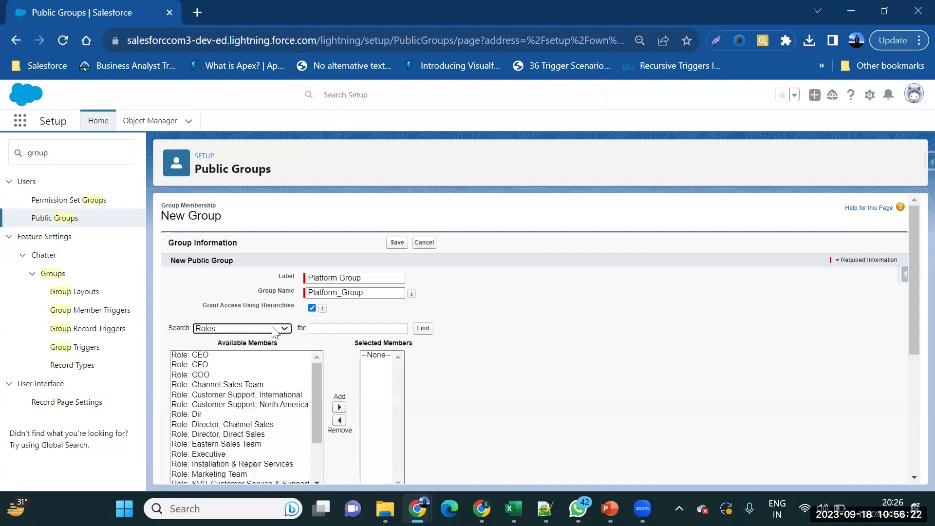
pyautogui.click(276, 332)
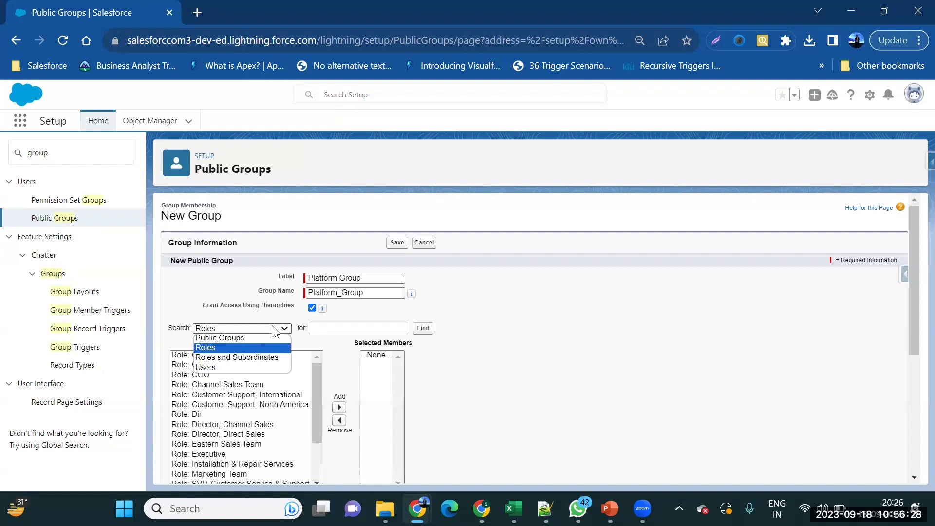
pyautogui.click(276, 357)
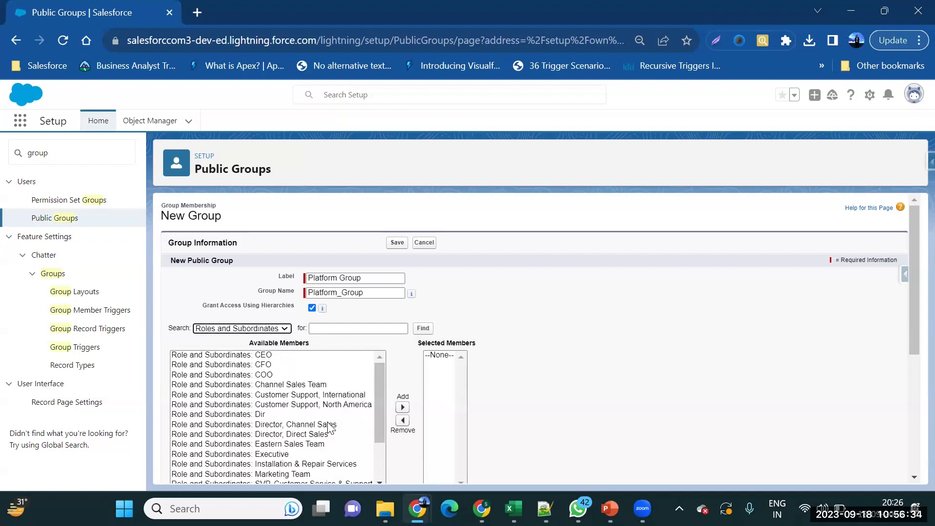
pyautogui.scroll(-1, 330, 428)
pyautogui.scroll(1, 330, 428)
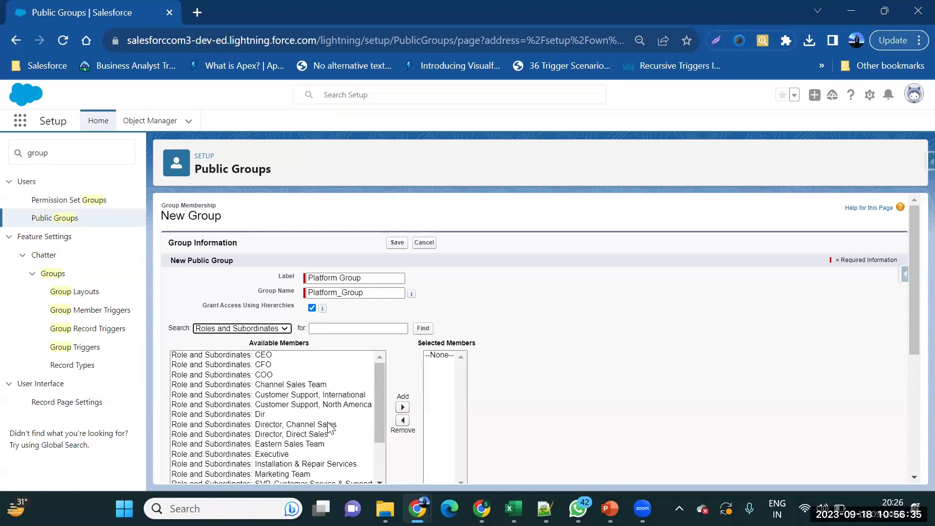
pyautogui.click(271, 333)
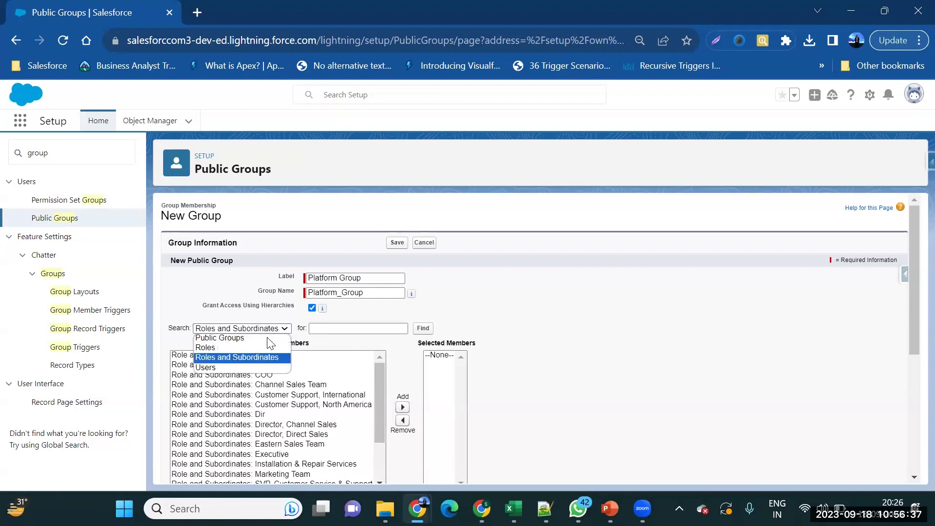
pyautogui.click(266, 367)
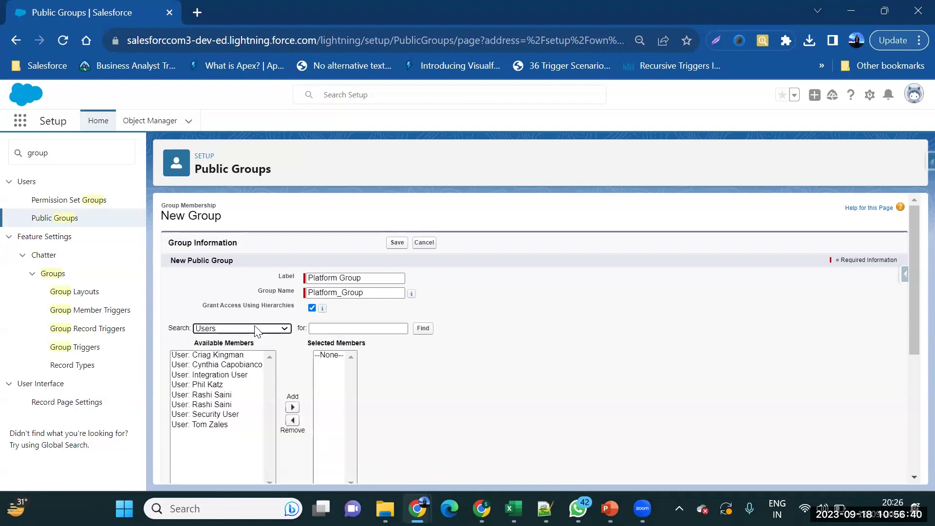
pyautogui.click(256, 328)
pyautogui.click(253, 345)
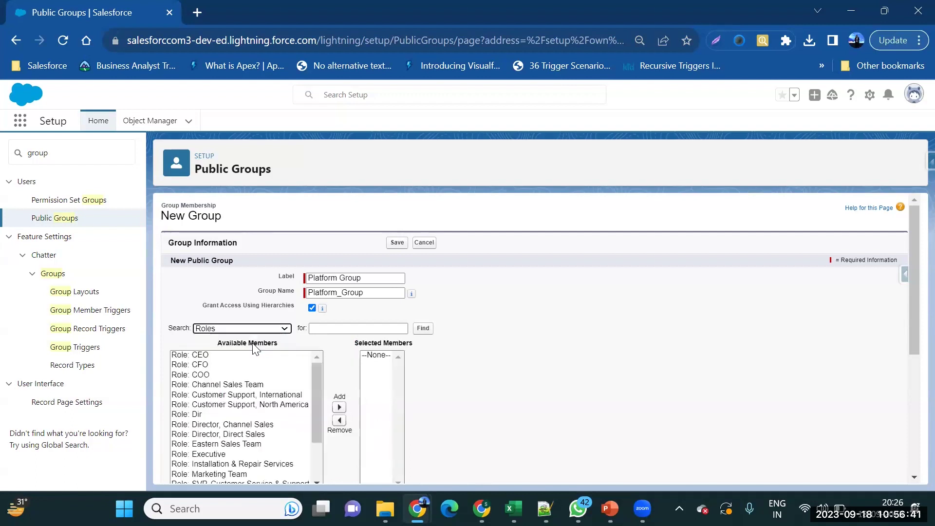
pyautogui.click(261, 328)
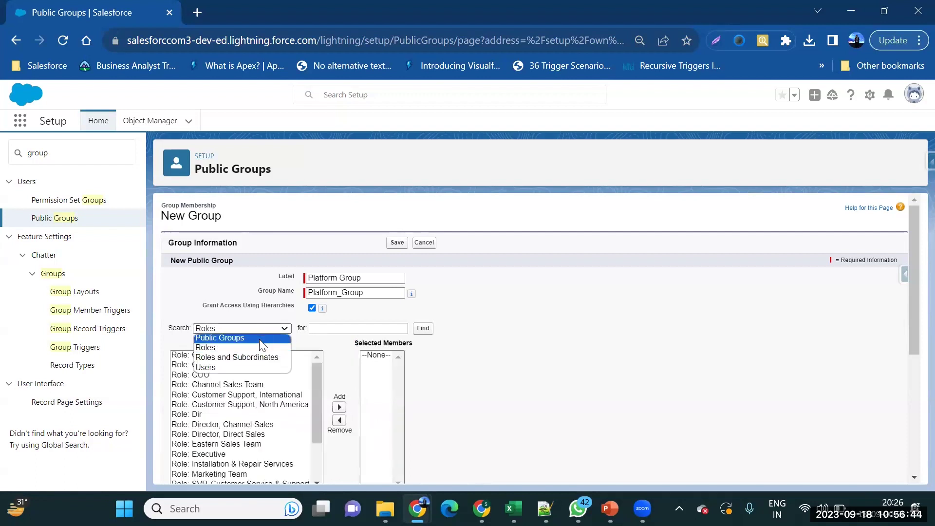
pyautogui.click(261, 337)
pyautogui.click(261, 330)
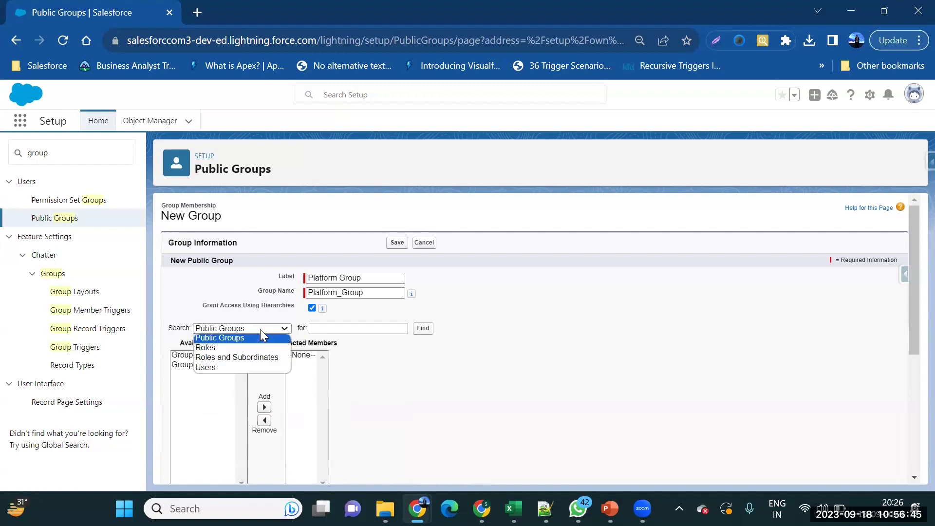
pyautogui.click(255, 366)
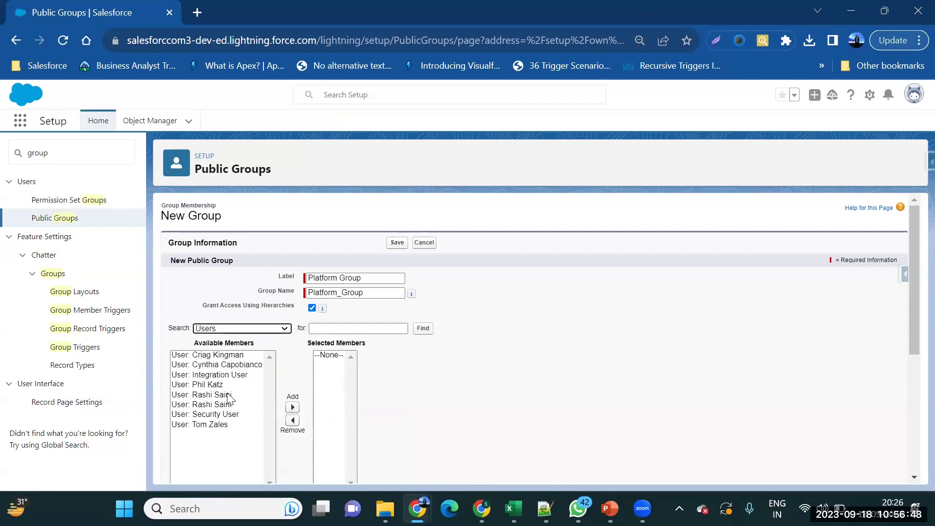
# Add four users, including Security User, to the group's selected members.
pyautogui.click(232, 396)
pyautogui.click(290, 404)
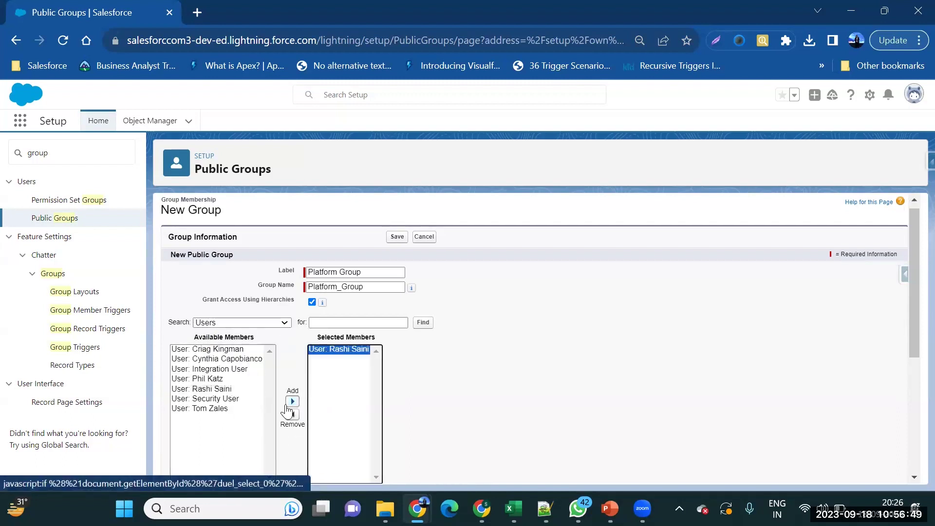
pyautogui.click(235, 400)
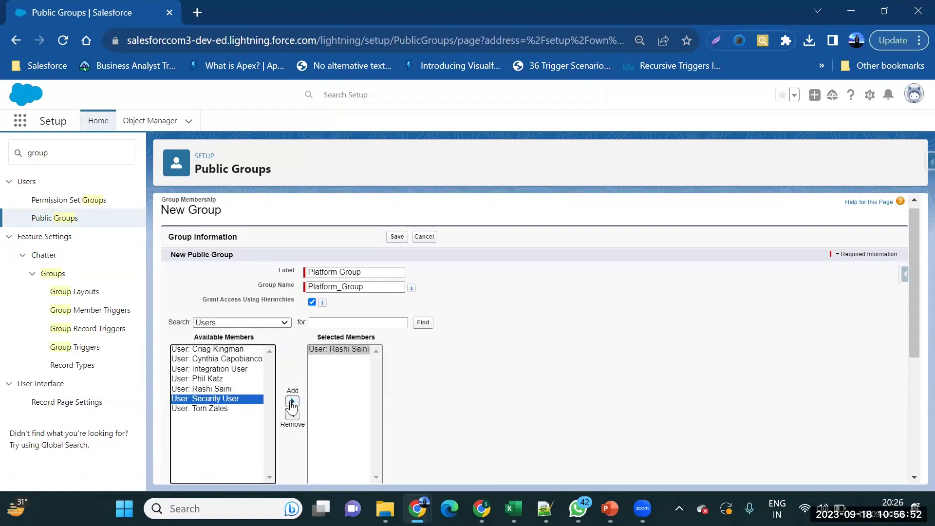
pyautogui.click(293, 401)
pyautogui.click(231, 396)
pyautogui.click(292, 402)
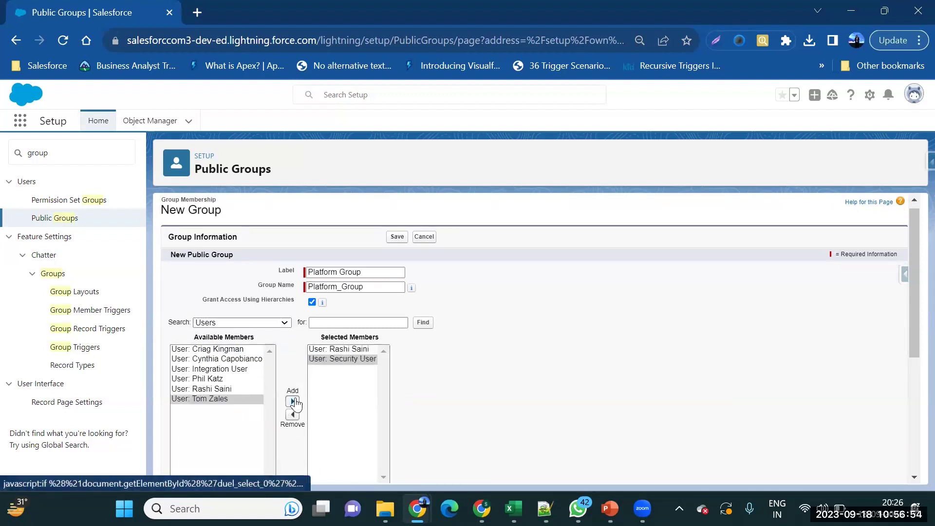
pyautogui.click(252, 359)
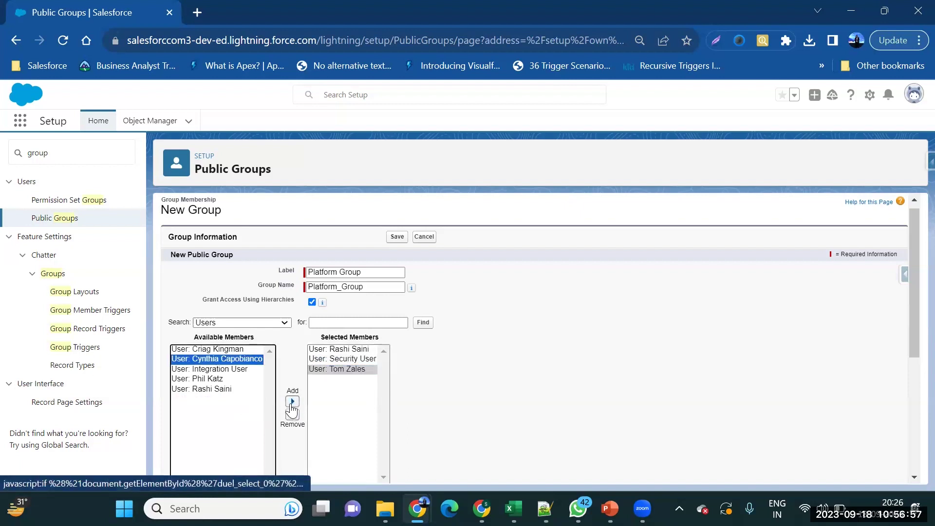
pyautogui.click(293, 402)
# Select the Recruiting App Admins delegated group and save Platform Group.
pyautogui.scroll(-1, 429, 449)
pyautogui.scroll(-3, 432, 454)
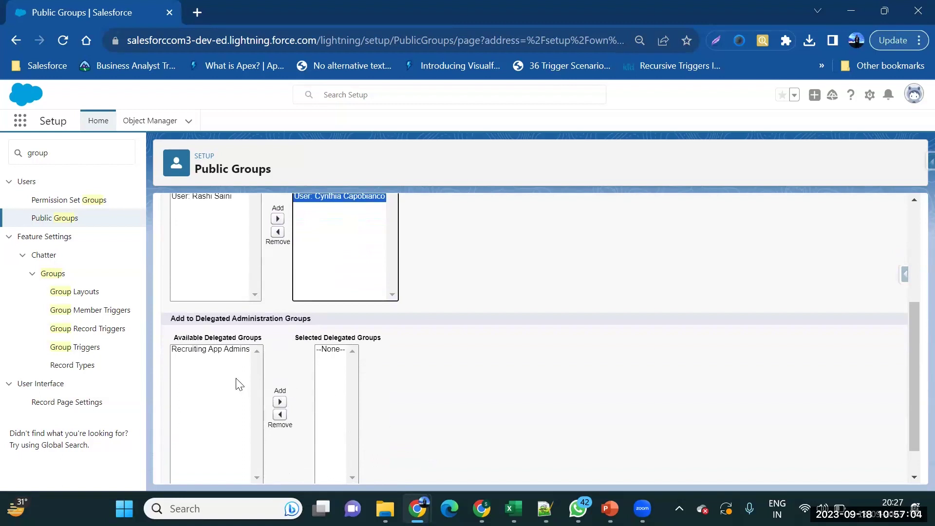
pyautogui.scroll(-1, 239, 384)
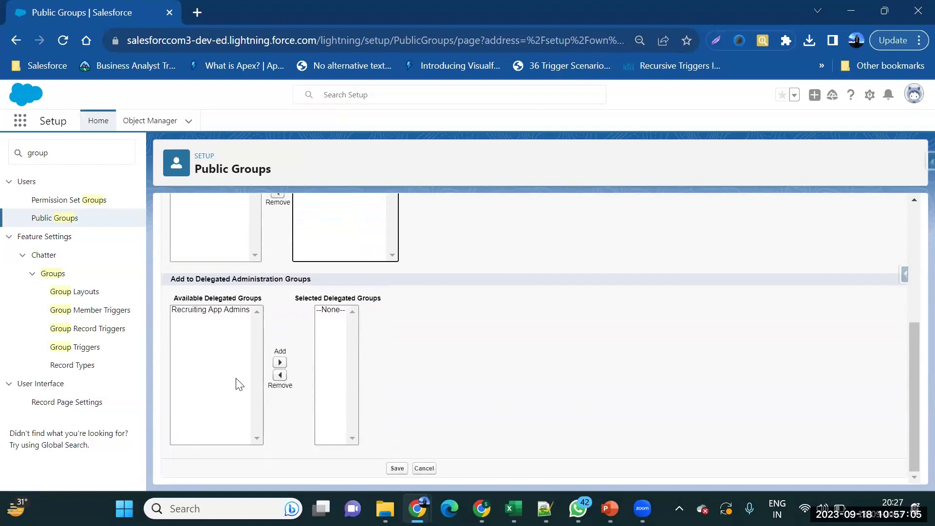
pyautogui.click(229, 314)
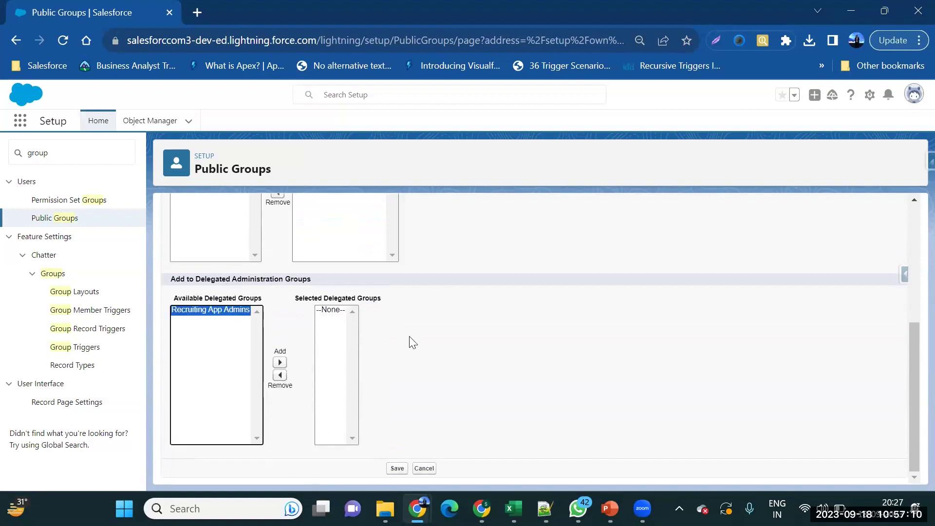
pyautogui.click(395, 468)
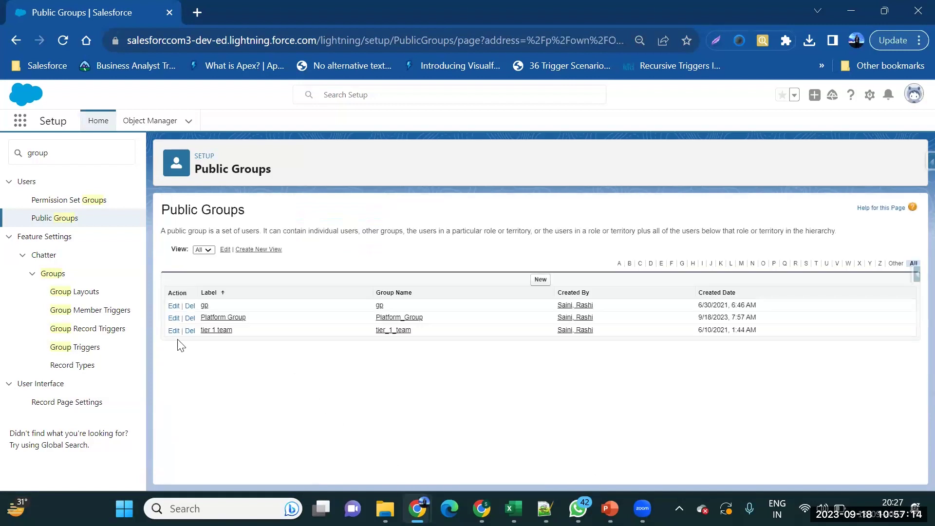
# Open Platform Group's details to check its four members, then return to PowerPoint.
pyautogui.click(218, 318)
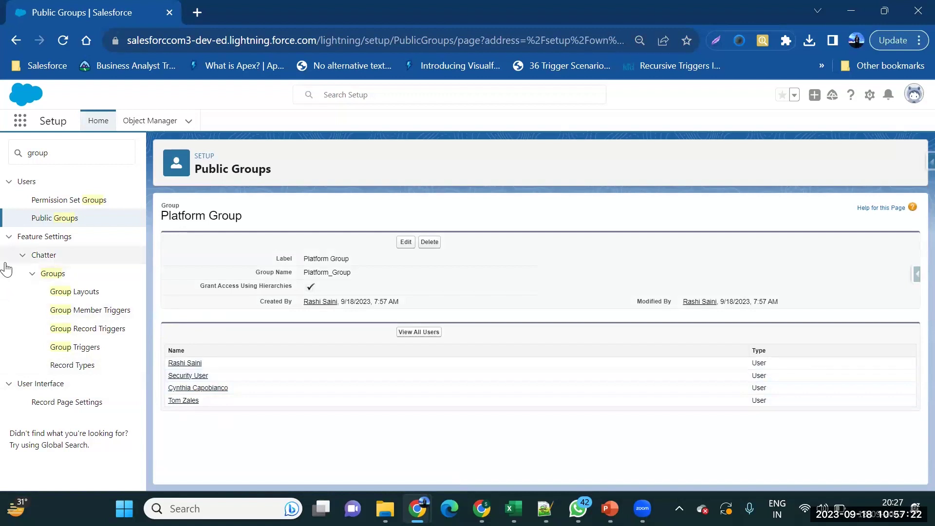
pyautogui.doubleClick(83, 151)
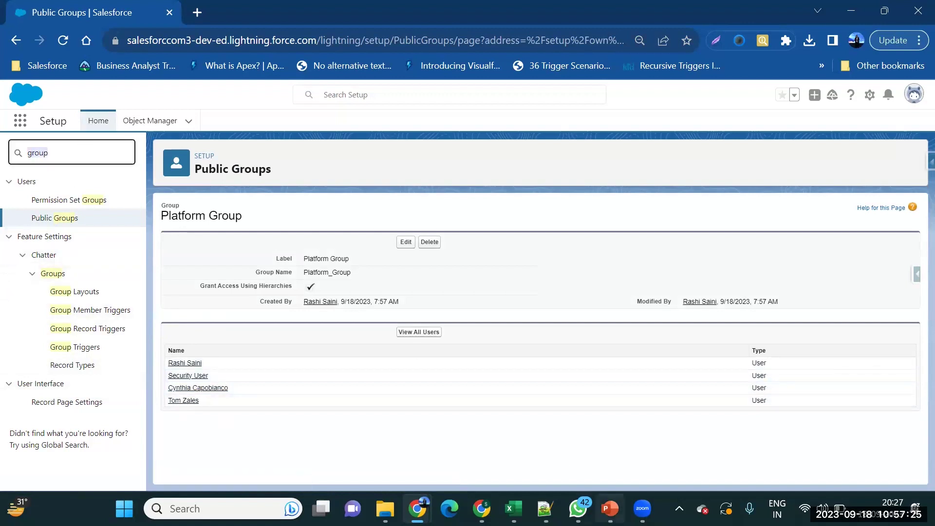
pyautogui.moveTo(610, 509)
pyautogui.click(615, 450)
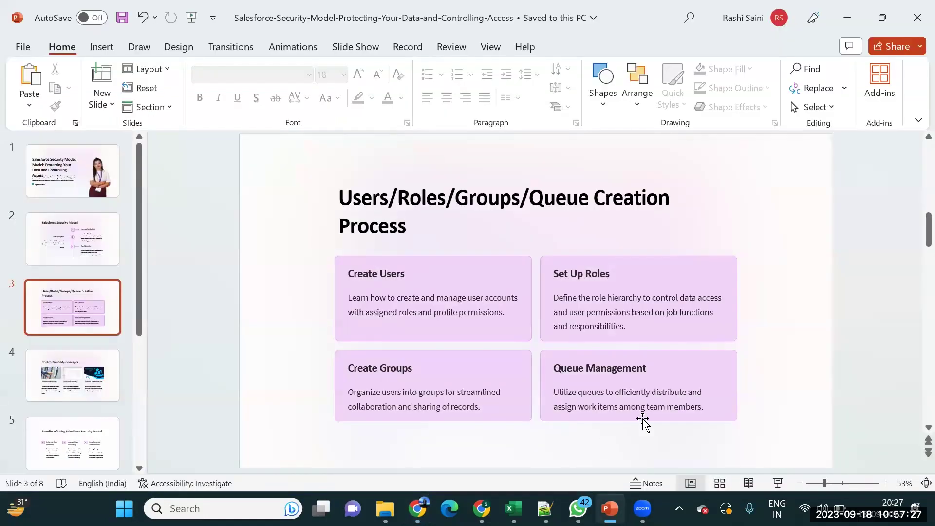
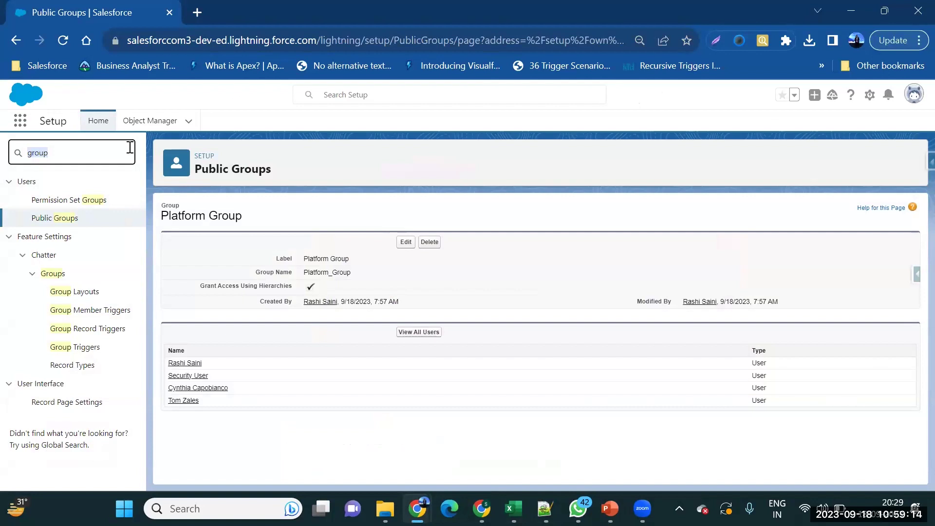
# Search Setup Quick Find for 'queue' and open the Queues page under Users.
pyautogui.write('queue')
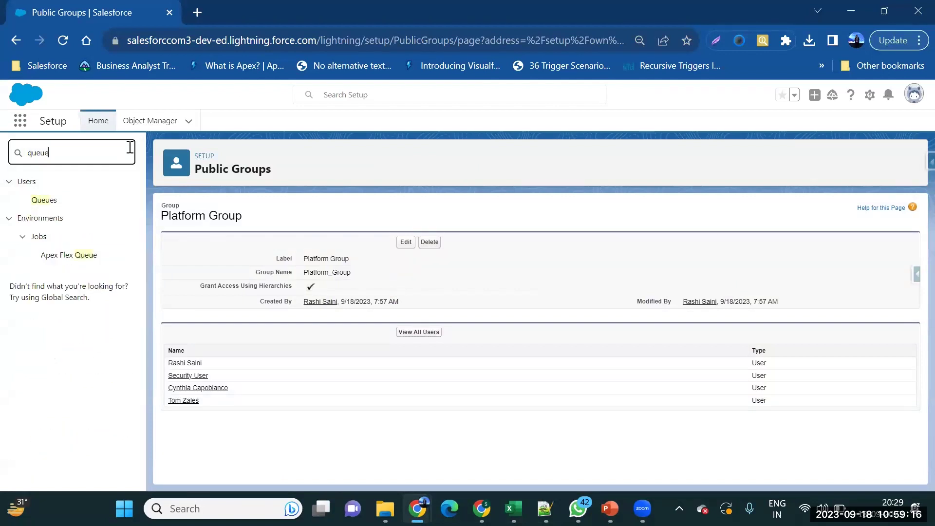
pyautogui.click(41, 201)
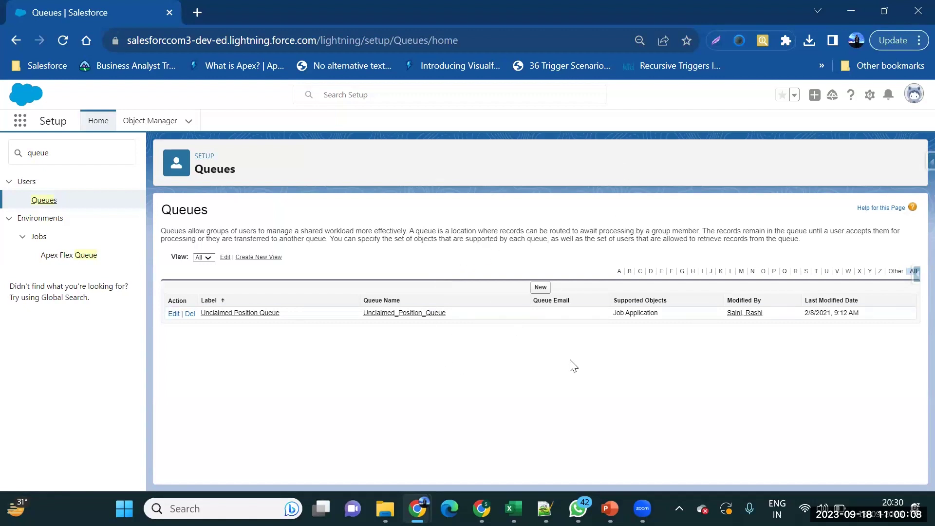
# Start a new queue labelled 'platform users', letting the name auto-fill as platform_users.
pyautogui.click(539, 288)
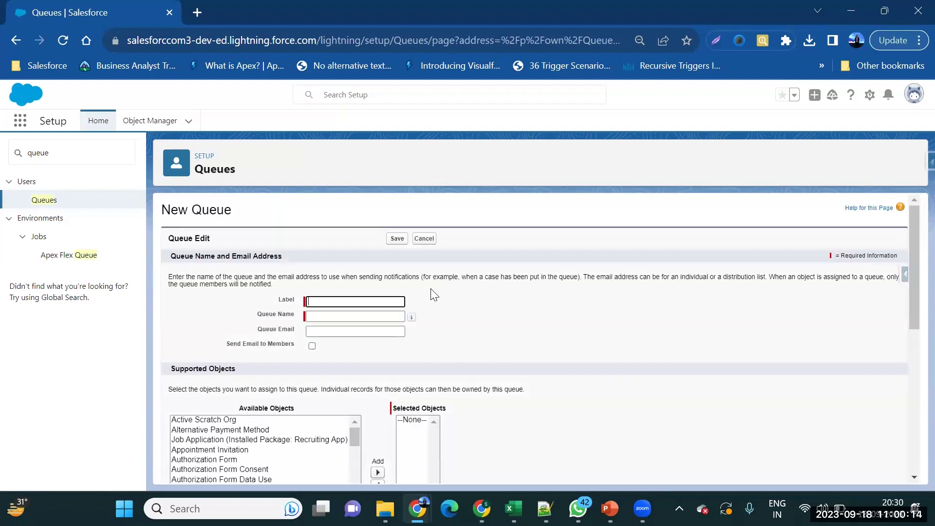
pyautogui.write('p')
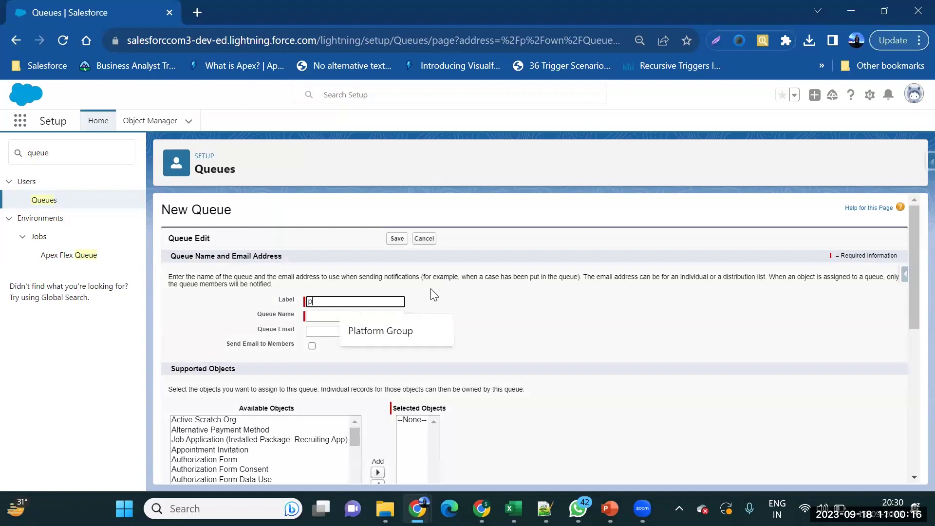
pyautogui.write('latform users')
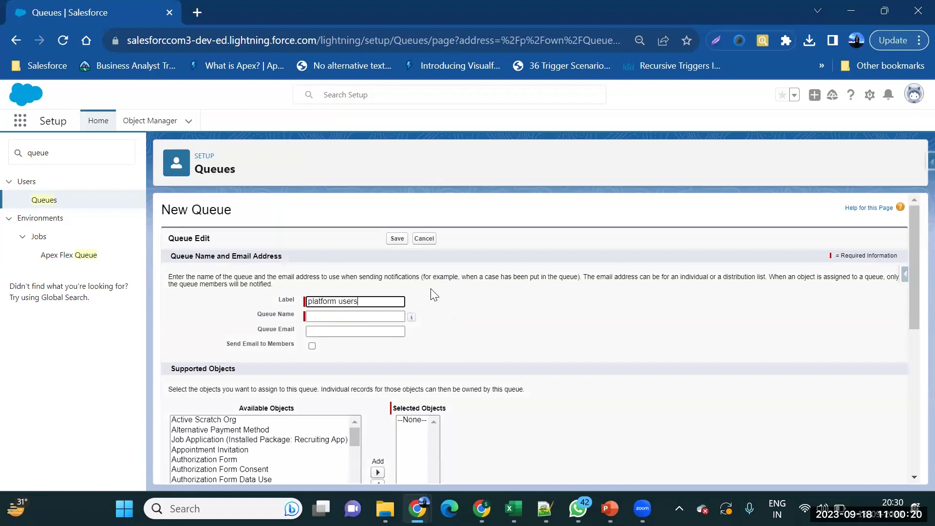
pyautogui.press('Tab')
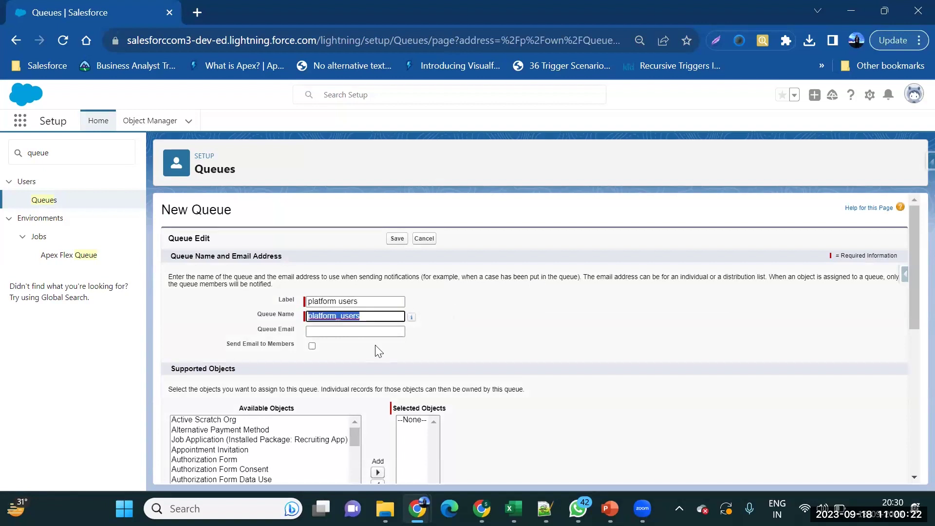
pyautogui.scroll(-2, 379, 351)
pyautogui.scroll(-1, 379, 350)
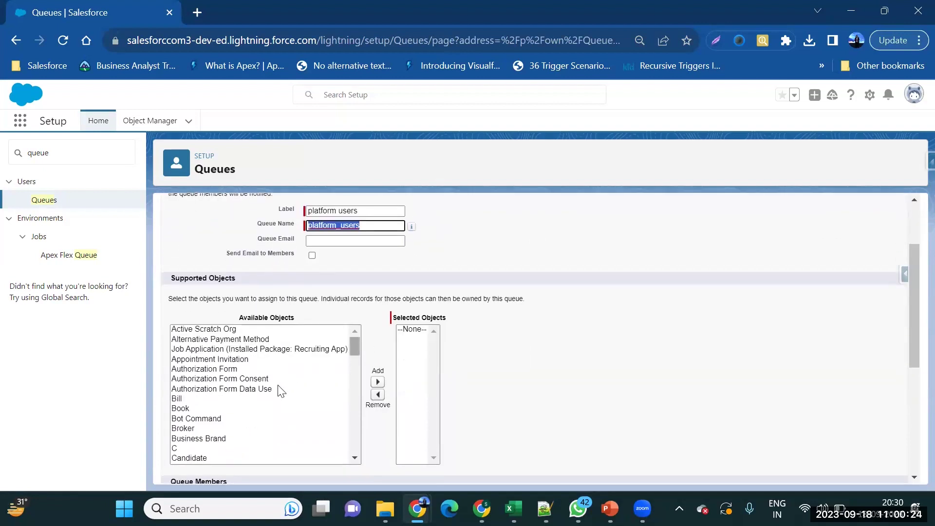
pyautogui.scroll(1, 282, 392)
pyautogui.scroll(-3, 282, 391)
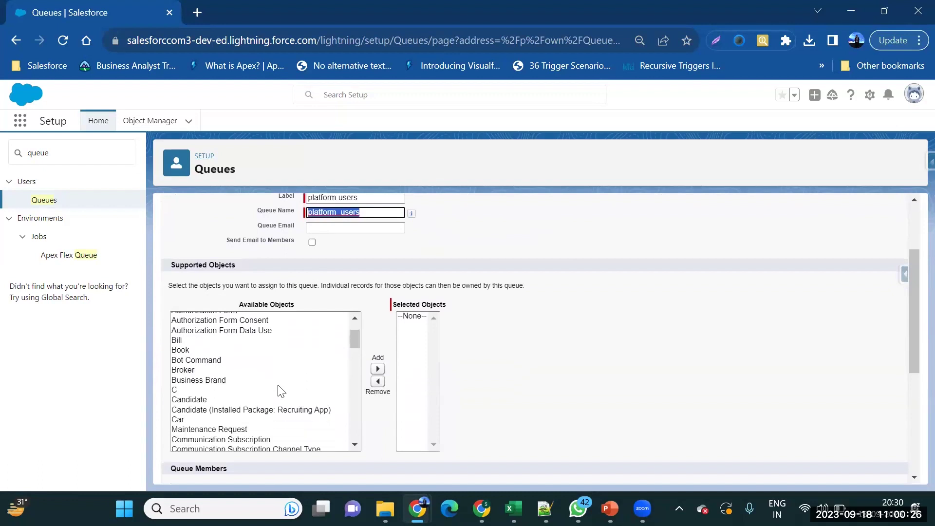
pyautogui.scroll(-1, 282, 392)
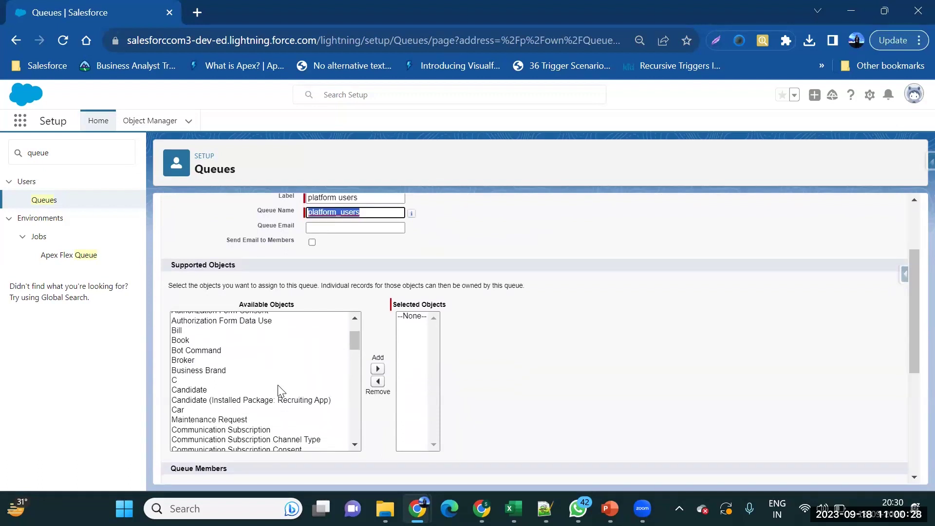
pyautogui.scroll(3, 281, 391)
pyautogui.scroll(-3, 282, 391)
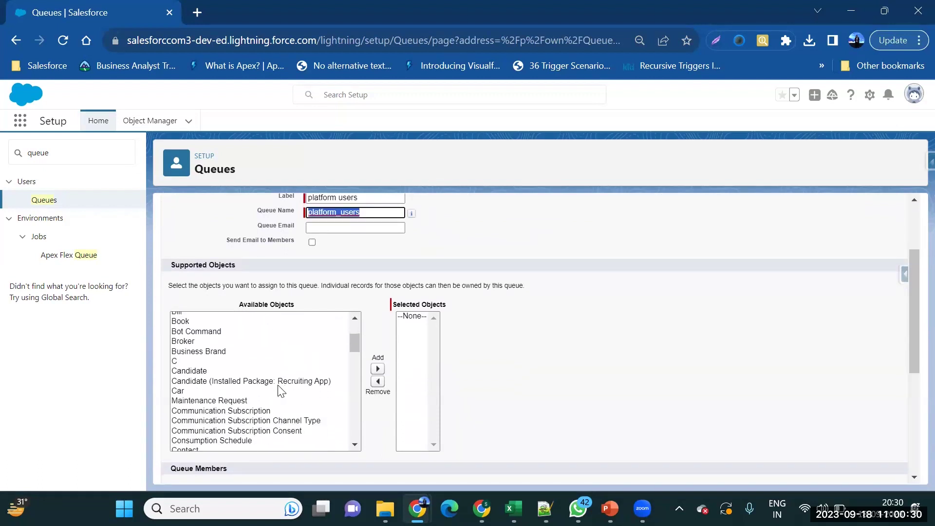
pyautogui.scroll(-3, 282, 392)
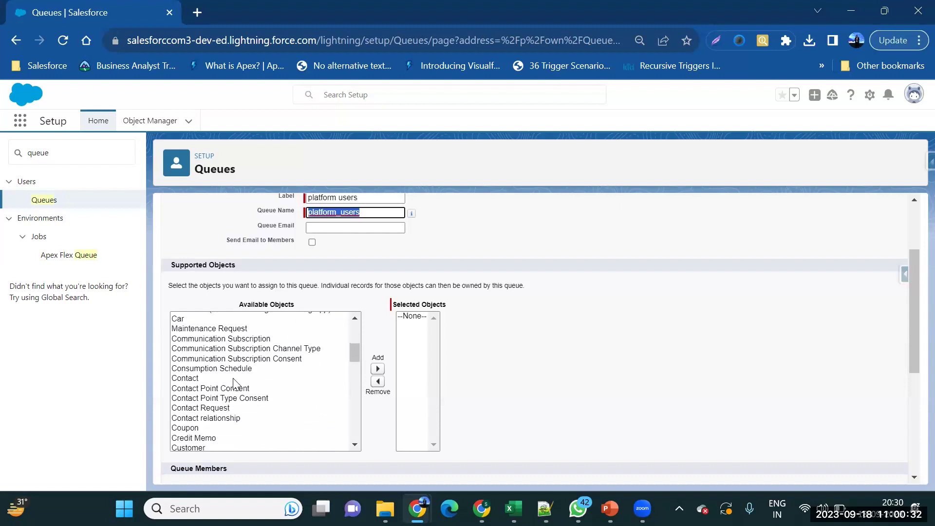
pyautogui.scroll(2, 234, 385)
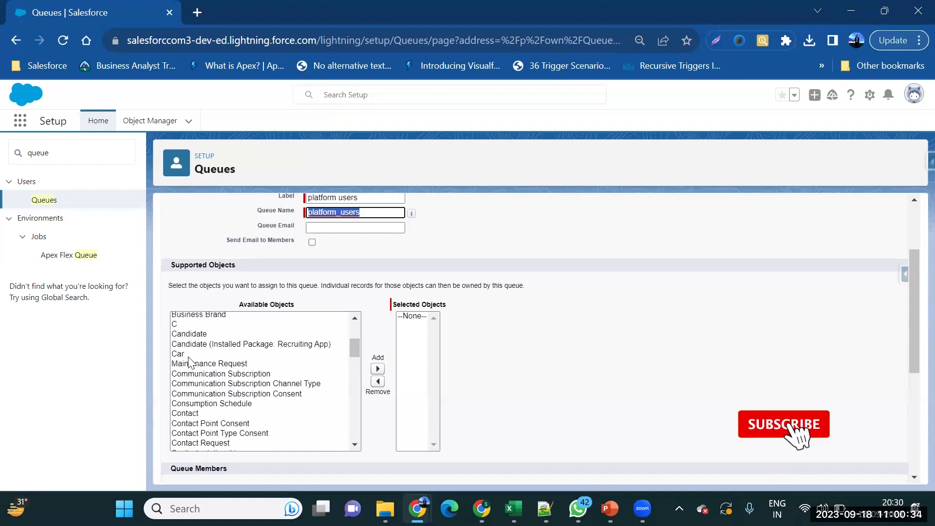
# Make Customer Feedback the queue's supported object, after briefly adding and removing Car.
pyautogui.click(287, 356)
pyautogui.click(378, 369)
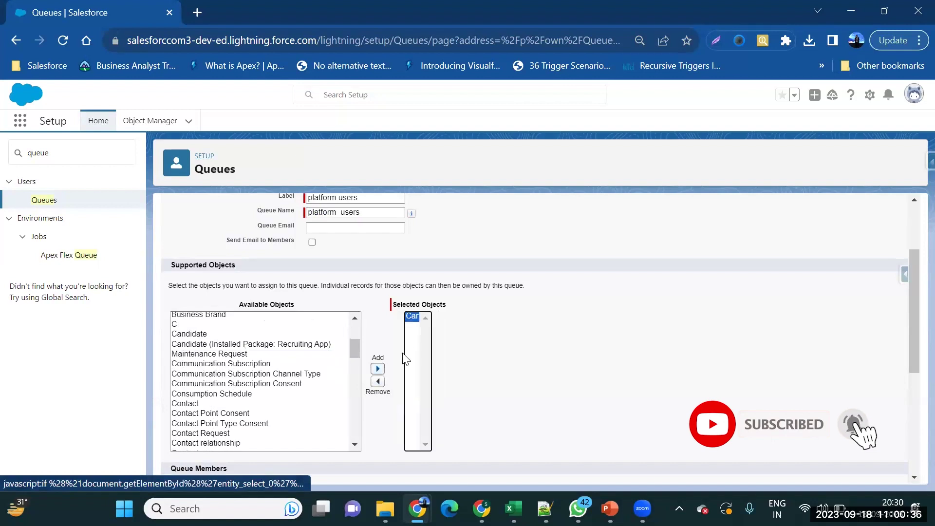
pyautogui.click(378, 382)
pyautogui.scroll(-1, 292, 389)
pyautogui.scroll(5, 292, 388)
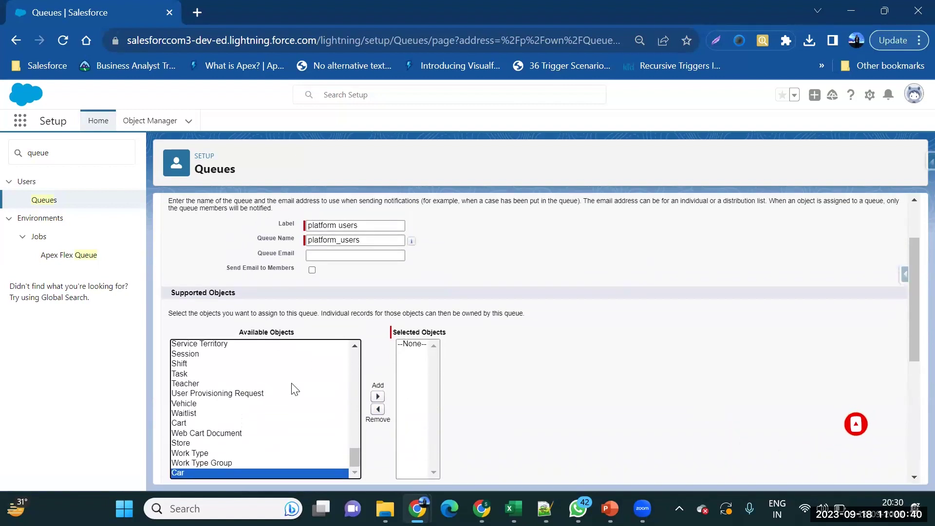
pyautogui.scroll(8, 292, 388)
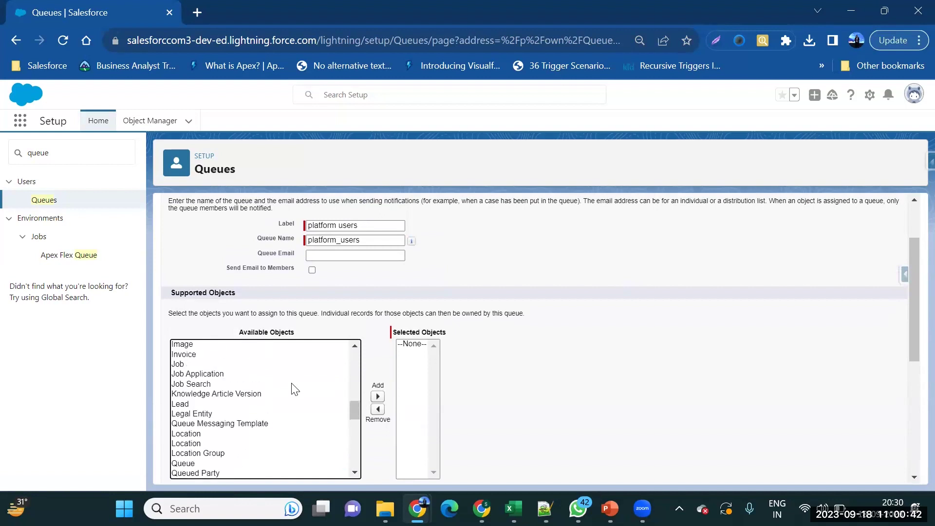
pyautogui.scroll(8, 294, 388)
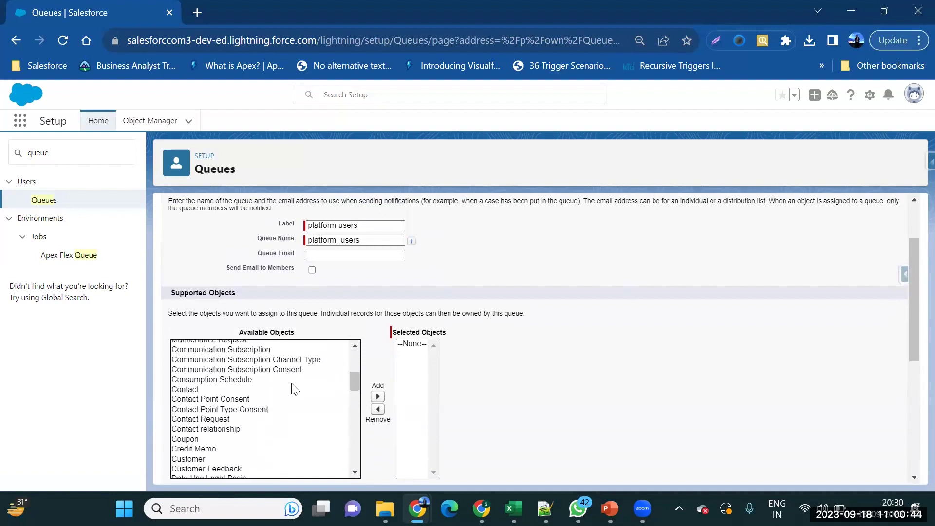
pyautogui.click(236, 418)
pyautogui.click(249, 426)
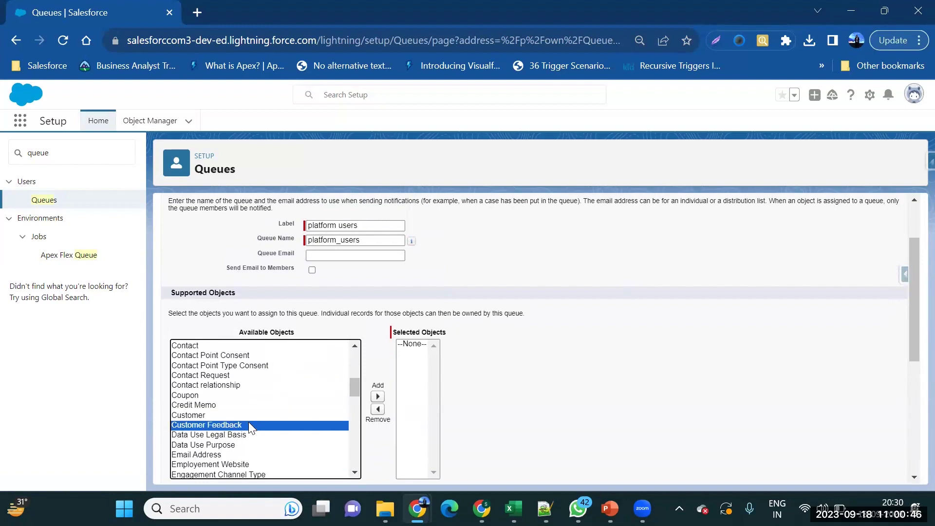
pyautogui.click(378, 397)
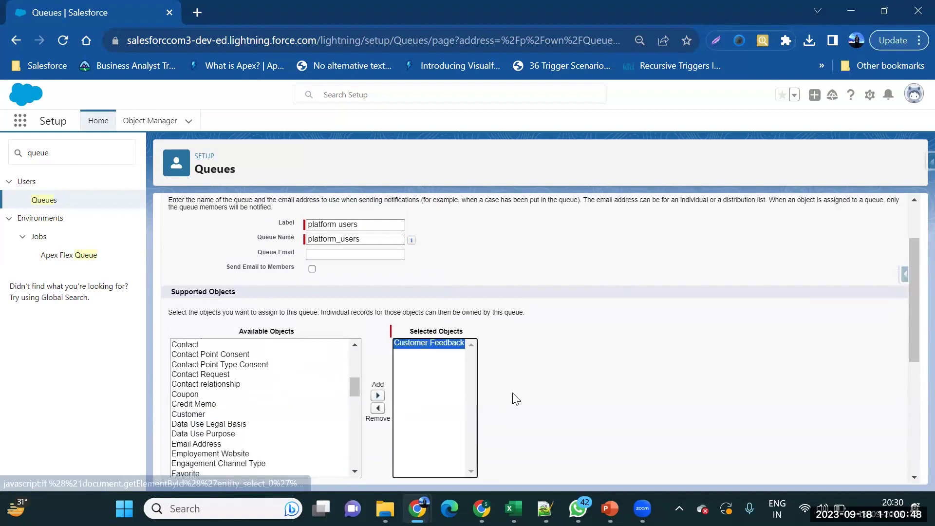
pyautogui.scroll(-3, 513, 393)
pyautogui.scroll(-2, 514, 397)
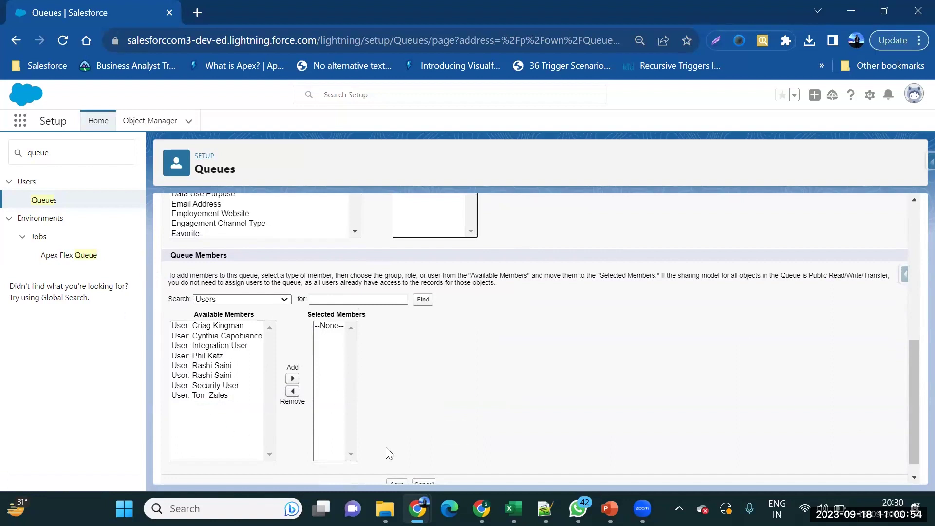
# Add Platform Group from Public Groups to the queue's selected members.
pyautogui.click(251, 299)
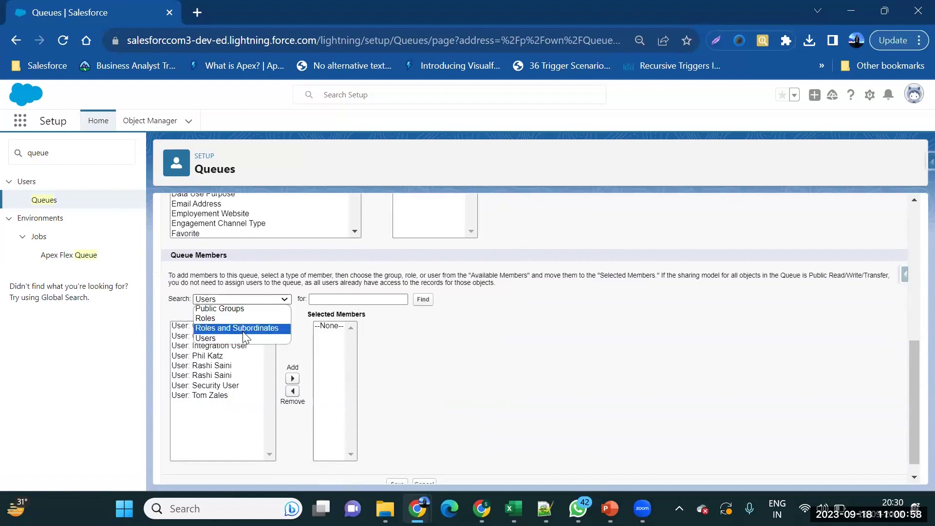
pyautogui.click(229, 309)
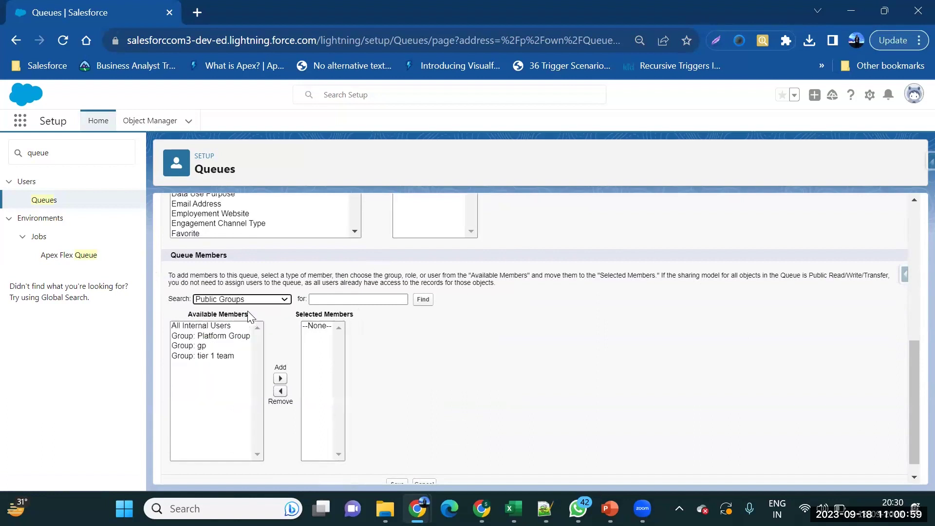
pyautogui.click(228, 337)
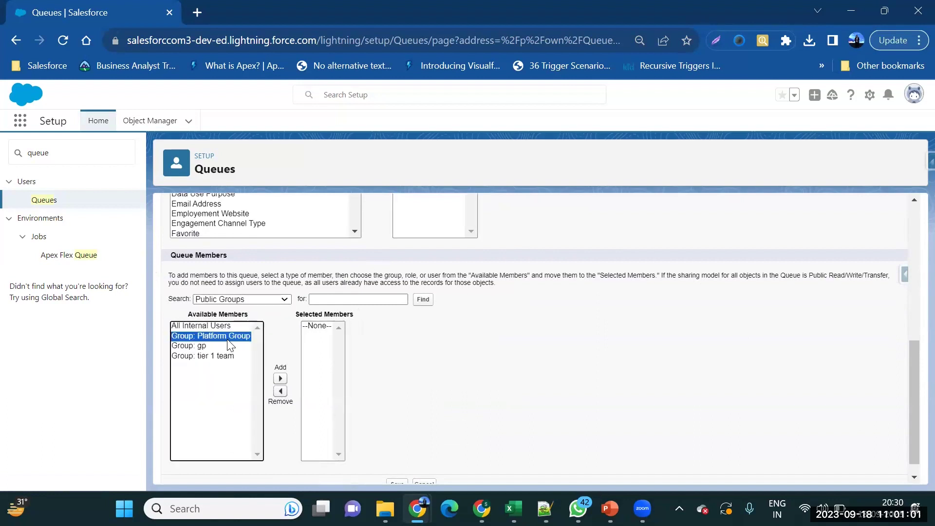
pyautogui.click(281, 380)
# Add Security User and one other user from the Users list, then save the queue.
pyautogui.click(267, 300)
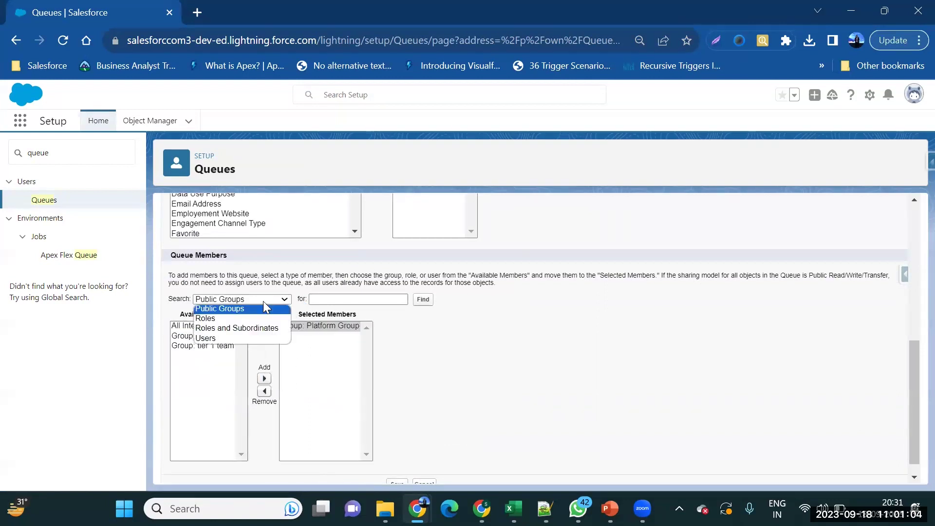
pyautogui.click(267, 319)
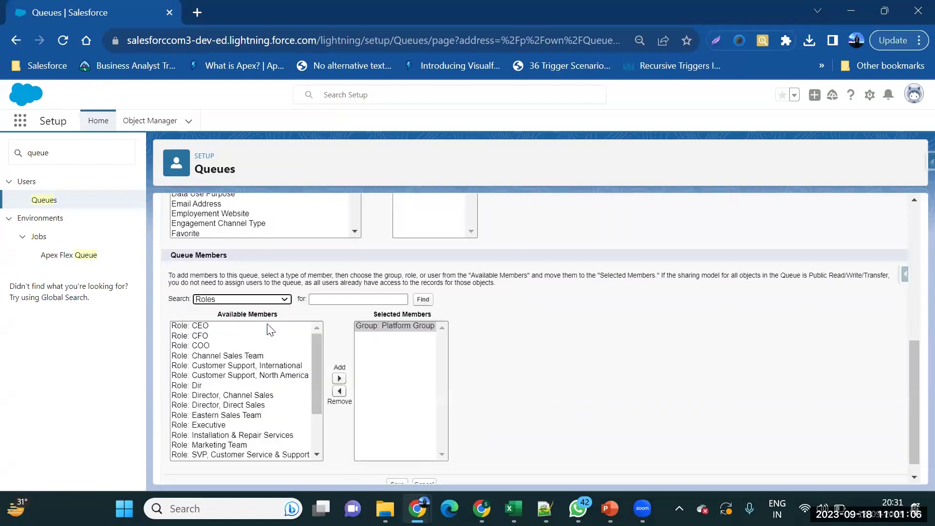
pyautogui.click(272, 299)
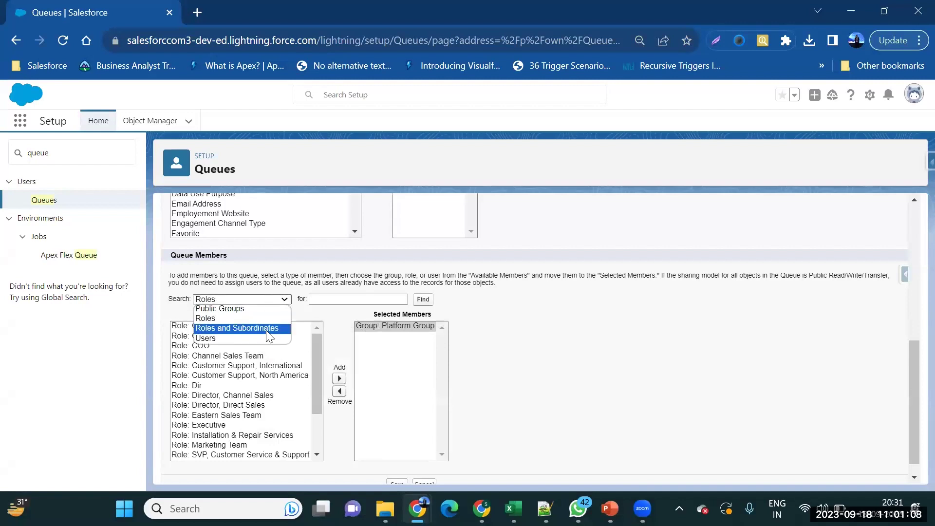
pyautogui.click(266, 331)
pyautogui.click(272, 299)
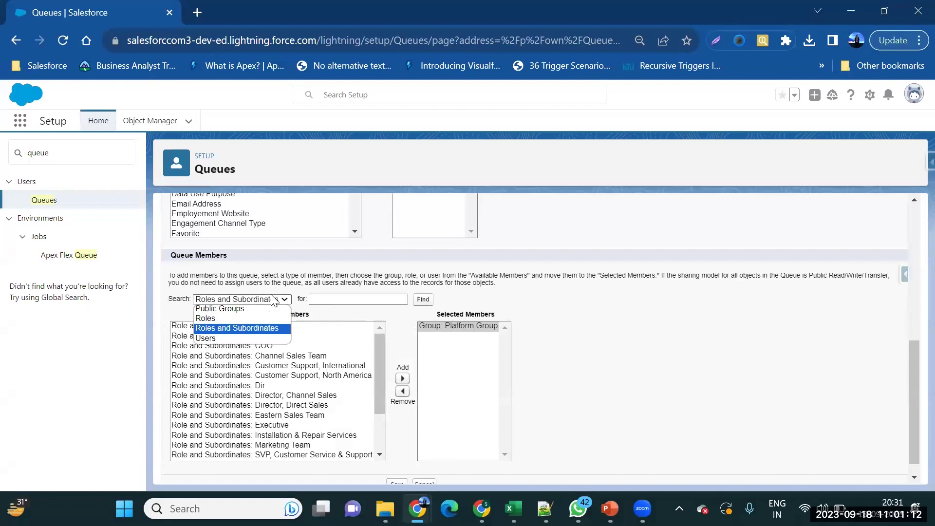
pyautogui.click(262, 338)
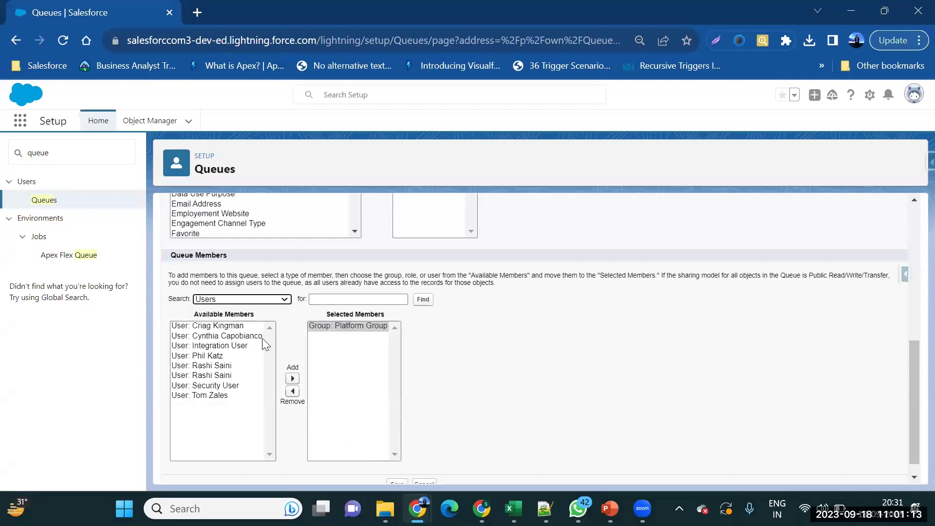
pyautogui.click(235, 376)
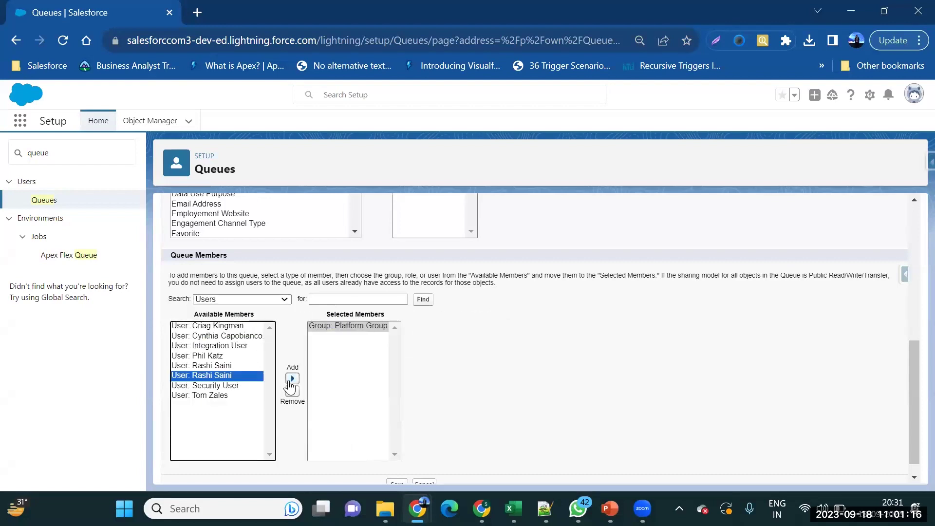
pyautogui.click(292, 379)
pyautogui.click(212, 378)
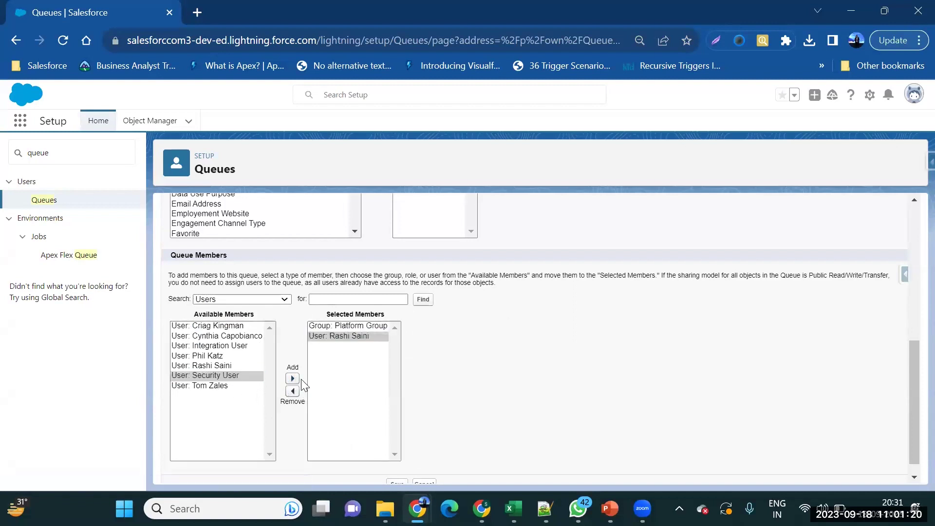
pyautogui.click(292, 378)
pyautogui.scroll(-1, 400, 437)
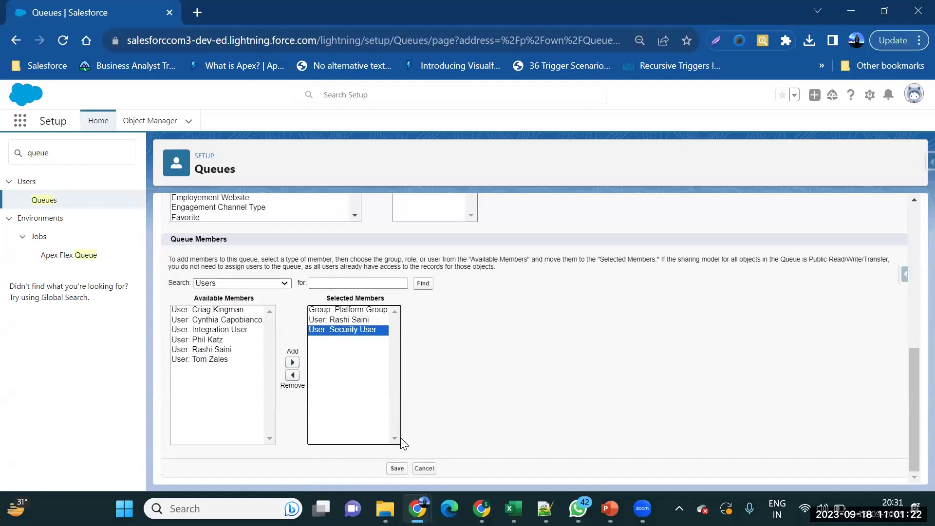
pyautogui.click(397, 469)
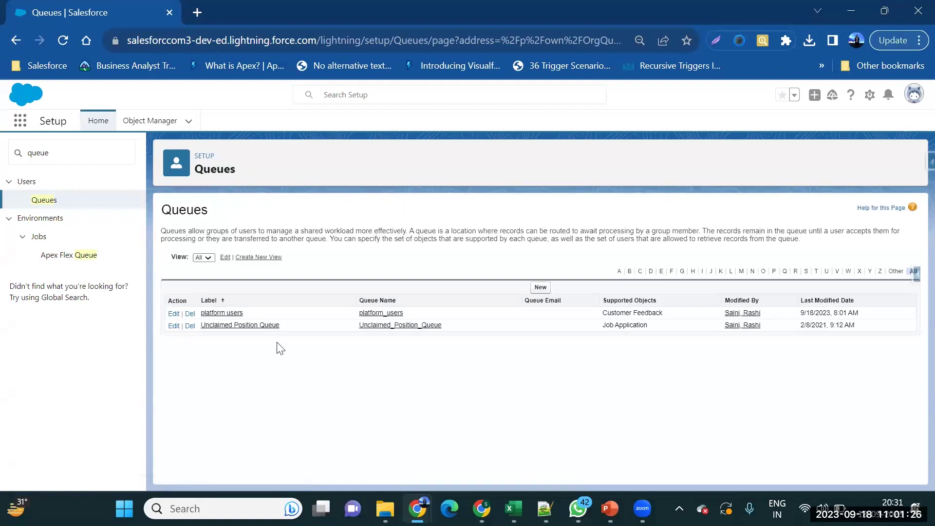
# Open the platform users queue to confirm Platform Group, Security User and another user as members.
pyautogui.click(226, 314)
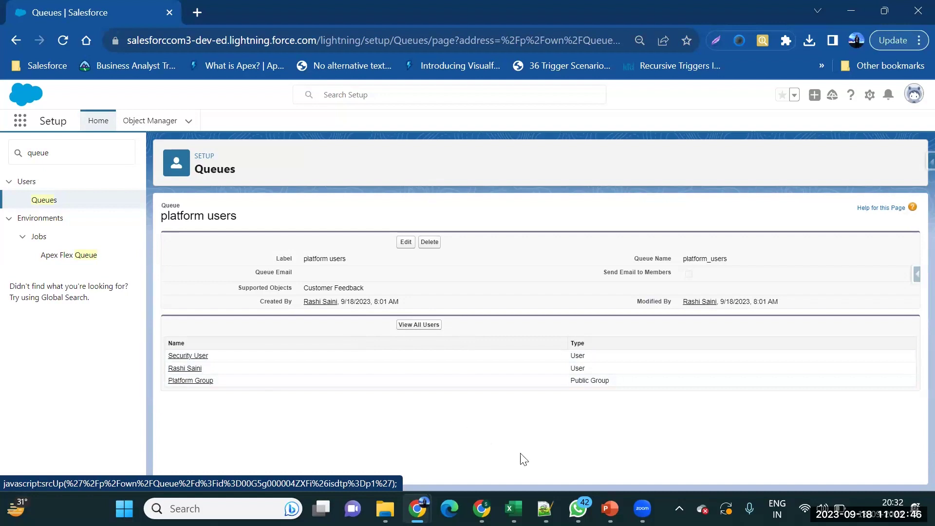
# Advance the PowerPoint deck to slide 4, Control Visibility Concepts, then return to Salesforce.
pyautogui.moveTo(610, 508)
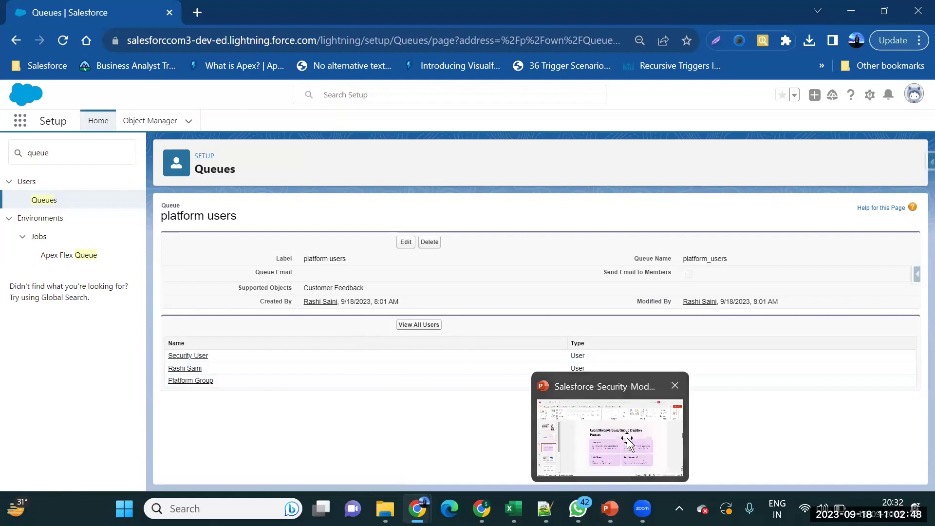
pyautogui.click(626, 437)
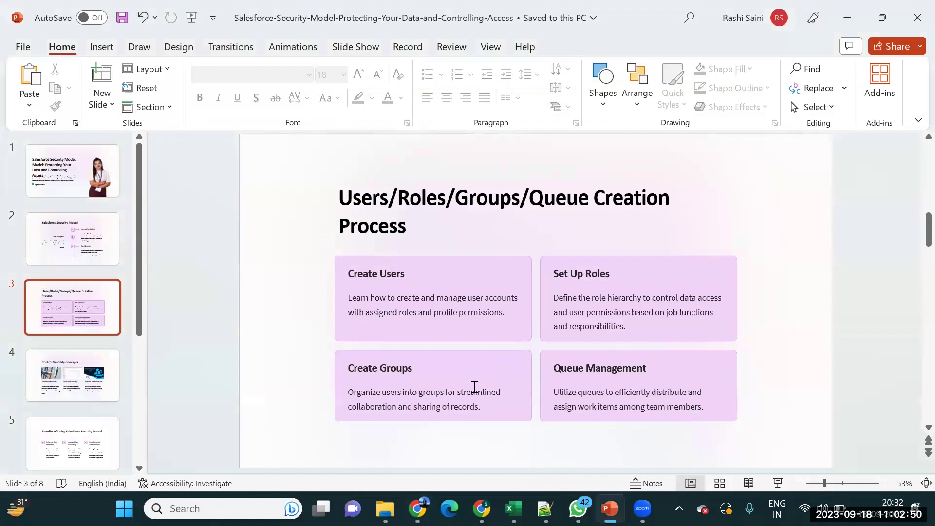
pyautogui.scroll(-1, 474, 386)
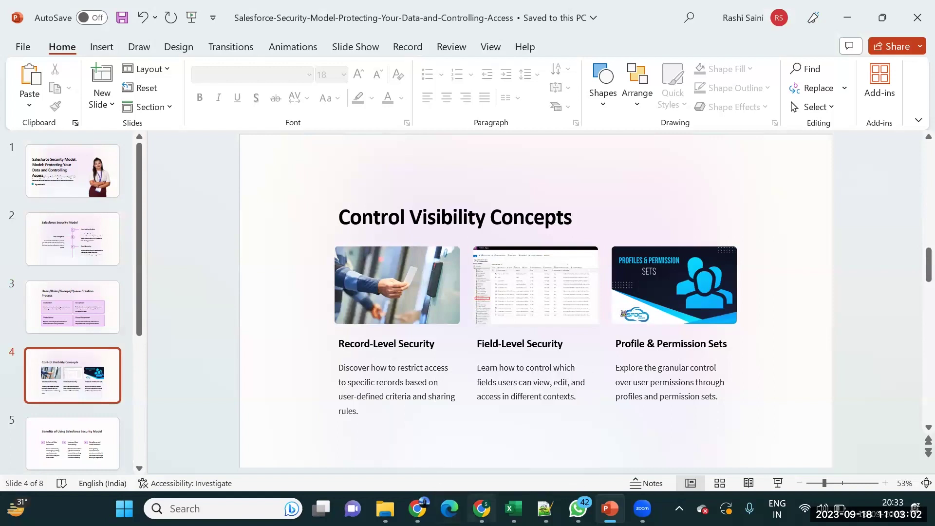
pyautogui.moveTo(418, 507)
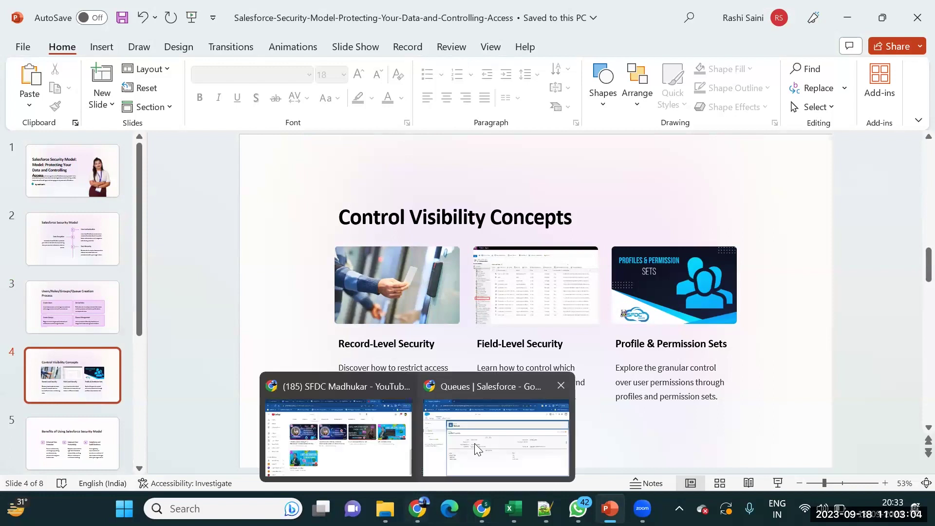
pyautogui.click(476, 449)
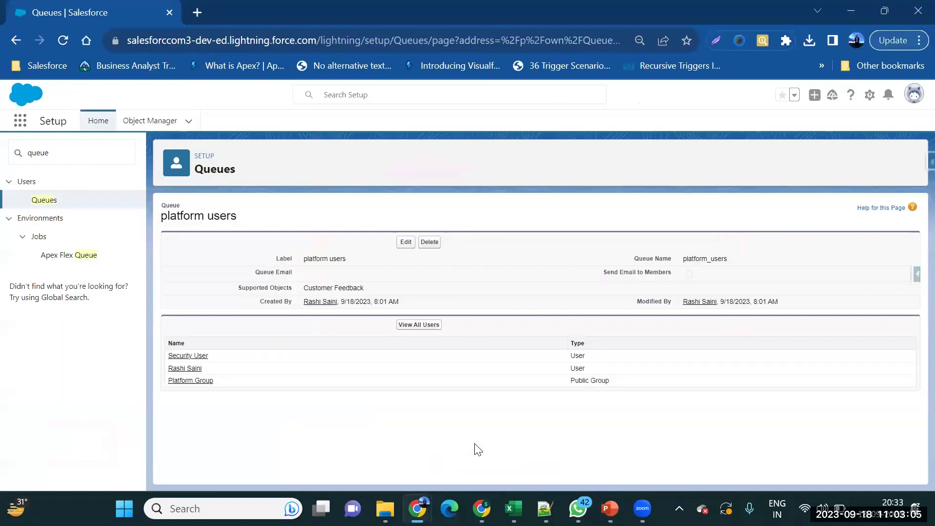
# Open the first account in the Sales app and view its Details, dismissing the component error.
pyautogui.click(20, 121)
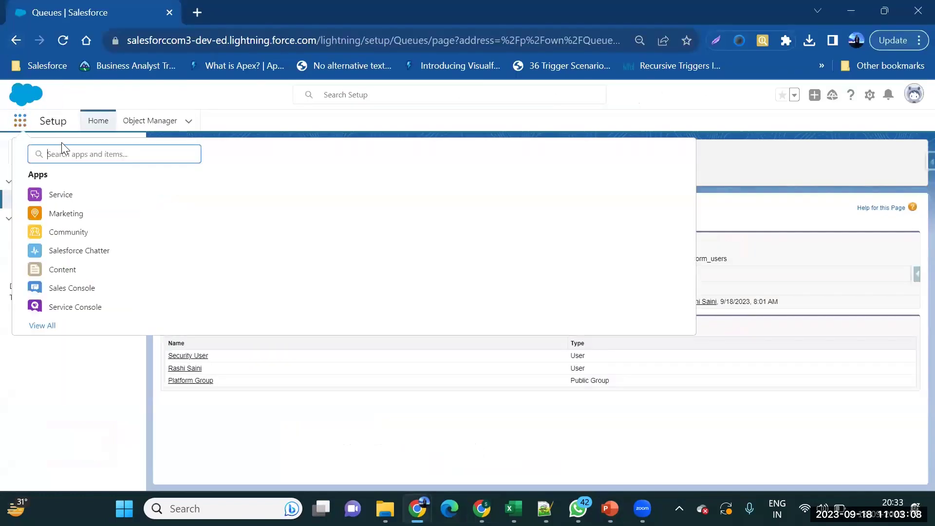
pyautogui.write('sa')
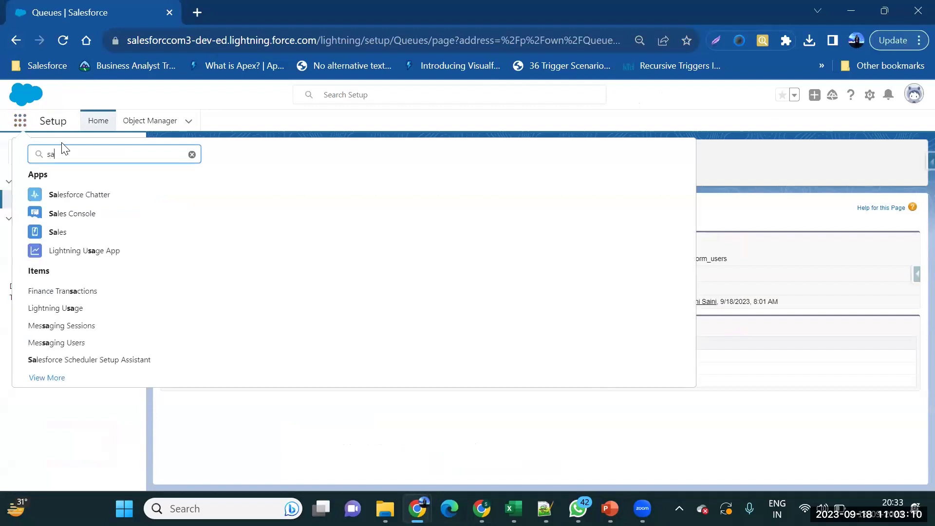
pyautogui.click(64, 242)
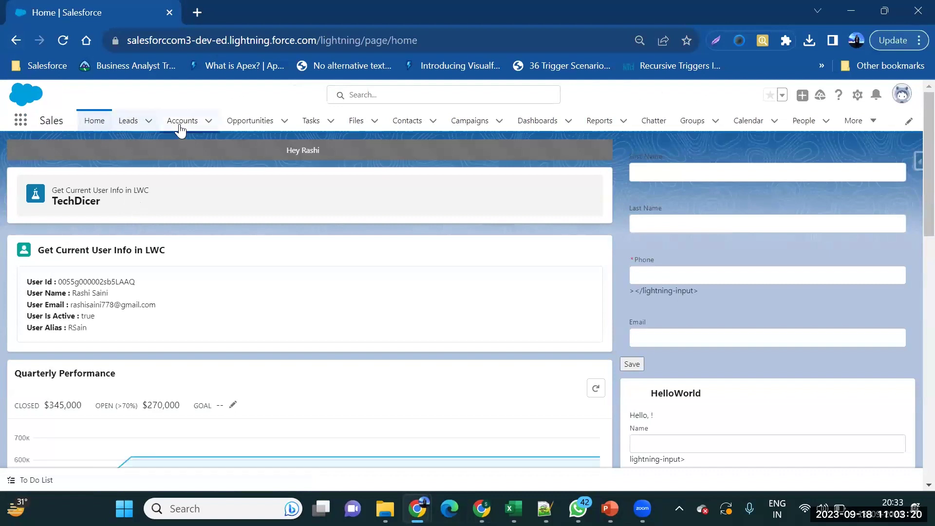
pyautogui.click(192, 128)
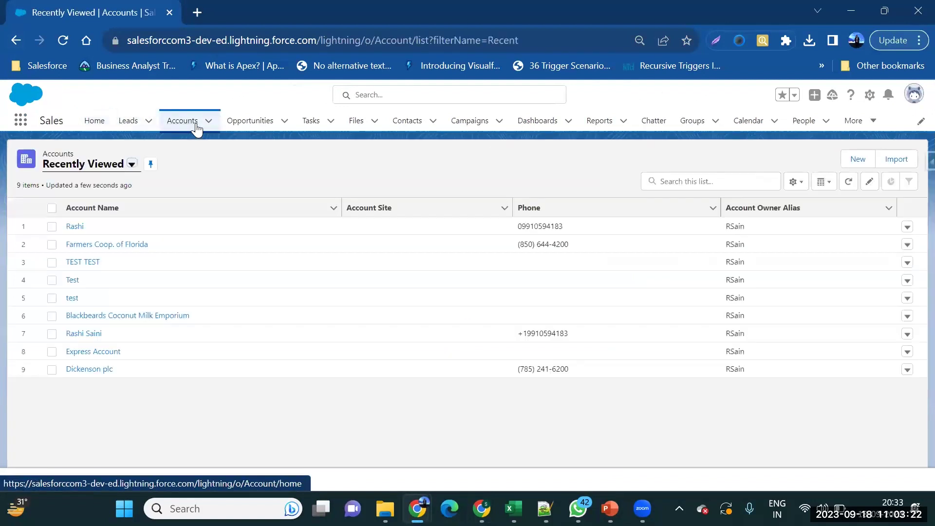
pyautogui.click(73, 227)
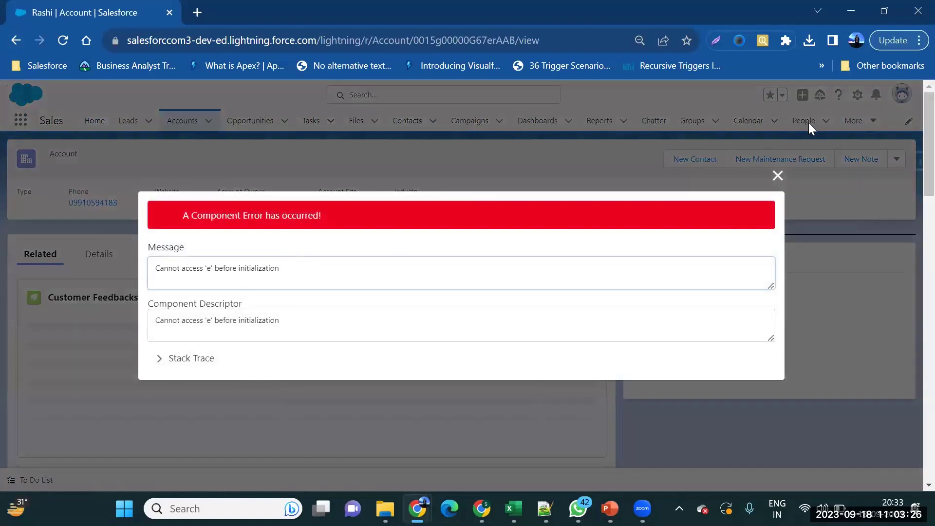
pyautogui.click(778, 176)
pyautogui.click(97, 254)
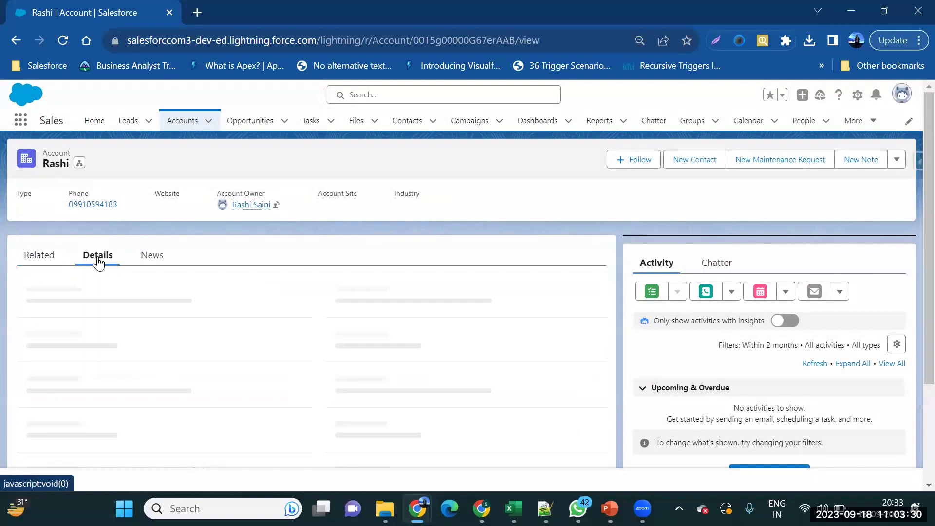
# Bring the PowerPoint presentation back to the front.
pyautogui.moveTo(385, 509)
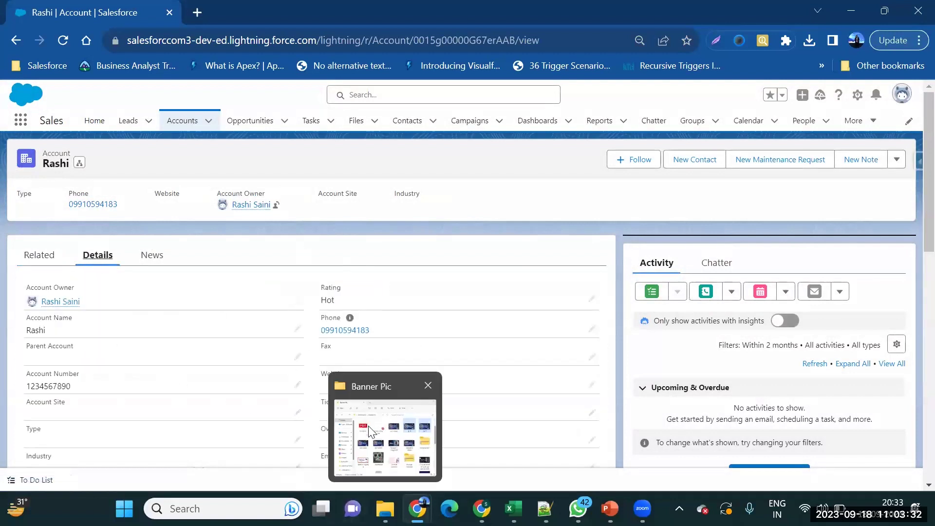
pyautogui.moveTo(610, 509)
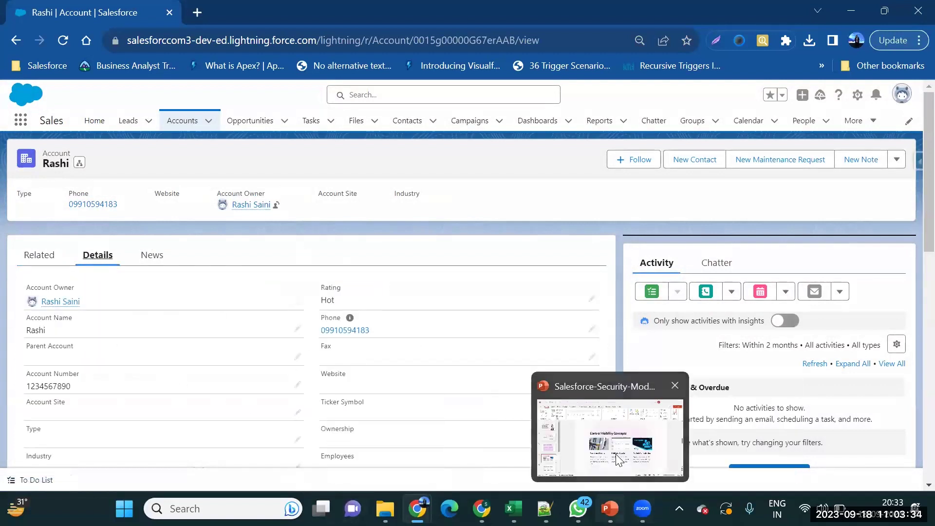
pyautogui.click(614, 463)
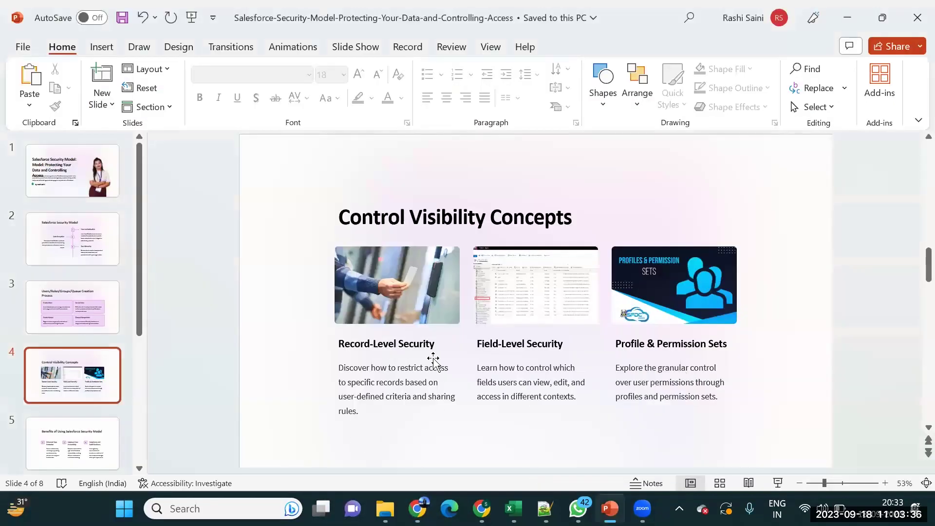
# Switch between PowerPoint and Chrome, ending with the deck minimized and the Hot-rated account showing.
pyautogui.click(856, 5)
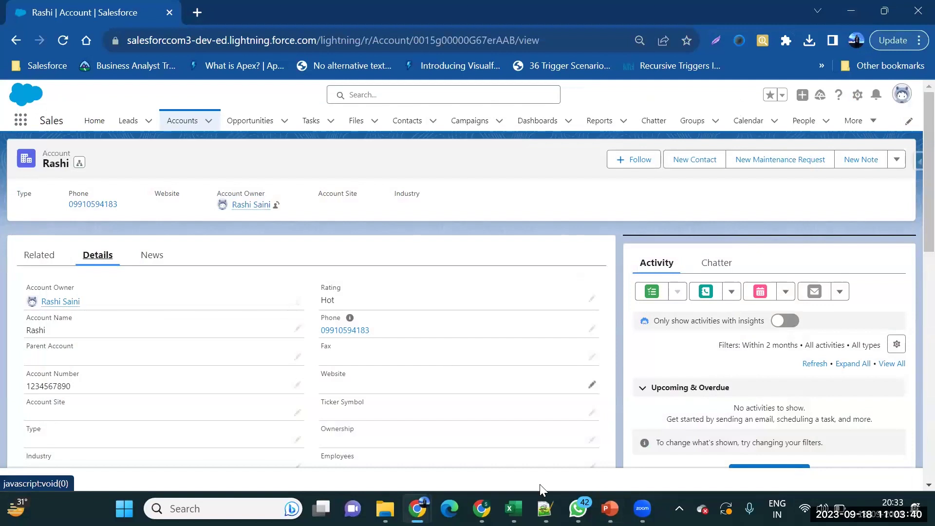
pyautogui.moveTo(545, 508)
pyautogui.moveTo(610, 508)
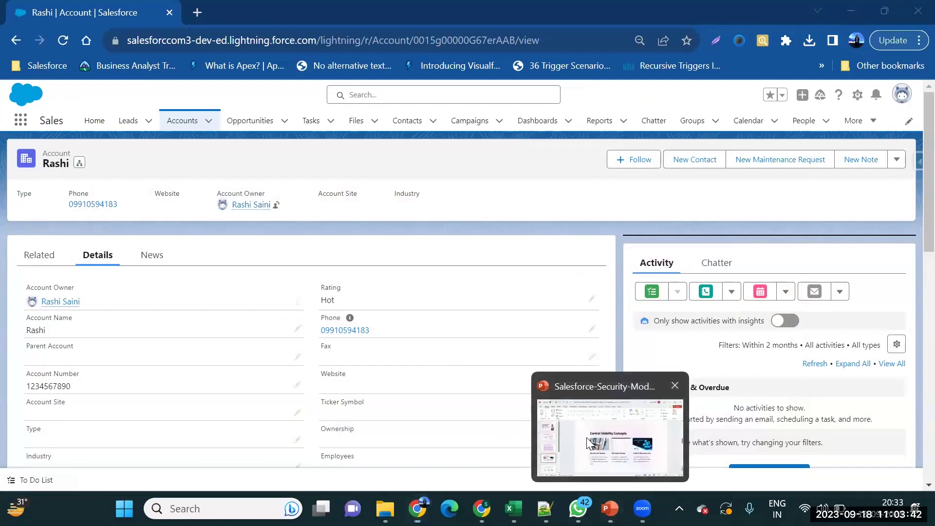
pyautogui.click(586, 441)
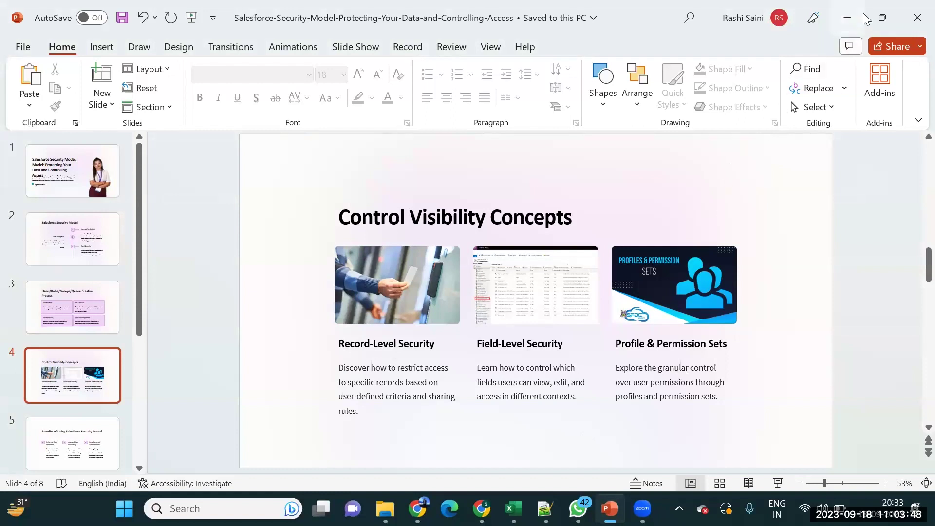
pyautogui.click(883, 17)
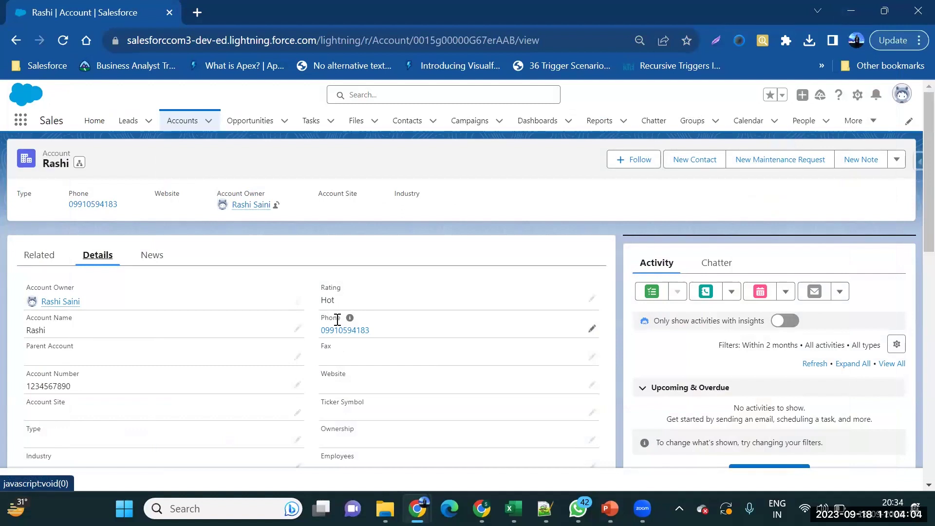
pyautogui.moveTo(424, 507)
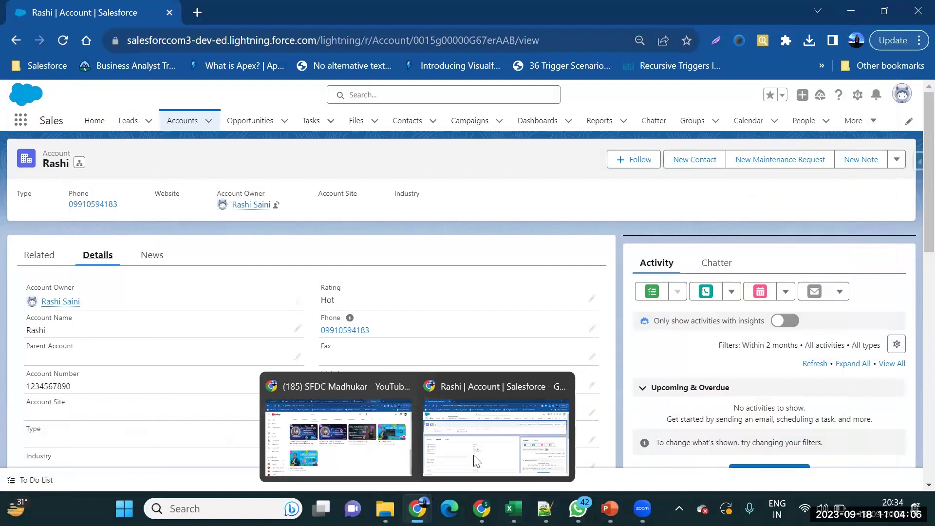
pyautogui.click(477, 461)
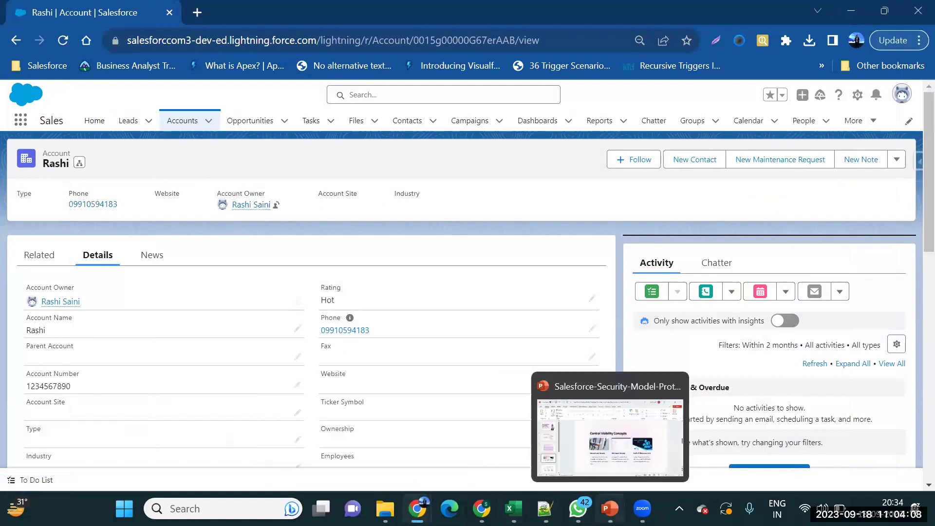
pyautogui.click(609, 510)
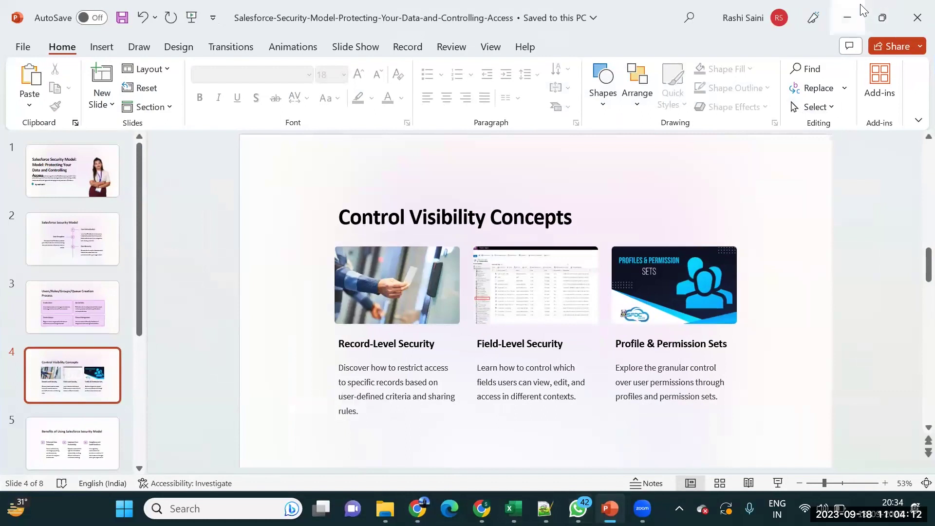
pyautogui.click(848, 16)
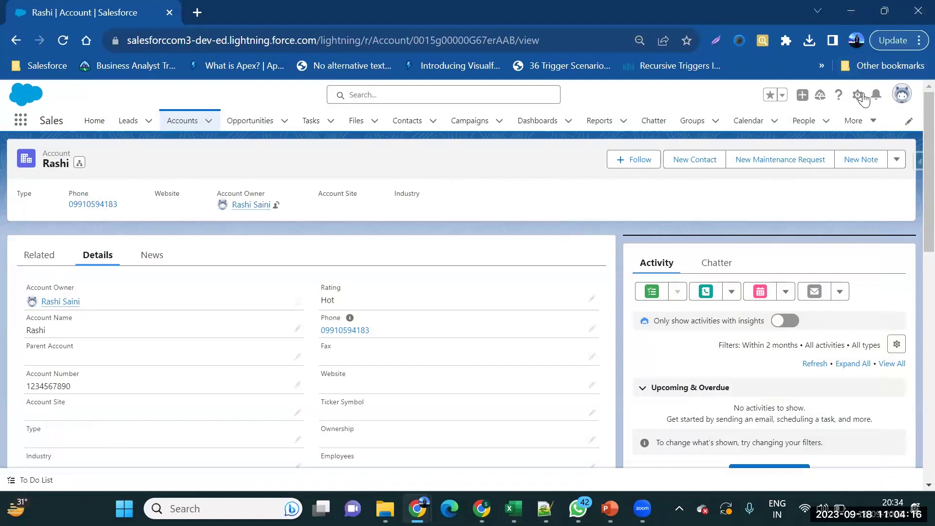
# Open Setup in a new tab from the gear menu and filter Quick Find by 'profile'.
pyautogui.click(859, 99)
pyautogui.click(836, 154)
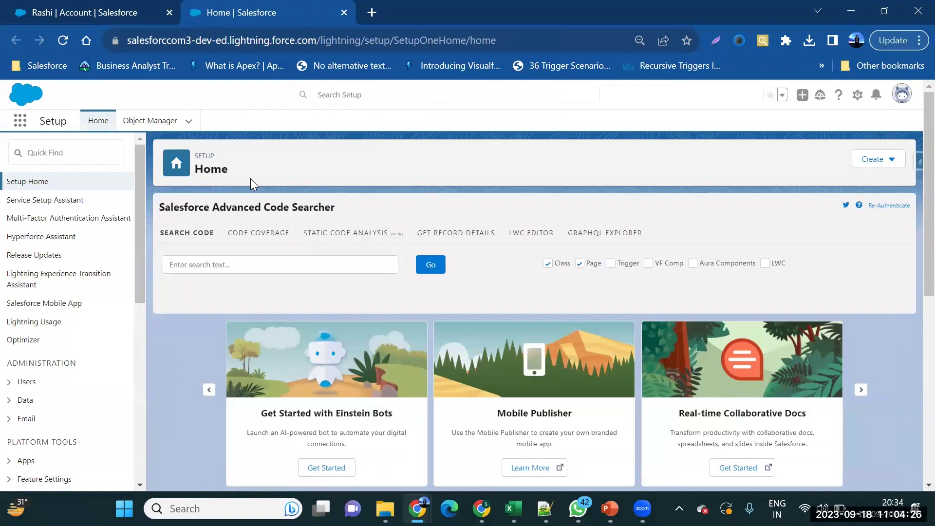
pyautogui.click(52, 151)
pyautogui.write('p')
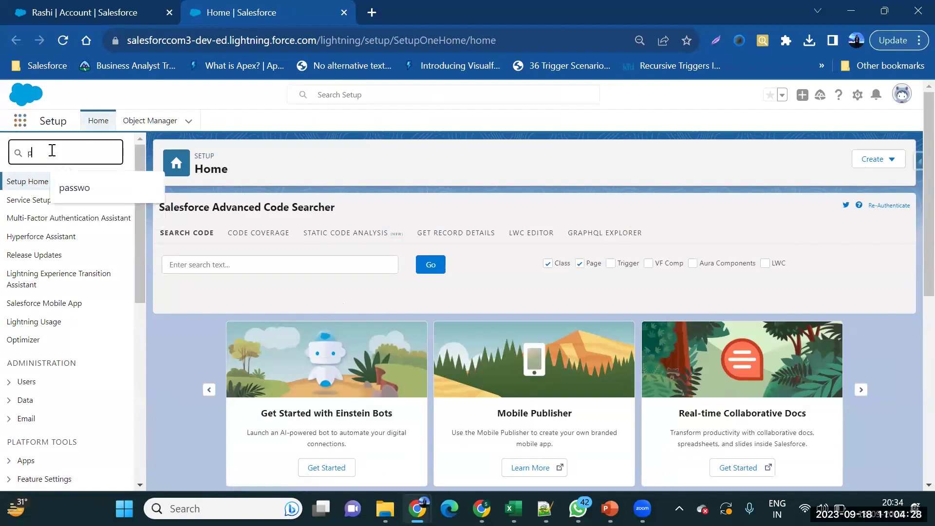
pyautogui.write('rofile')
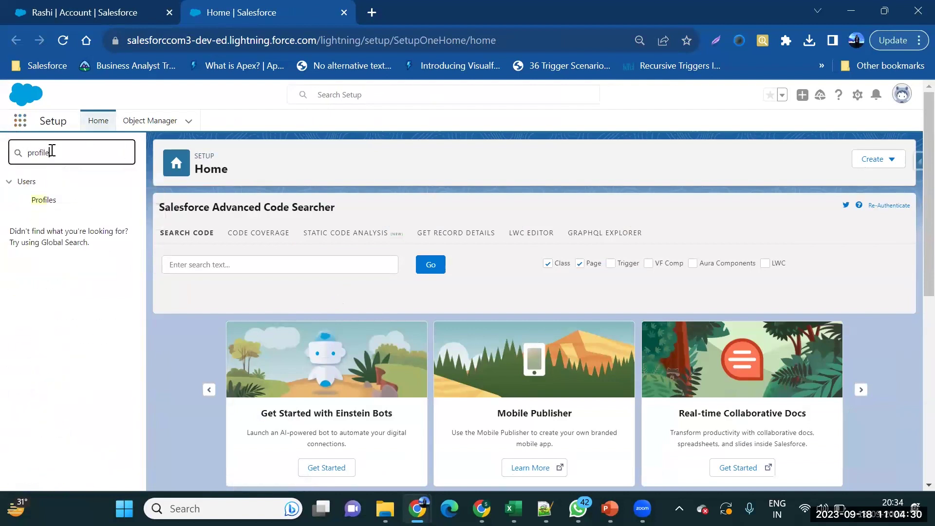
pyautogui.click(57, 203)
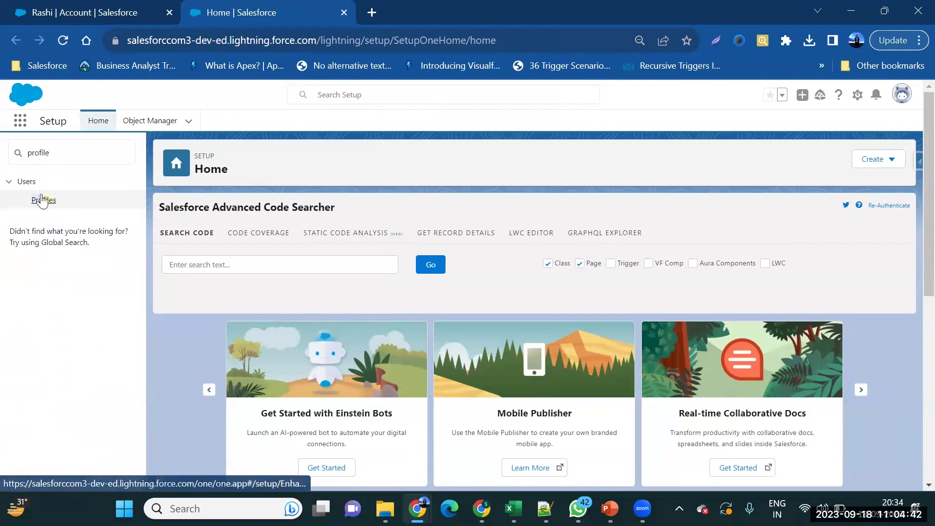
# Open Profiles, dismiss the 'Permissions on Profiles are Moving' notice, and select System Administrator.
pyautogui.click(43, 200)
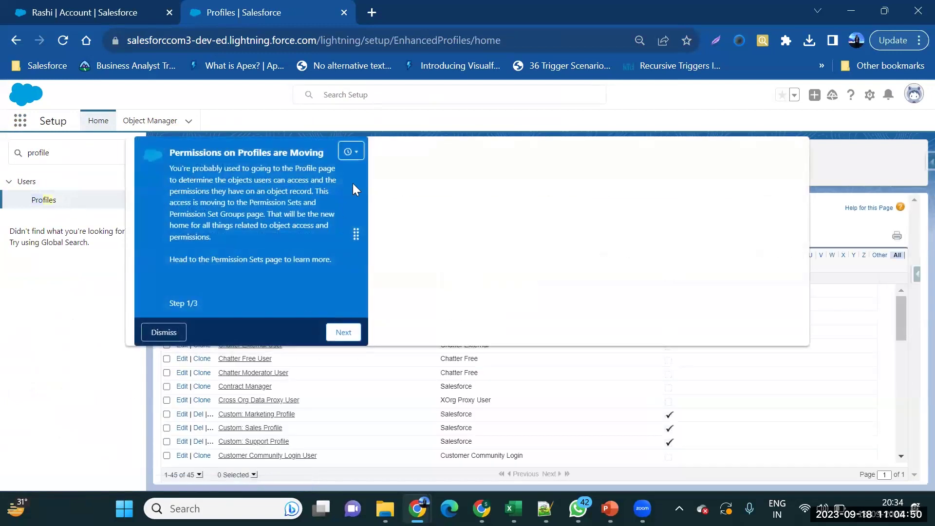
pyautogui.click(164, 331)
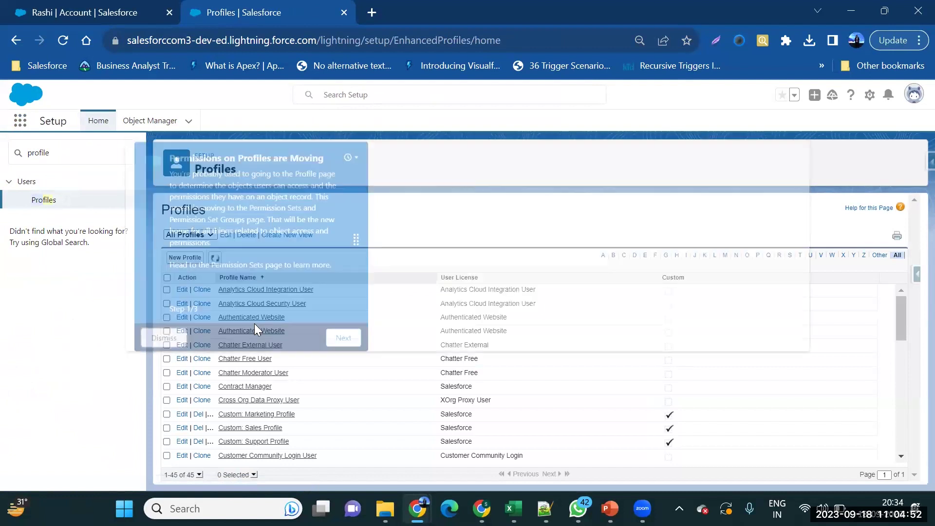
pyautogui.scroll(-10, 257, 386)
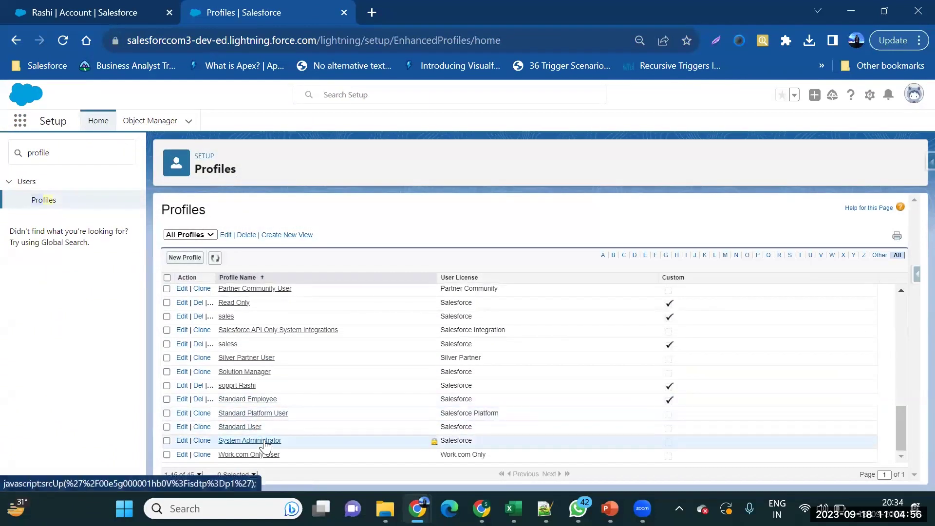
pyautogui.click(268, 441)
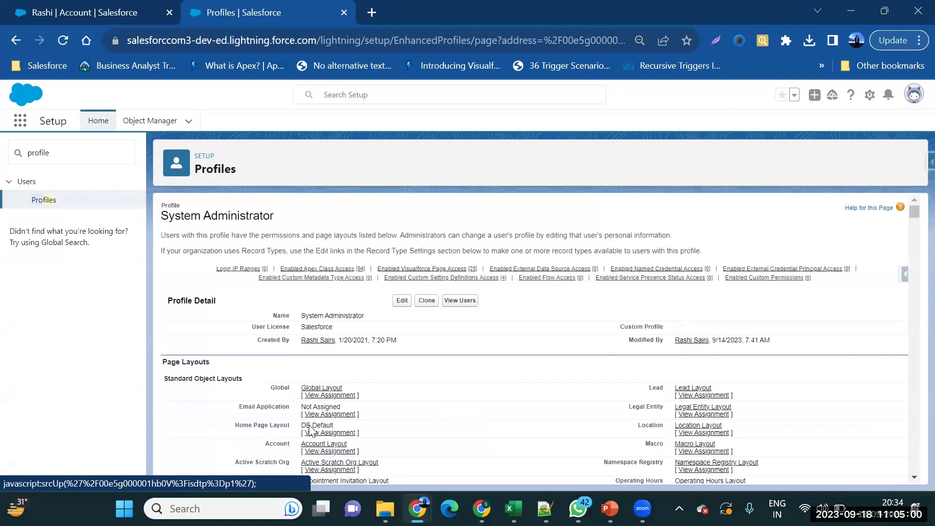
# Clone System Administrator as a profile named 'Admin', save it, and go back to Profiles.
pyautogui.click(424, 300)
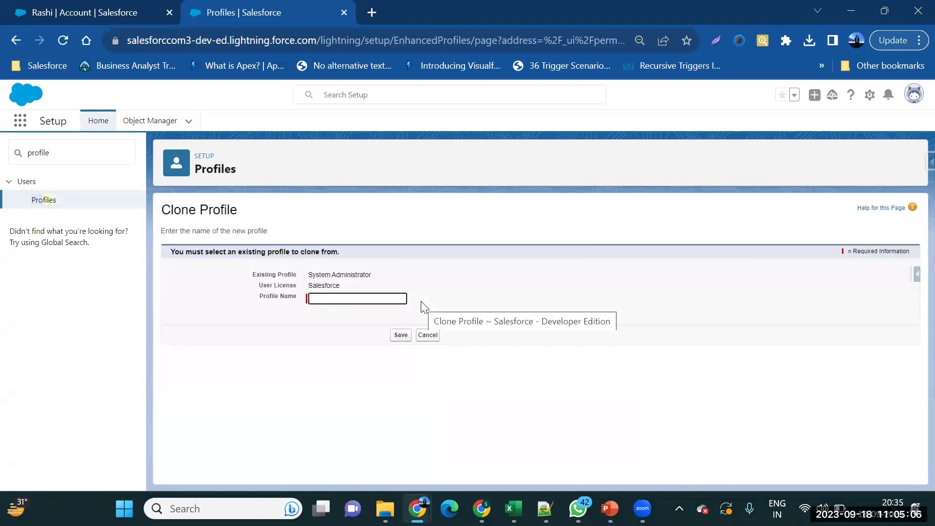
pyautogui.write('Admom')
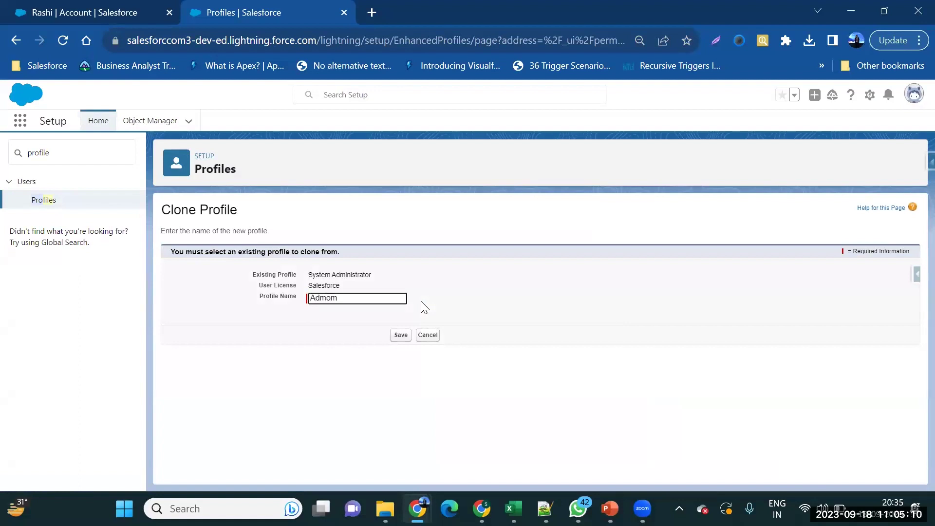
pyautogui.press('BackSpace')
pyautogui.press('BackSpace')
pyautogui.write('in')
pyautogui.click(402, 335)
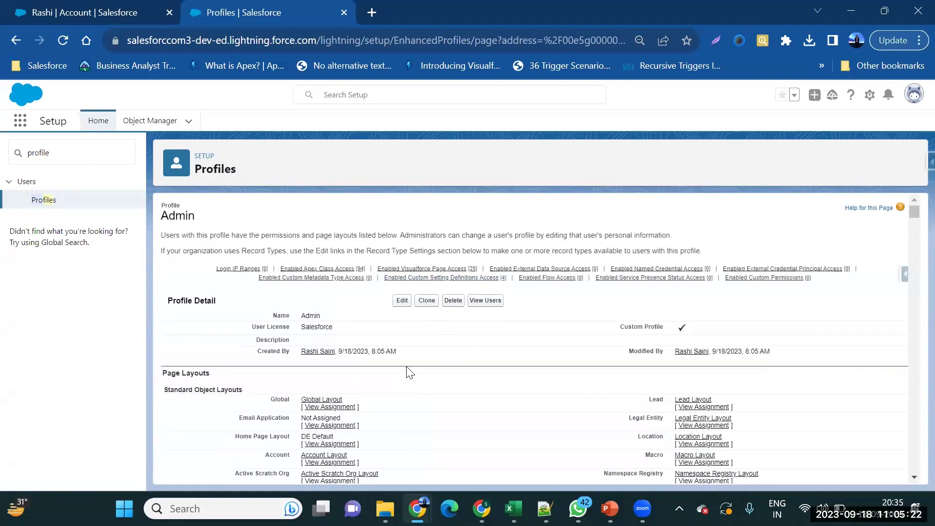
pyautogui.click(67, 201)
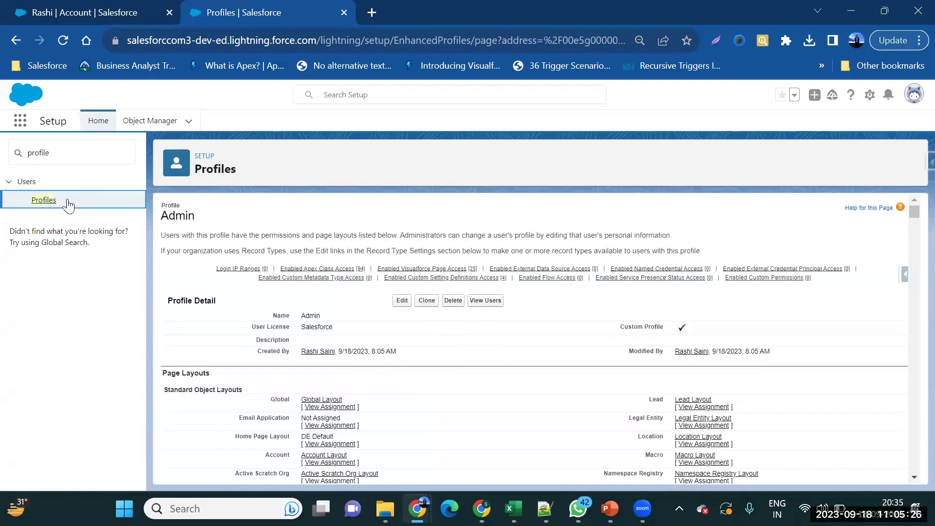
# Confirm Admin is among the 46 profiles, cancel a second Admin-based clone, and return to slide 4.
pyautogui.click(42, 204)
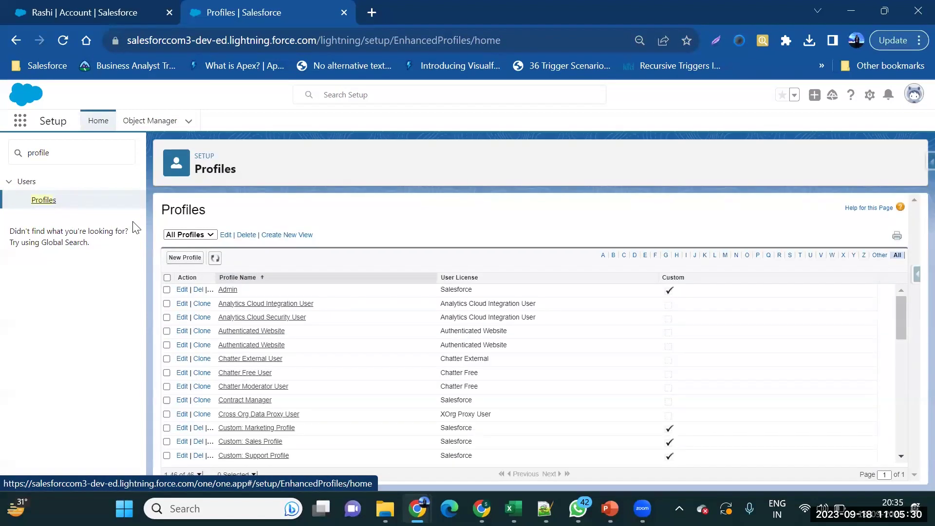
pyautogui.click(186, 258)
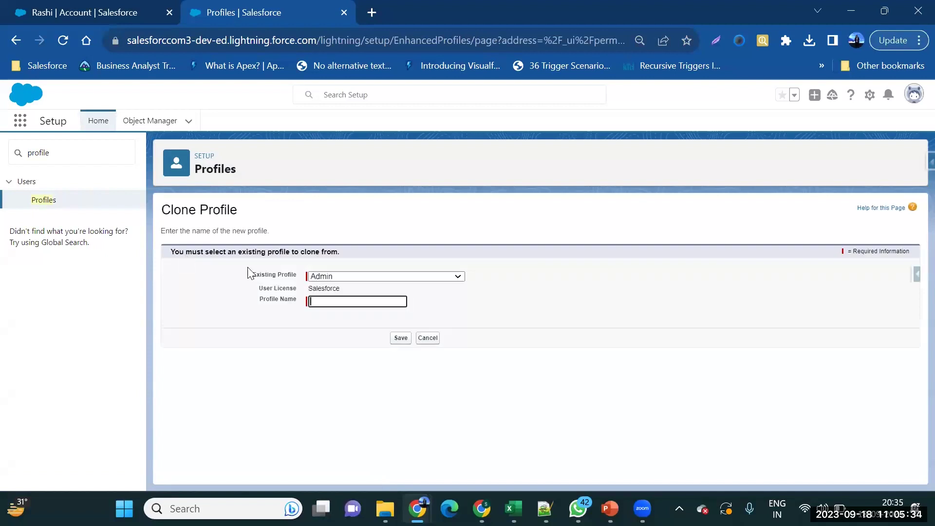
pyautogui.click(379, 276)
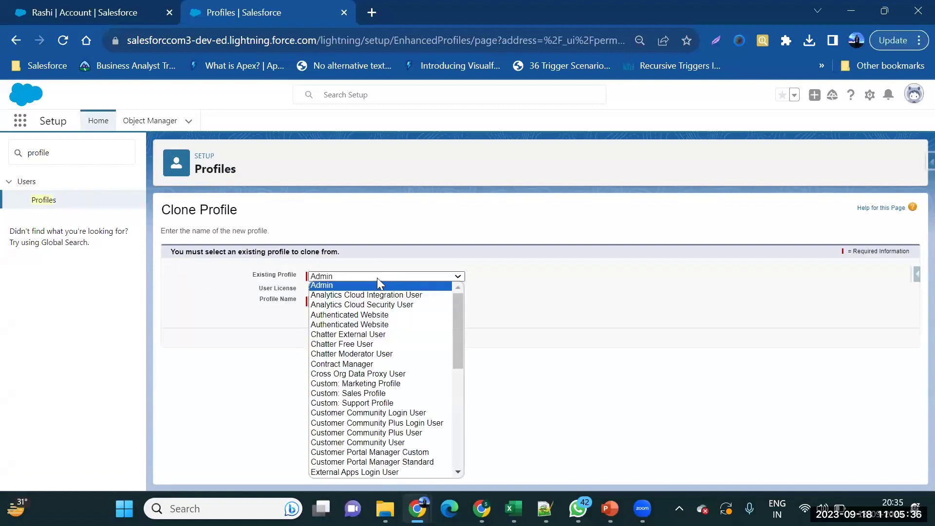
pyautogui.click(474, 319)
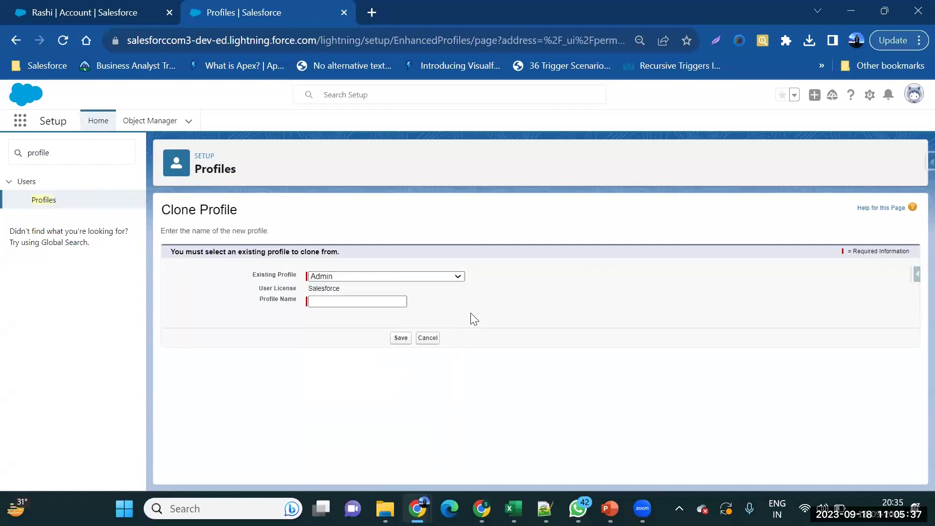
pyautogui.click(427, 338)
pyautogui.moveTo(611, 509)
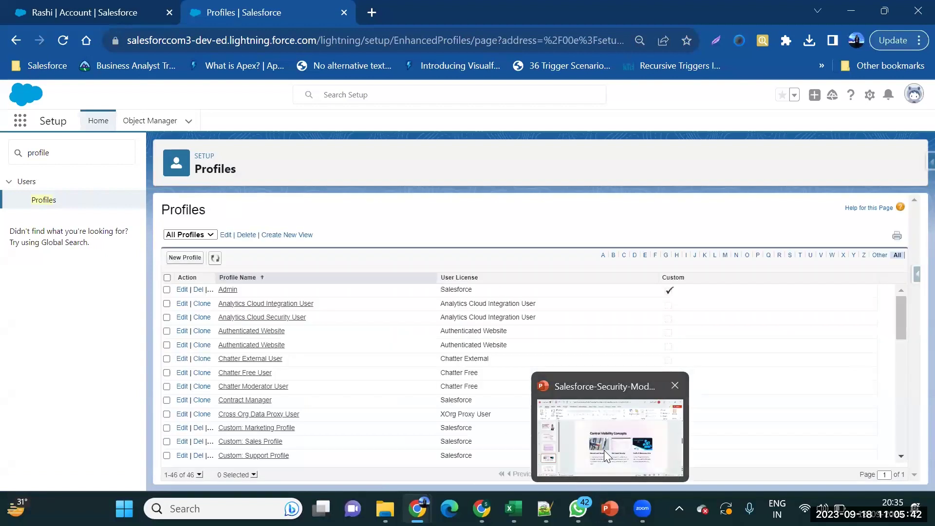
pyautogui.click(604, 450)
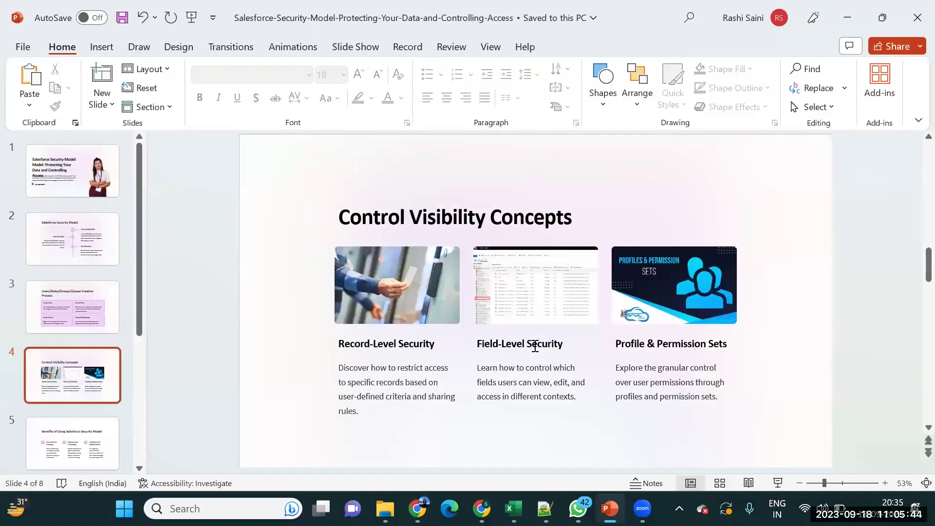